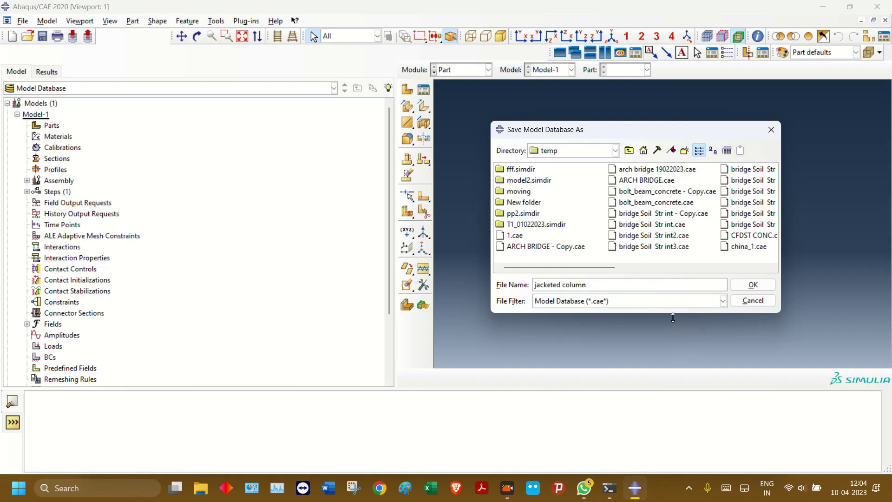
# Save the model database as jacketed column and start a 3D deformable solid extrusion part named inner concrete with approximate size 2000
pyautogui.click(753, 284)
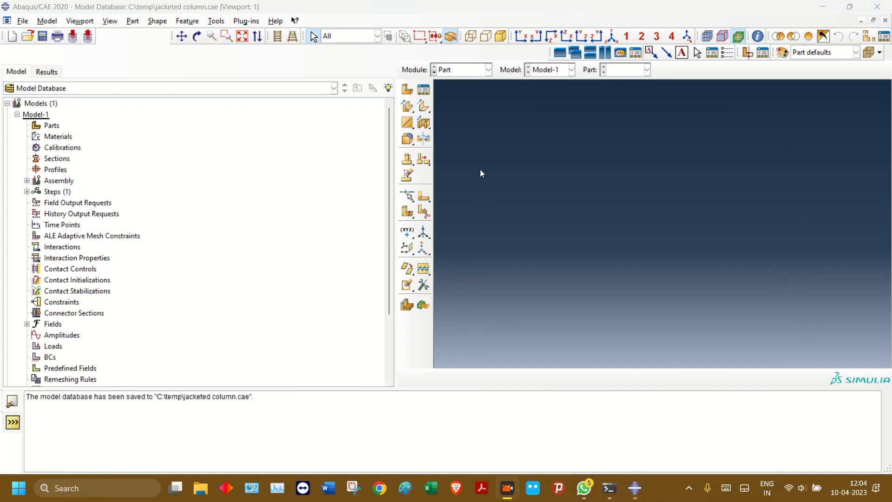
pyautogui.click(407, 90)
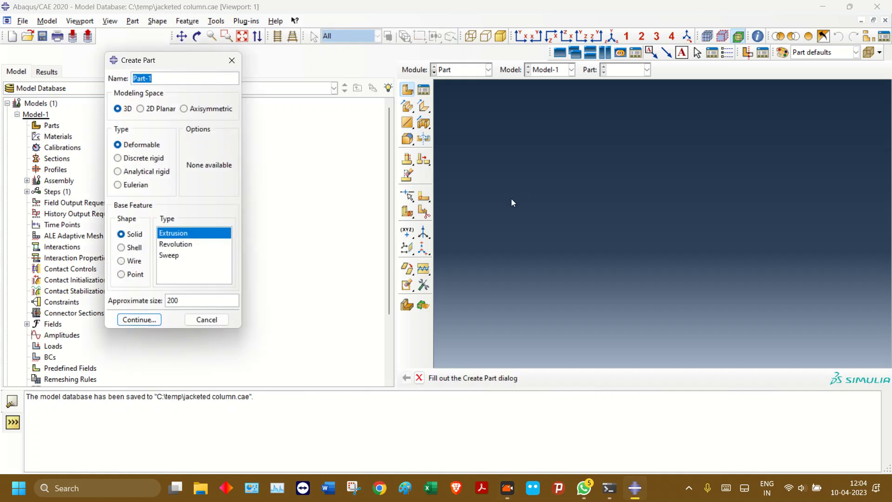
pyautogui.write('inner')
pyautogui.write(' conc')
pyautogui.write('rete')
pyautogui.write('0')
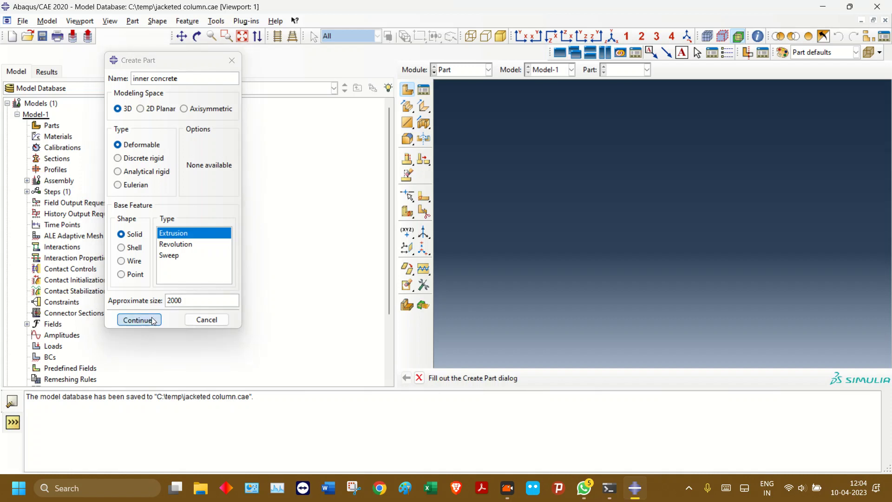
pyautogui.click(152, 317)
# Sketch a circle centred on the origin and set its radius to 125
pyautogui.click(407, 90)
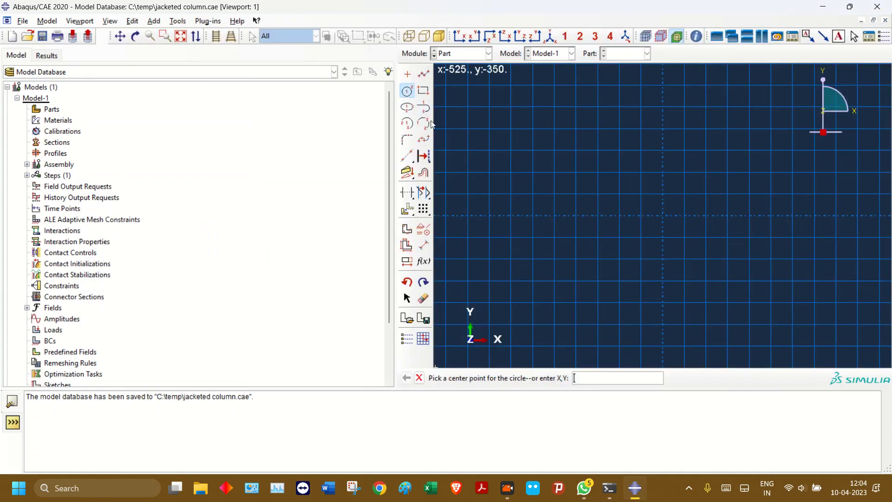
pyautogui.click(662, 216)
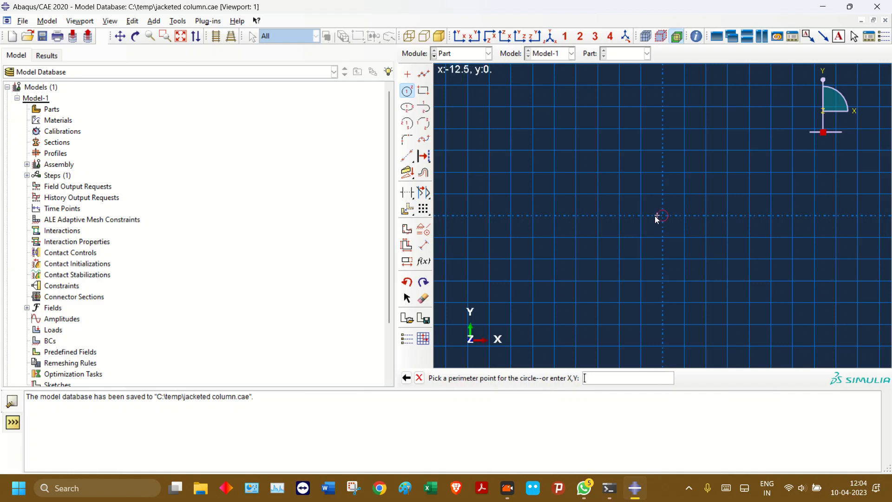
pyautogui.click(614, 216)
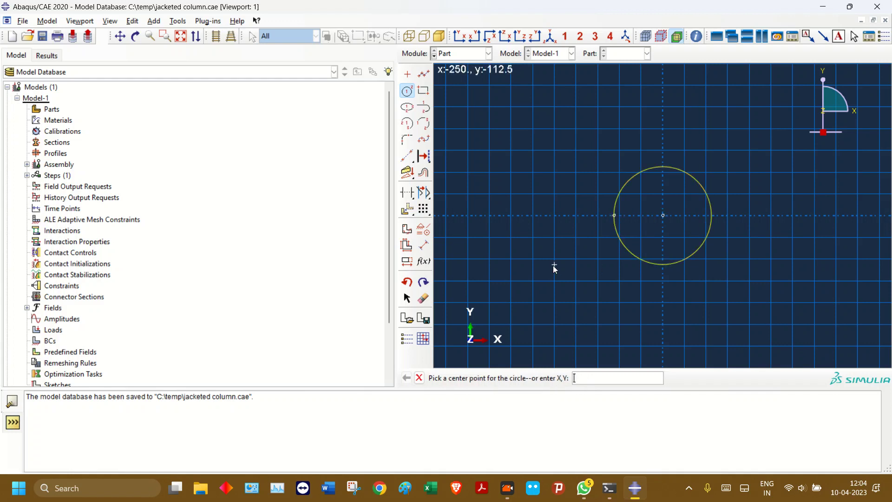
pyautogui.click(423, 245)
pyautogui.click(620, 245)
pyautogui.click(598, 252)
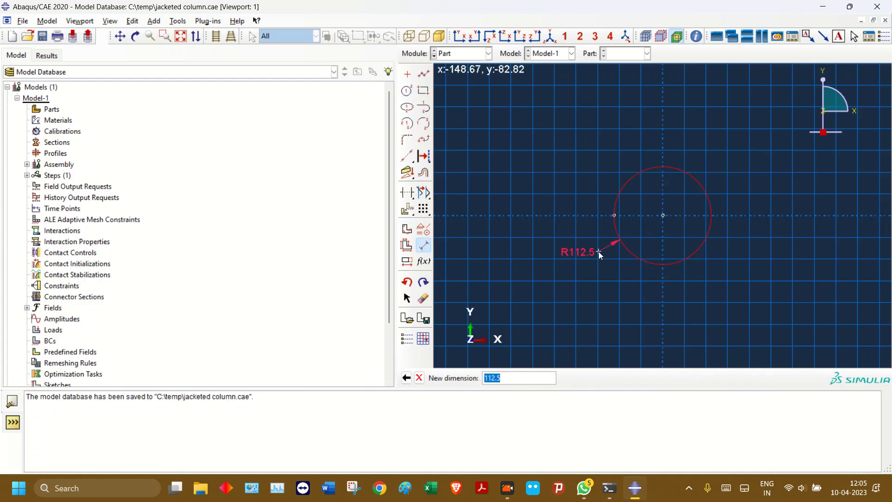
pyautogui.write('125')
pyautogui.press('Return')
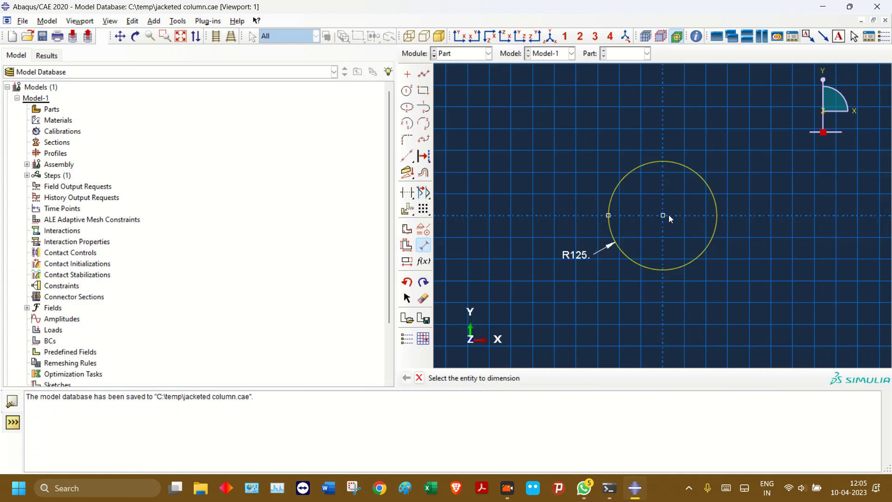
pyautogui.click(419, 378)
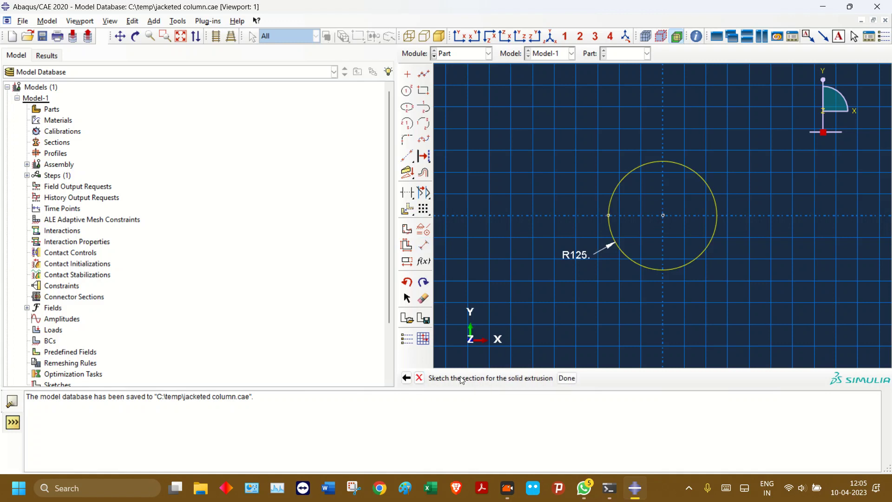
# Finish the circle sketch and extrude the inner concrete part to a depth of 1000
pyautogui.click(573, 378)
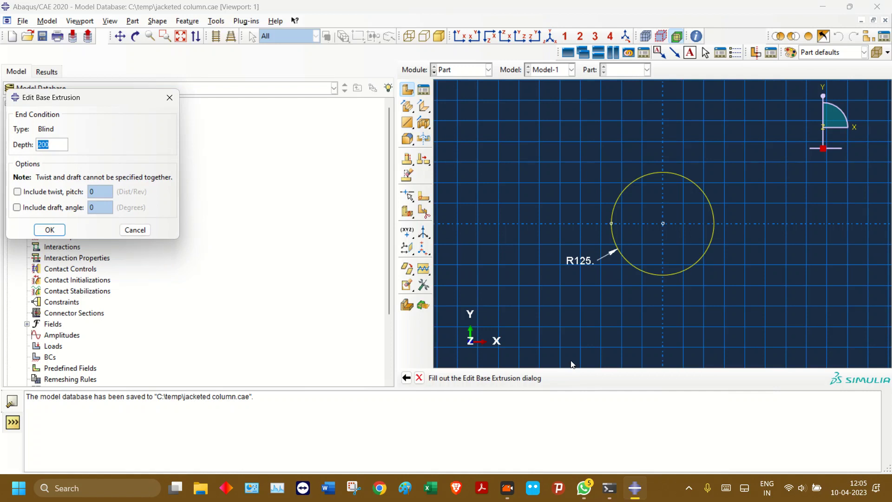
pyautogui.write('1000')
pyautogui.click(50, 229)
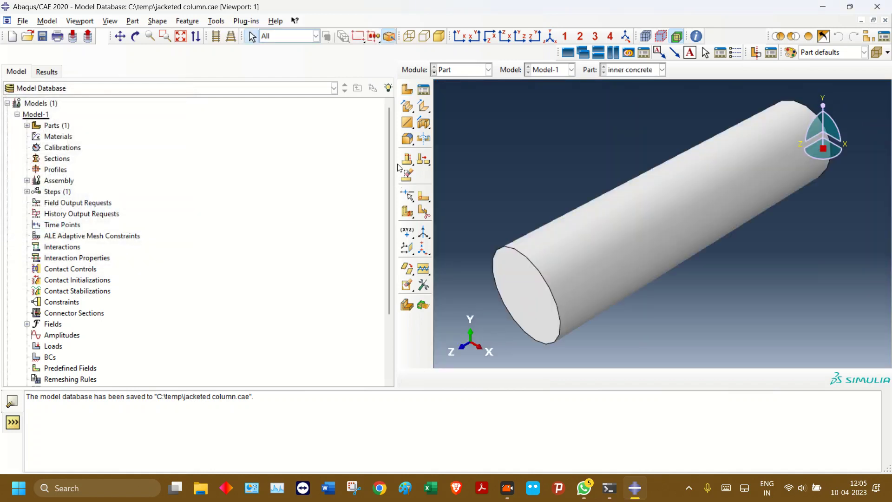
# Start a 3D deformable solid extrusion part named outer concrete with approximate size 2000
pyautogui.click(407, 90)
pyautogui.write('outer concrete')
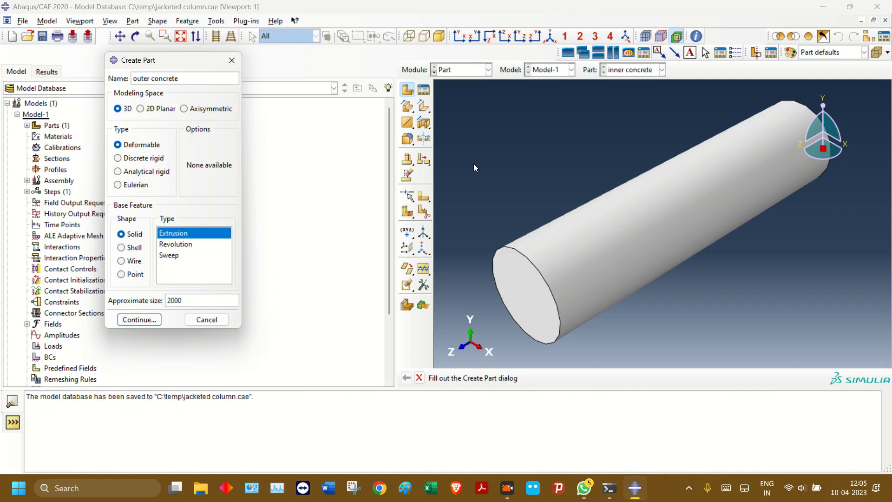
pyautogui.click(144, 324)
# Sketch a circle centred on the horizontal axis about 50 left of the origin and set its radius to 125
pyautogui.click(407, 92)
pyautogui.click(640, 216)
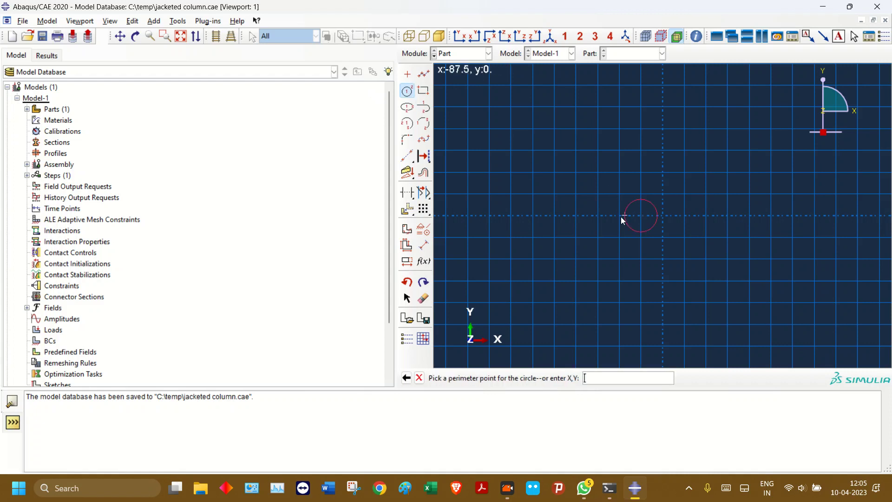
pyautogui.click(582, 215)
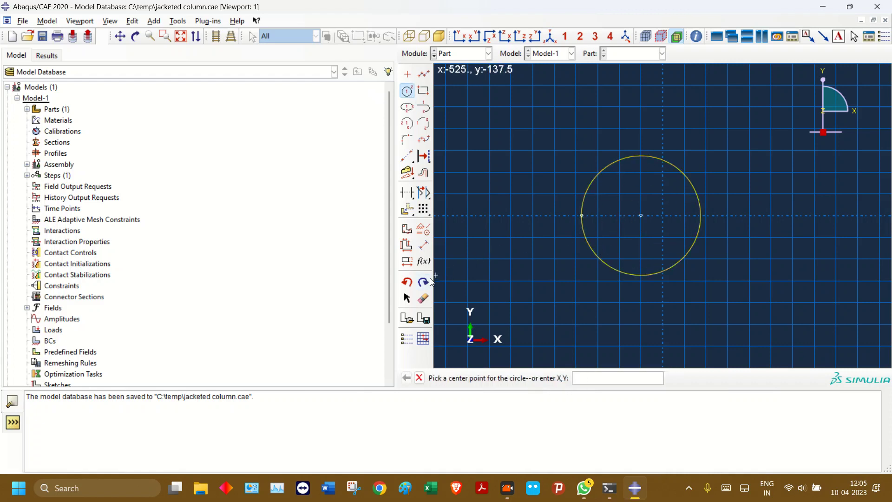
pyautogui.click(423, 244)
pyautogui.click(620, 271)
pyautogui.click(604, 291)
pyautogui.write('125')
pyautogui.press('Return')
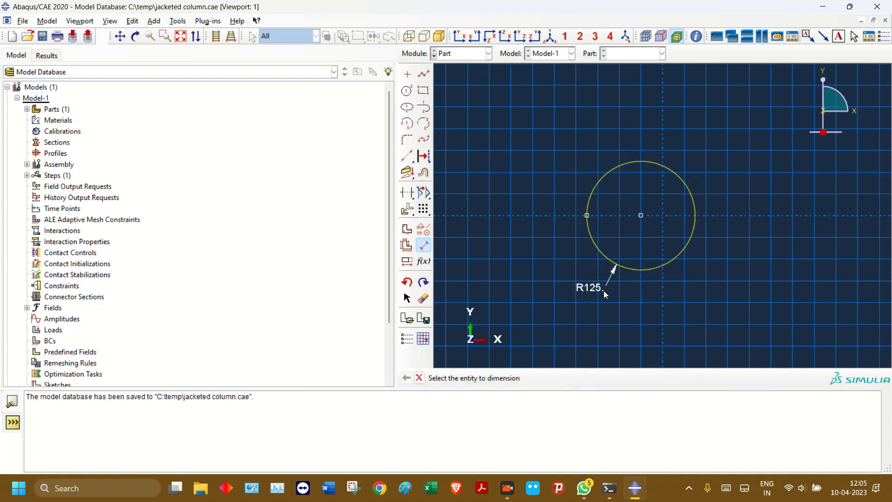
# Sketch a larger circle concentric with the 125 radius circle and set its radius to 175
pyautogui.click(407, 90)
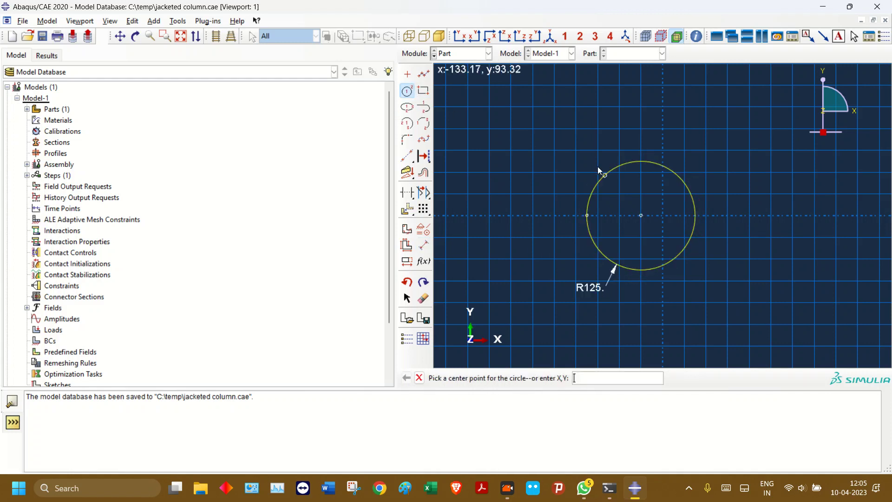
pyautogui.click(641, 215)
pyautogui.click(511, 216)
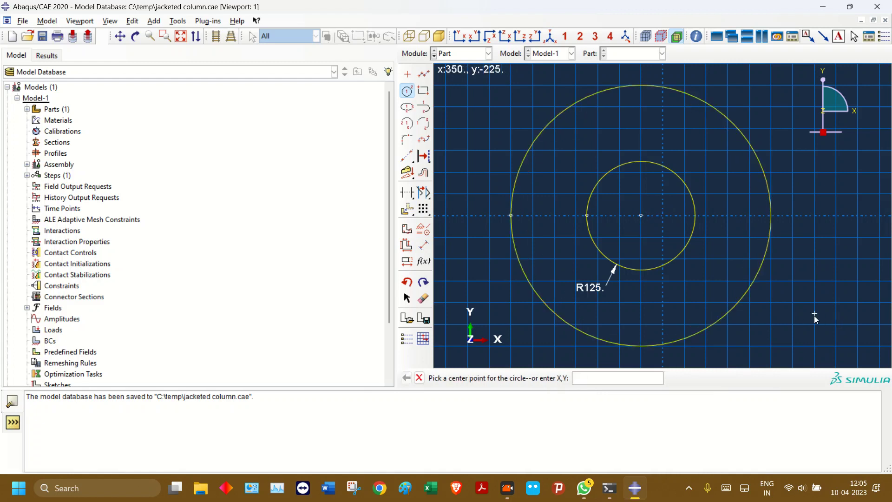
pyautogui.click(423, 245)
pyautogui.click(533, 288)
pyautogui.click(490, 287)
pyautogui.write('175')
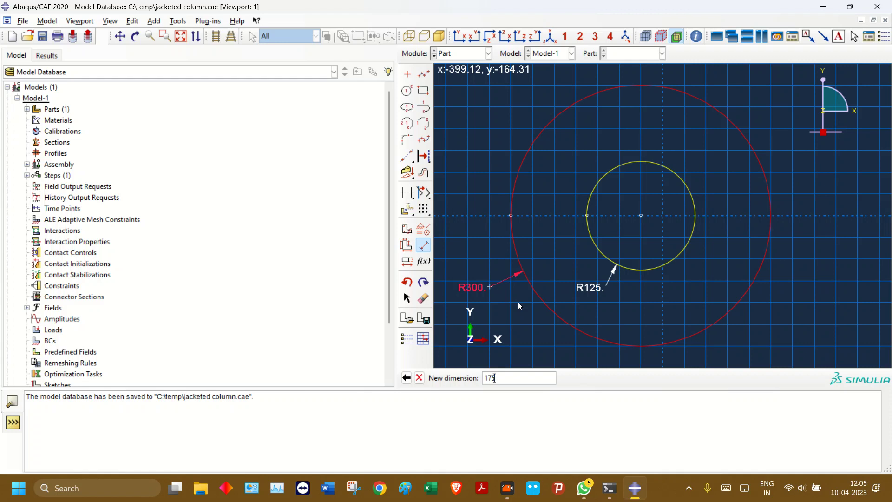
pyautogui.press('Return')
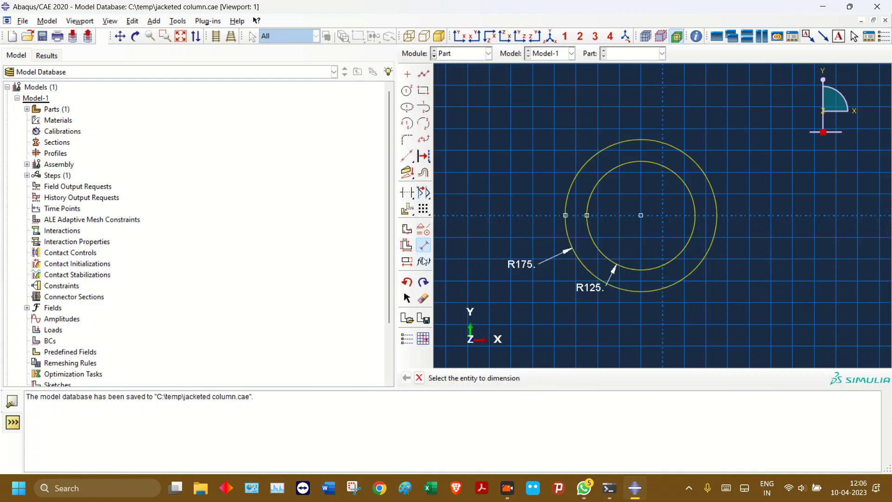
# Place a point on the outer circle where its right side crosses the horizontal axis
pyautogui.scroll(3, 464, 237)
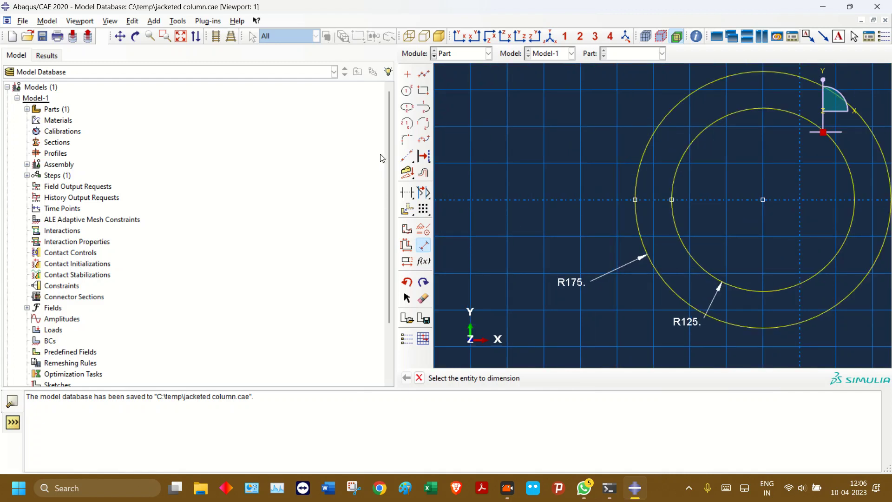
pyautogui.click(407, 74)
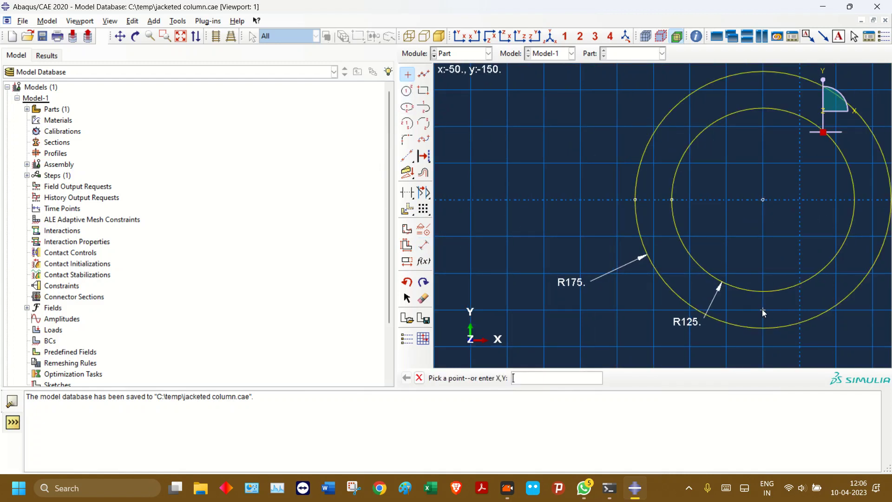
pyautogui.scroll(-2, 762, 308)
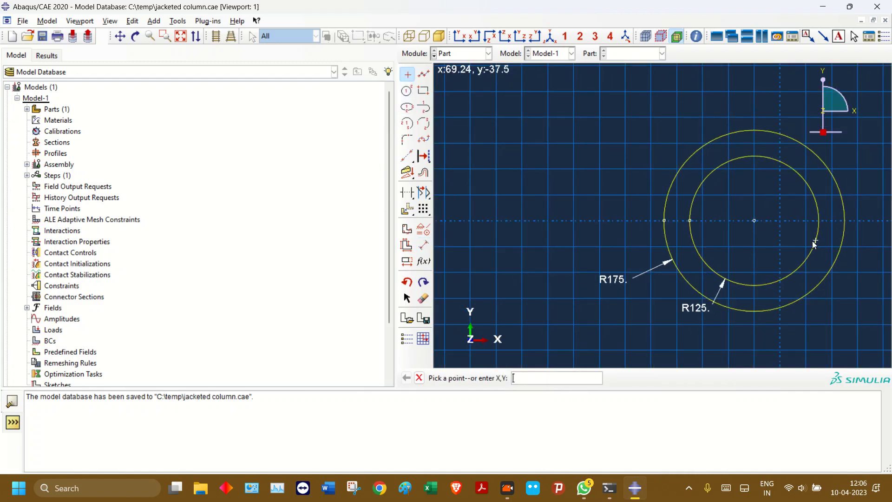
pyautogui.click(846, 221)
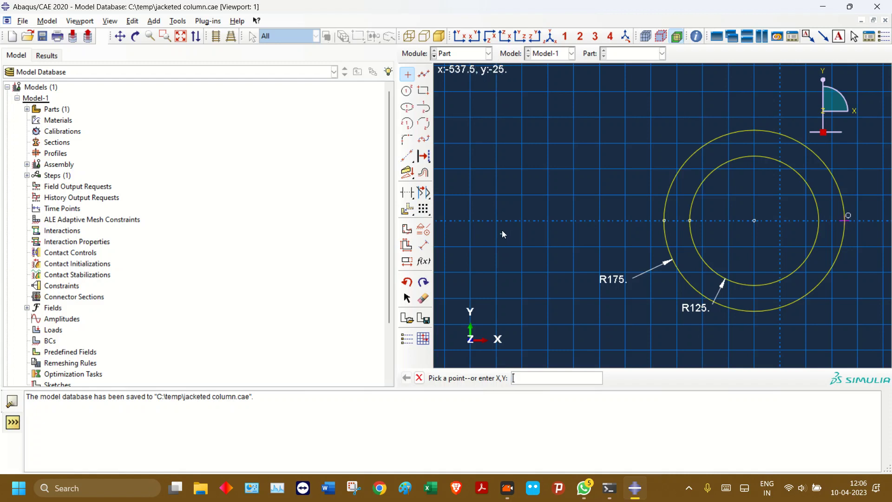
# Measure the horizontal distance between the outer circle's left and right points without keeping a dimension
pyautogui.click(423, 245)
pyautogui.click(664, 221)
pyautogui.click(846, 220)
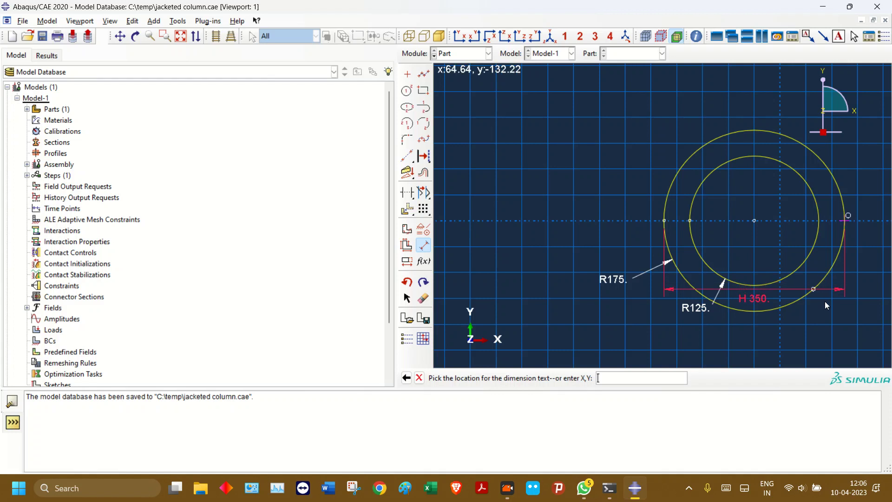
pyautogui.click(823, 333)
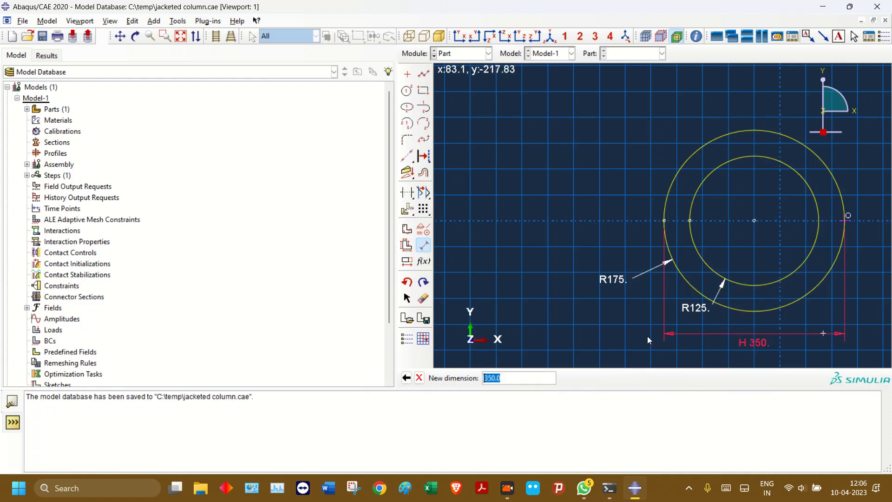
pyautogui.press('Escape')
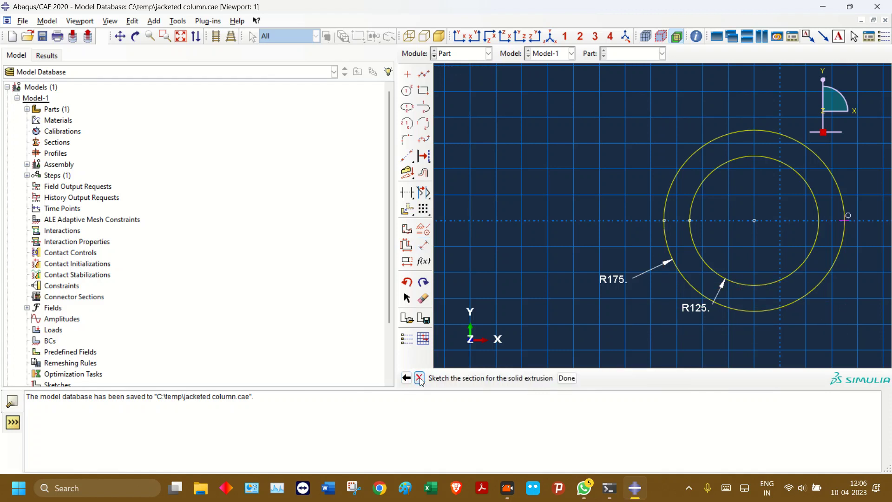
# Finish the ring sketch and extrude the outer concrete part to a depth of 1000
pyautogui.click(568, 378)
pyautogui.write('1000')
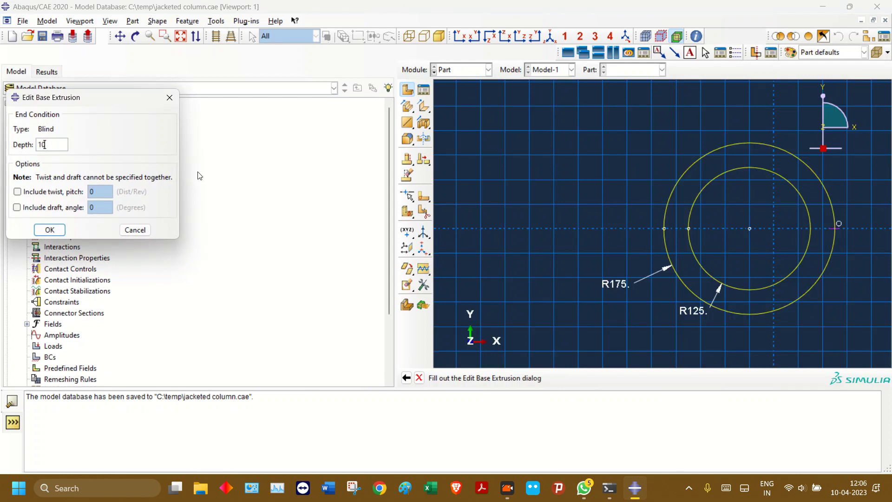
pyautogui.click(50, 229)
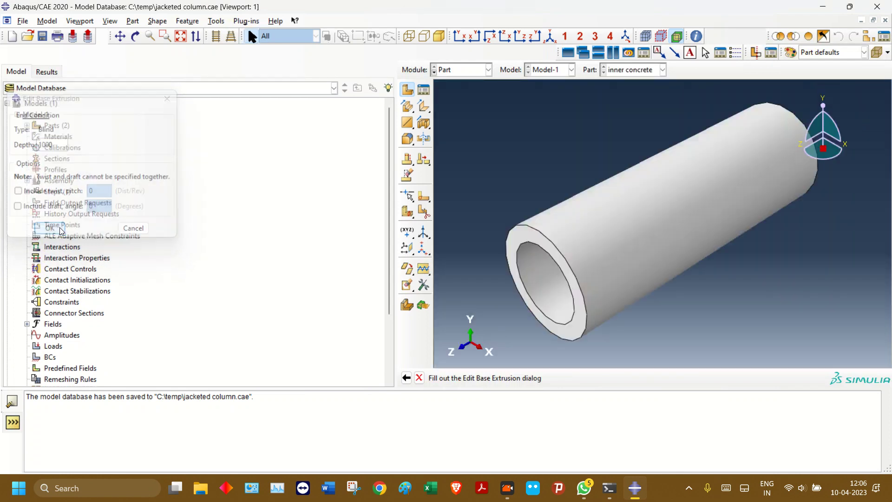
# In the Assembly module, create dependent instances of inner concrete and outer concrete with auto-offset from other instances enabled
pyautogui.click(488, 70)
pyautogui.click(453, 102)
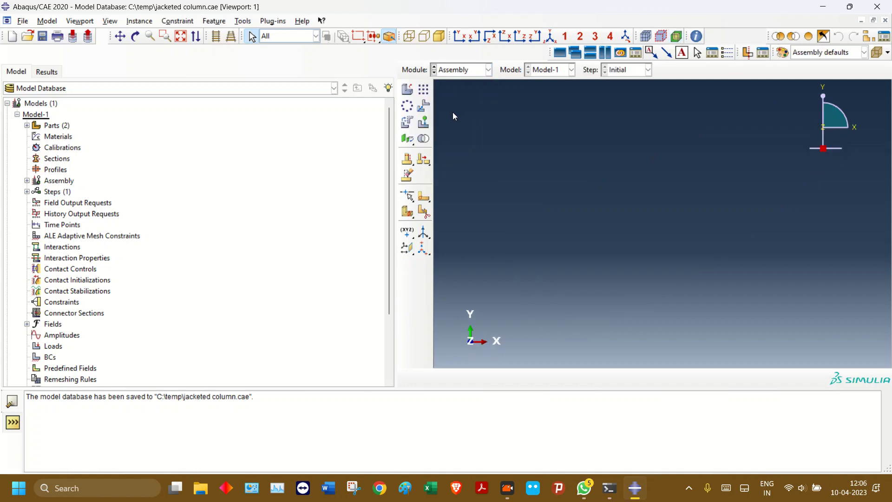
pyautogui.click(408, 121)
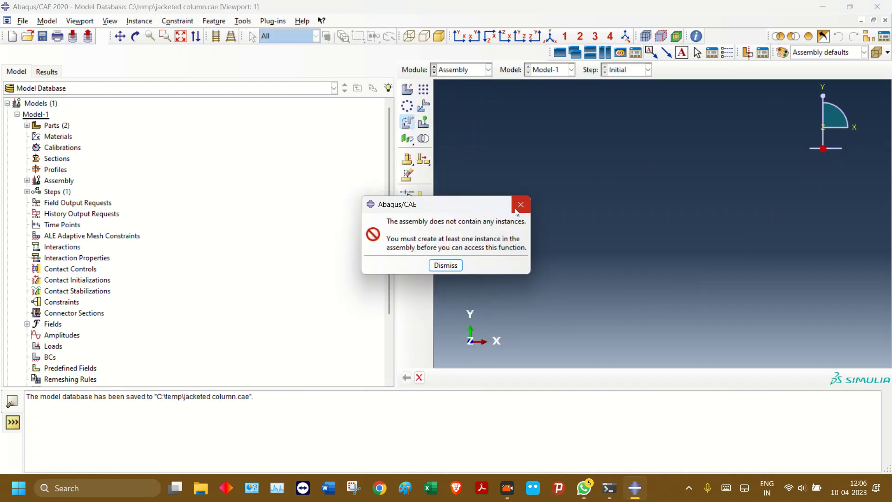
pyautogui.click(521, 204)
pyautogui.click(407, 89)
pyautogui.click(255, 127)
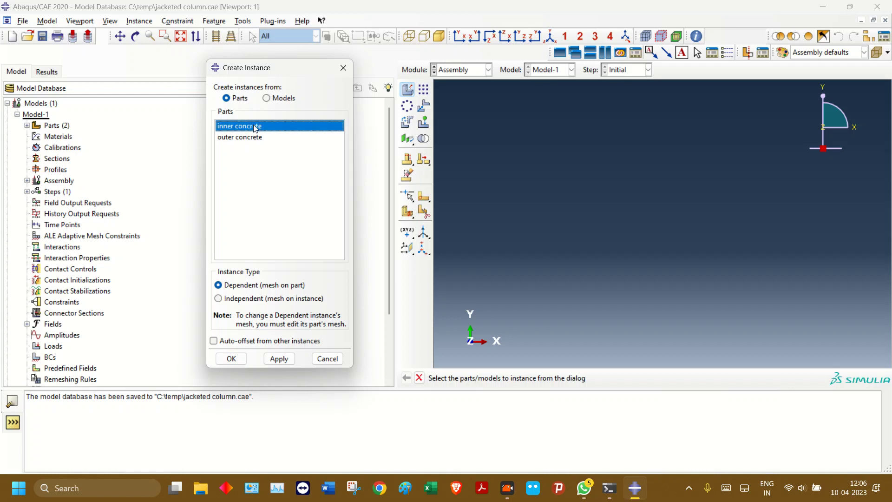
pyautogui.moveTo(255, 127); pyautogui.dragTo(250, 150)
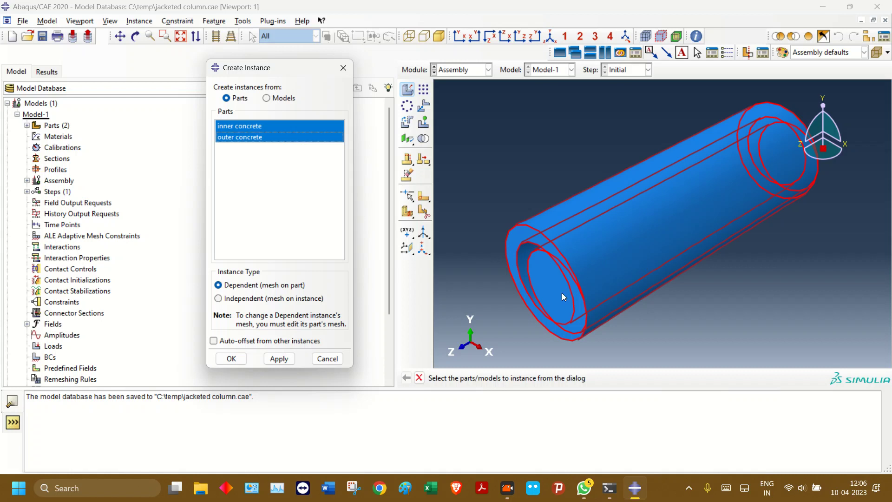
pyautogui.scroll(1, 562, 293)
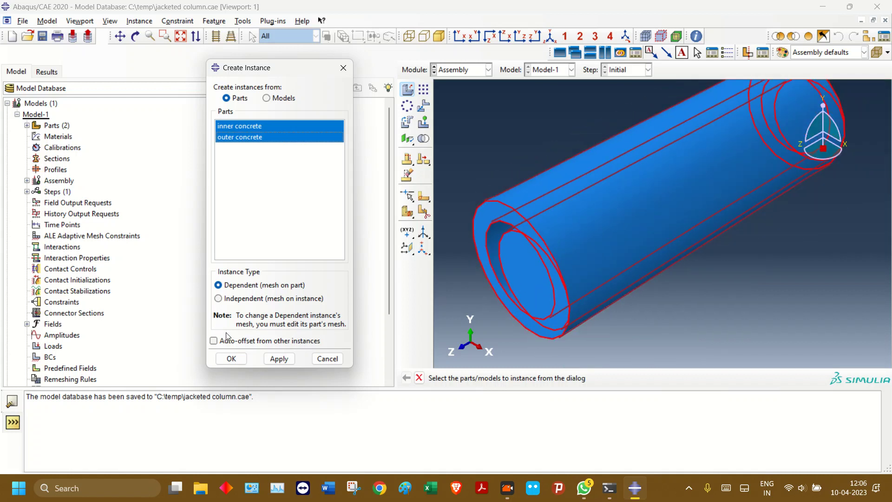
pyautogui.click(235, 342)
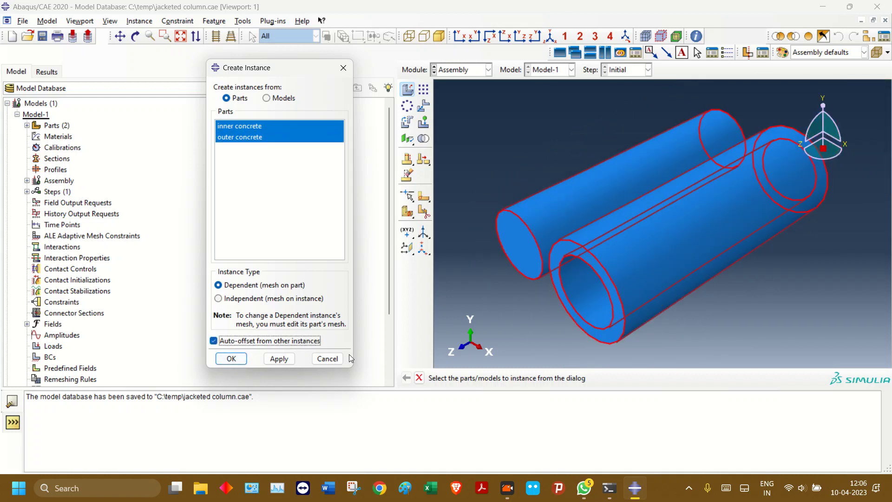
pyautogui.click(231, 358)
# Translate the inner concrete instance from its front face centre to the front face centre of the outer concrete
pyautogui.click(423, 106)
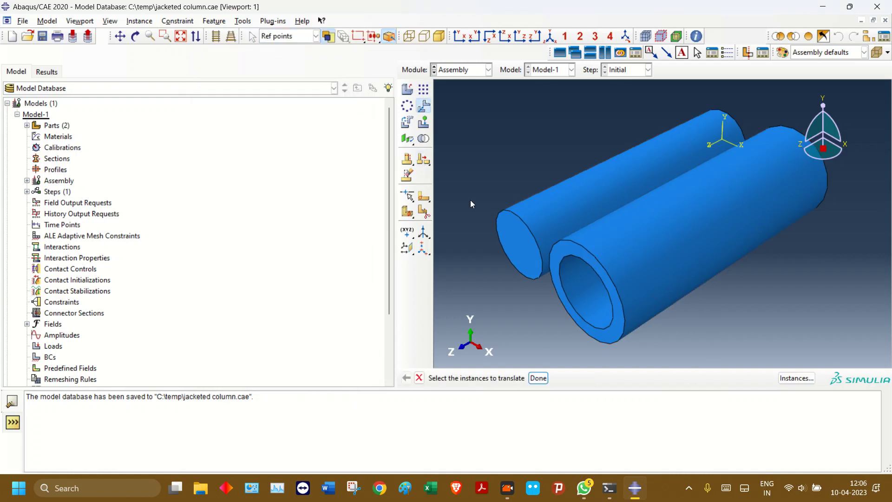
pyautogui.click(504, 251)
pyautogui.click(538, 377)
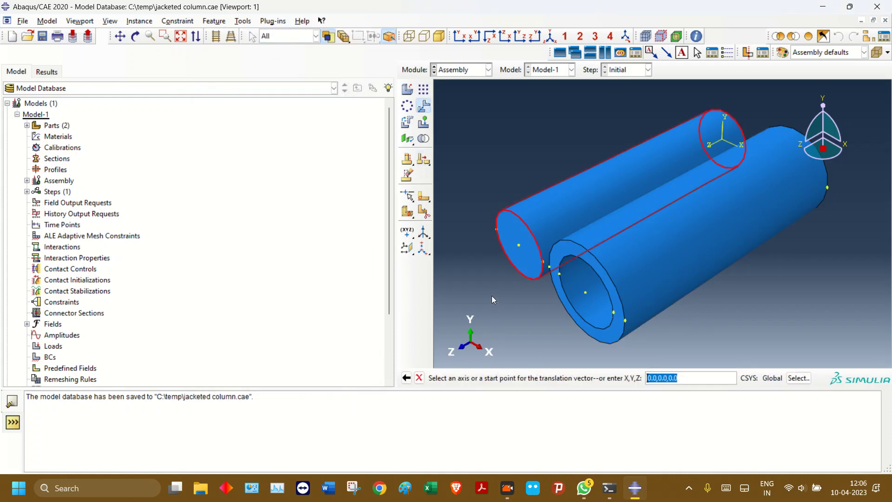
pyautogui.press('XF86MonBrightnessUp')
pyautogui.press('XF86MonBrightnessUp')
pyautogui.press('XF86MonBrightnessUp')
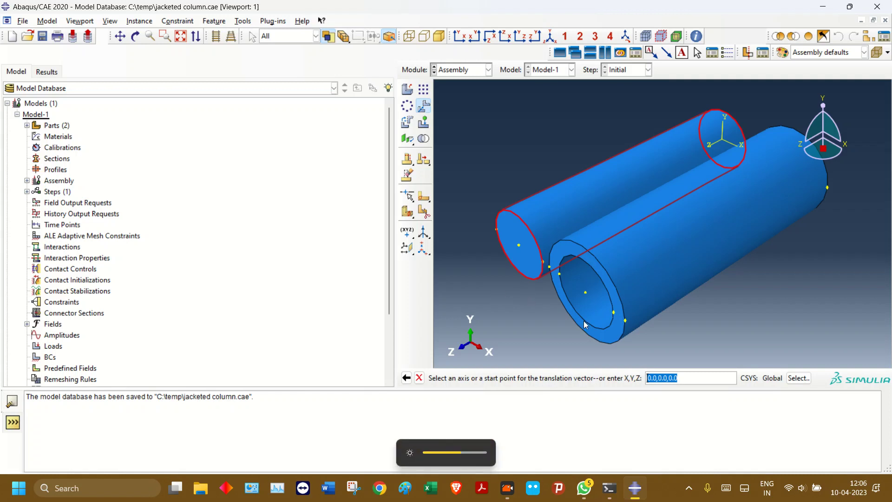
pyautogui.click(519, 245)
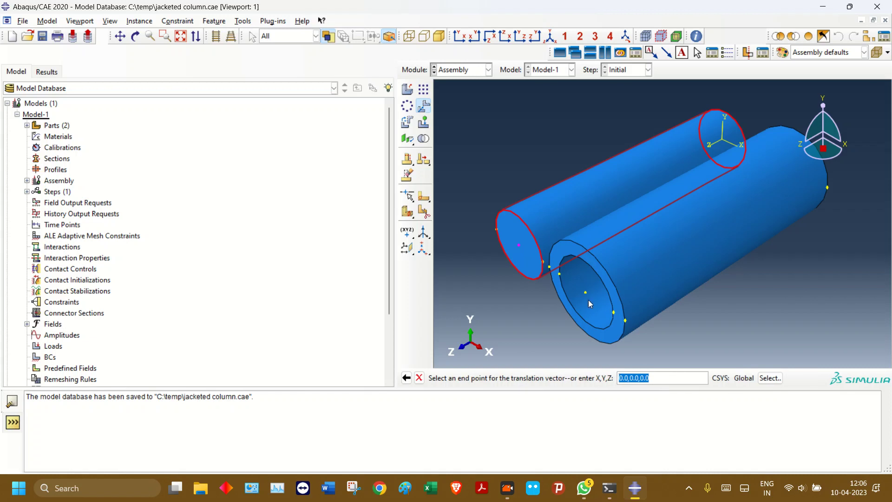
pyautogui.click(586, 293)
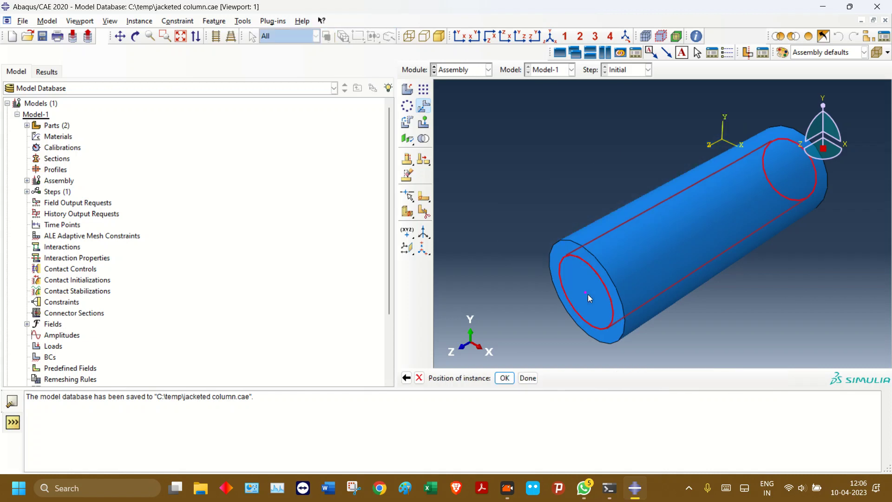
pyautogui.click(503, 377)
pyautogui.scroll(1, 531, 316)
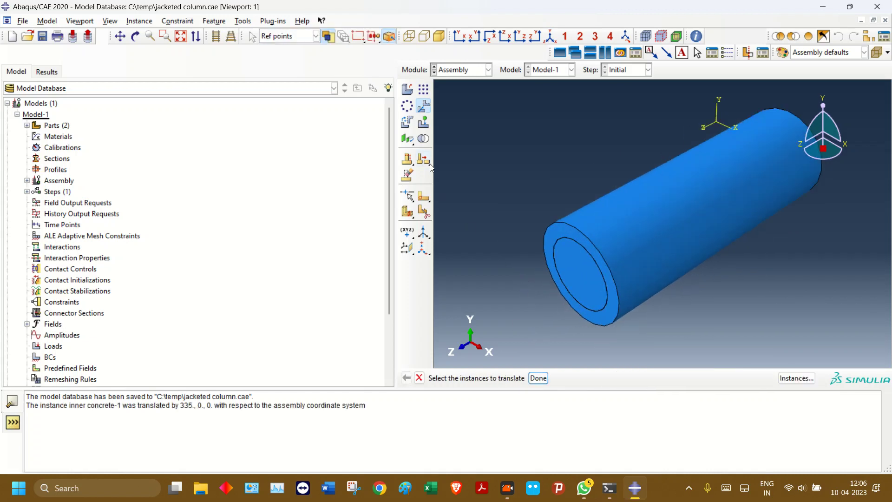
pyautogui.click(425, 108)
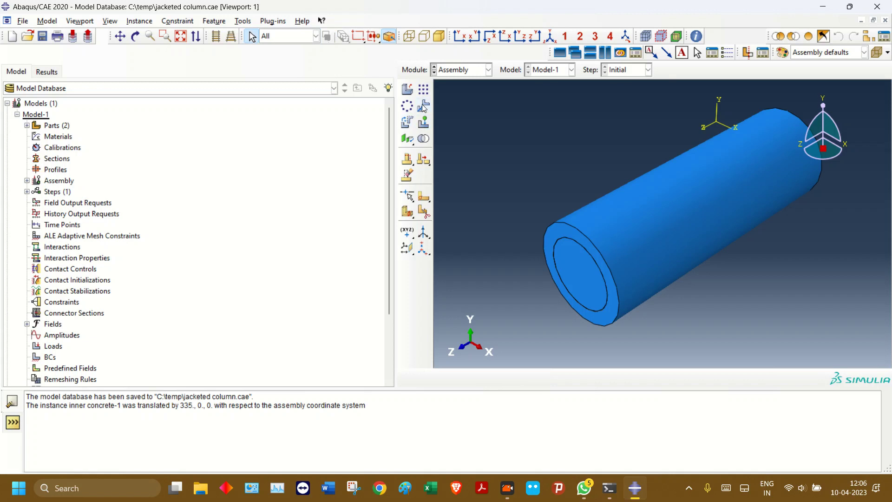
pyautogui.click(416, 123)
pyautogui.moveTo(487, 148); pyautogui.dragTo(611, 372)
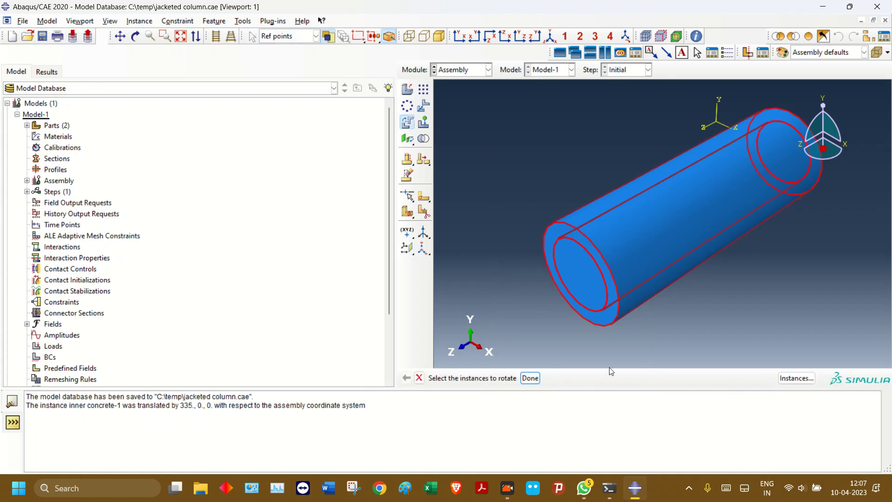
pyautogui.middleClick(609, 371)
pyautogui.write('1')
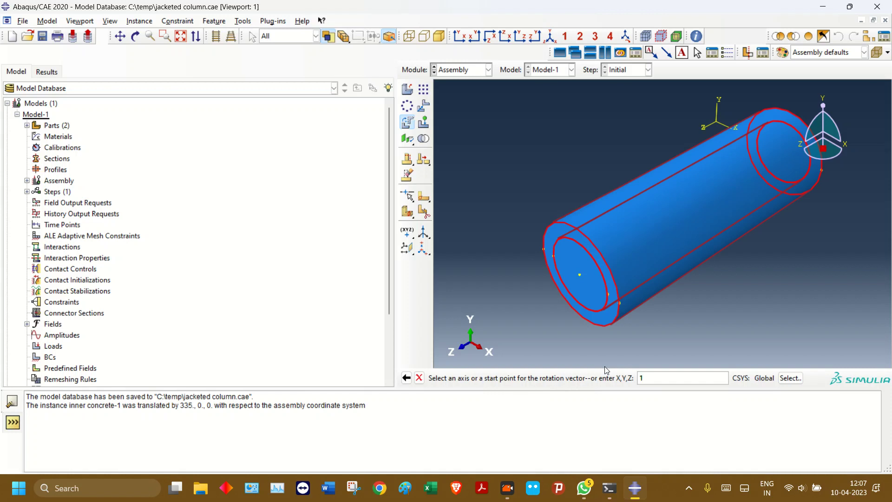
pyautogui.press('Escape')
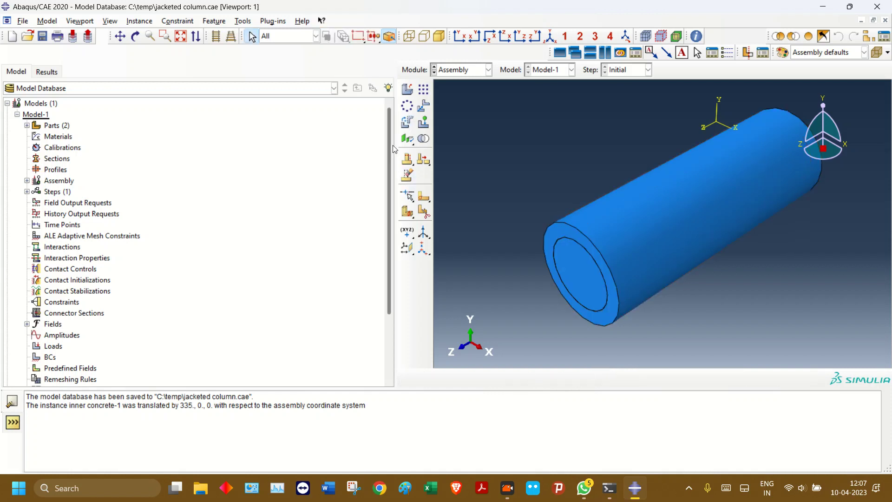
# Rotate both instances by -90 degrees about the axis from 0,0,0 to 1,0,0 and save the model database
pyautogui.click(407, 122)
pyautogui.moveTo(489, 173); pyautogui.dragTo(697, 382)
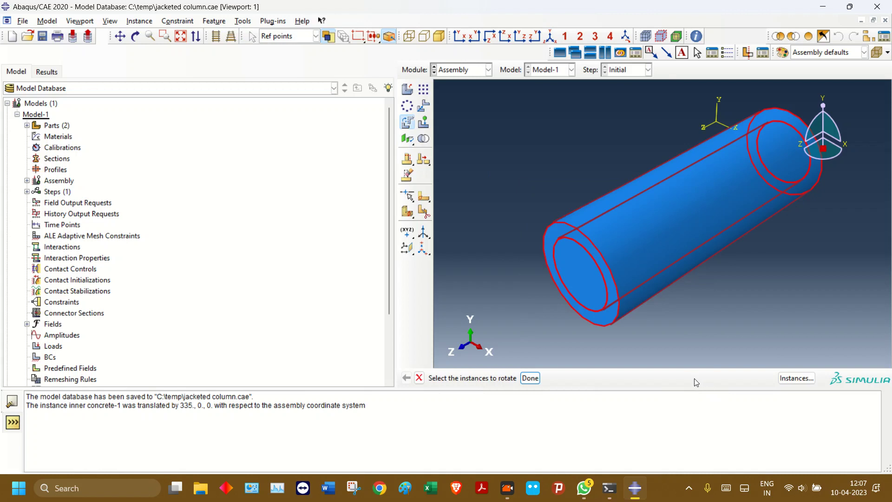
pyautogui.press('Return')
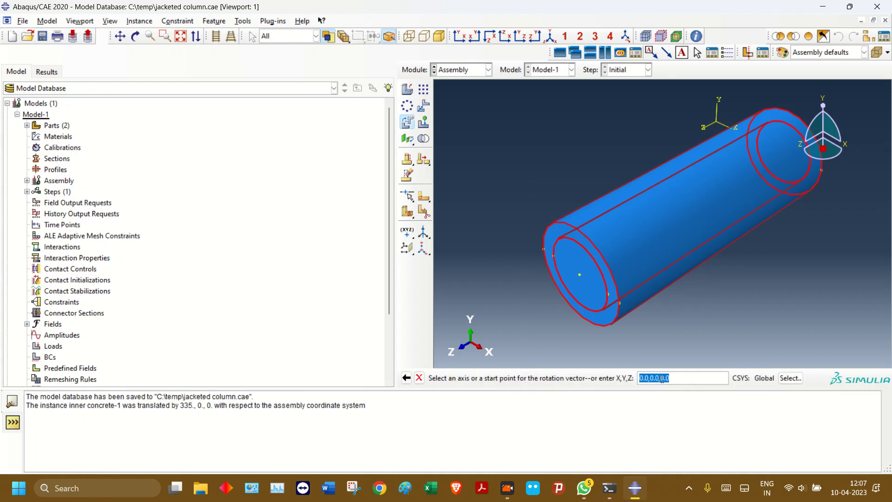
pyautogui.press('Return')
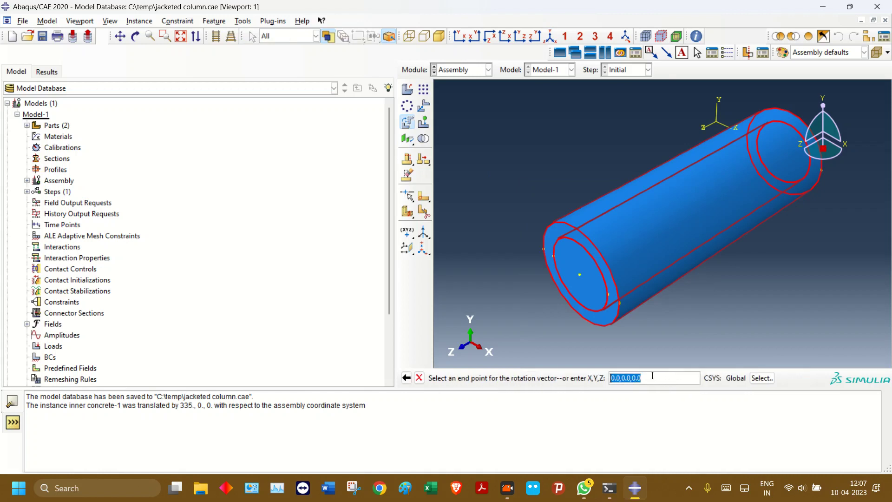
pyautogui.write('1,0,0')
pyautogui.press('Return')
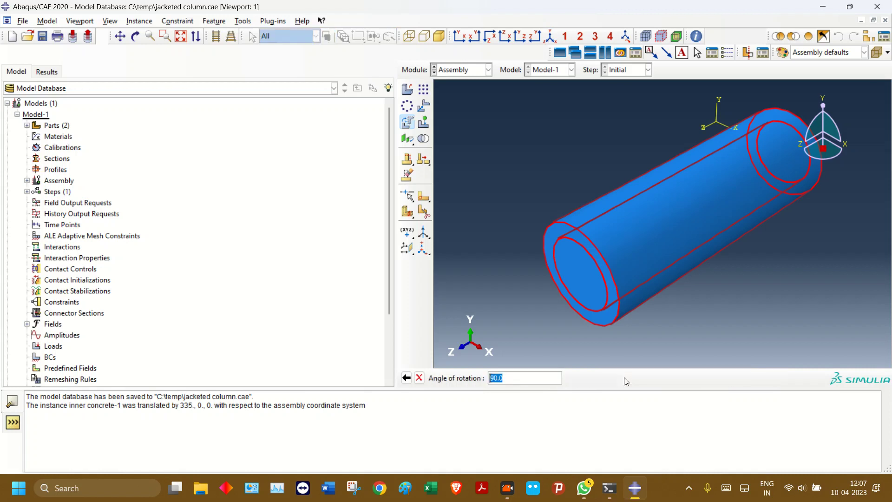
pyautogui.write('-90')
pyautogui.press('Return')
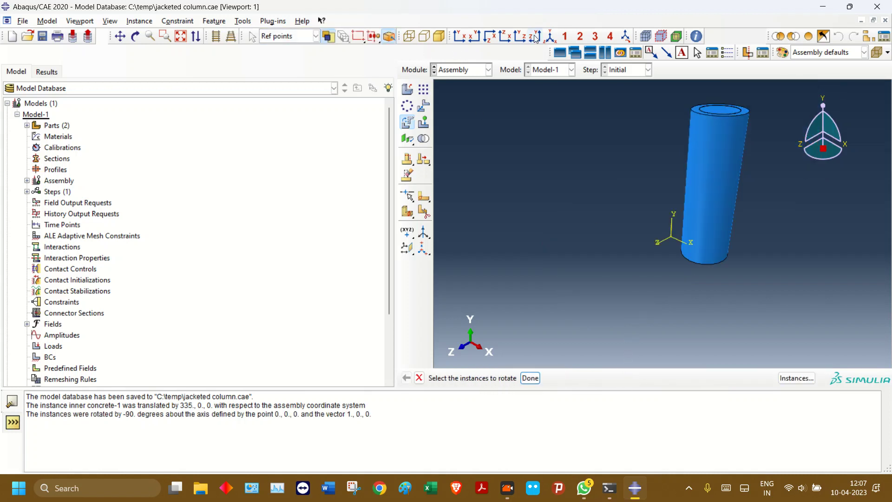
pyautogui.click(553, 36)
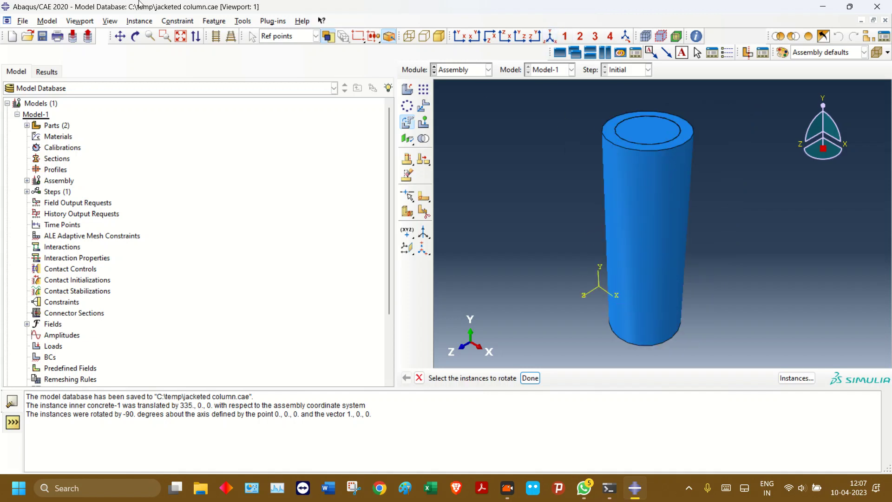
pyautogui.click(42, 36)
# Examine the boundary between inner and outer concrete at the column's upper end, and open the outer concrete's section sketch
pyautogui.scroll(10, 613, 110)
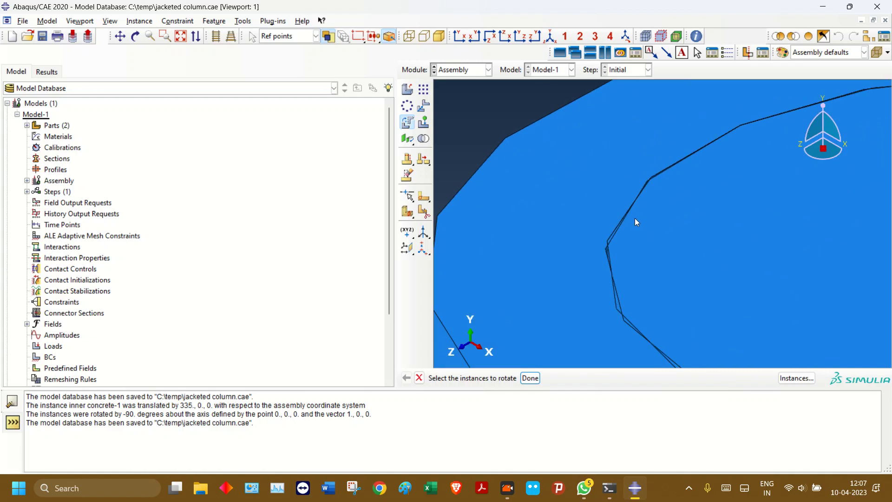
pyautogui.scroll(-3, 497, 163)
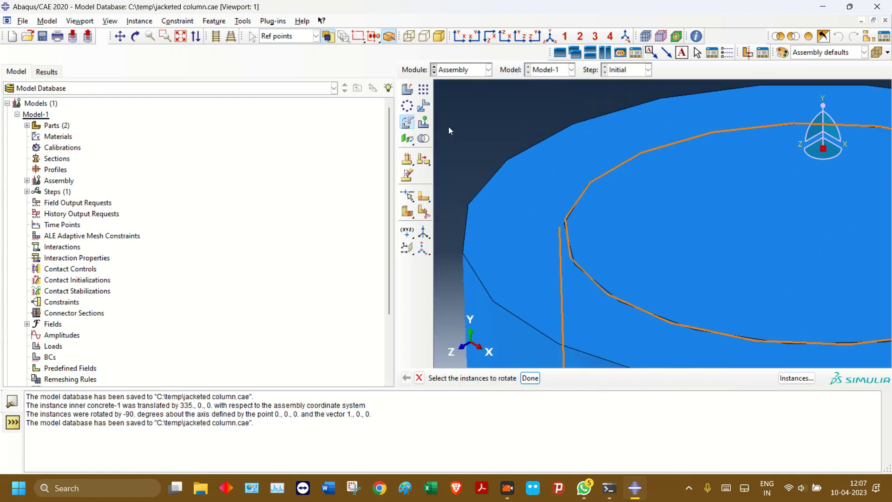
pyautogui.scroll(5, 573, 220)
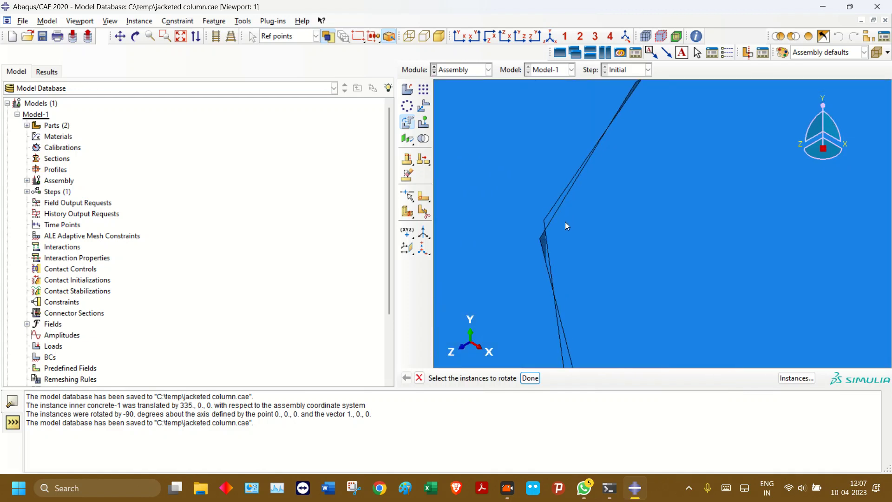
pyautogui.scroll(-1, 552, 224)
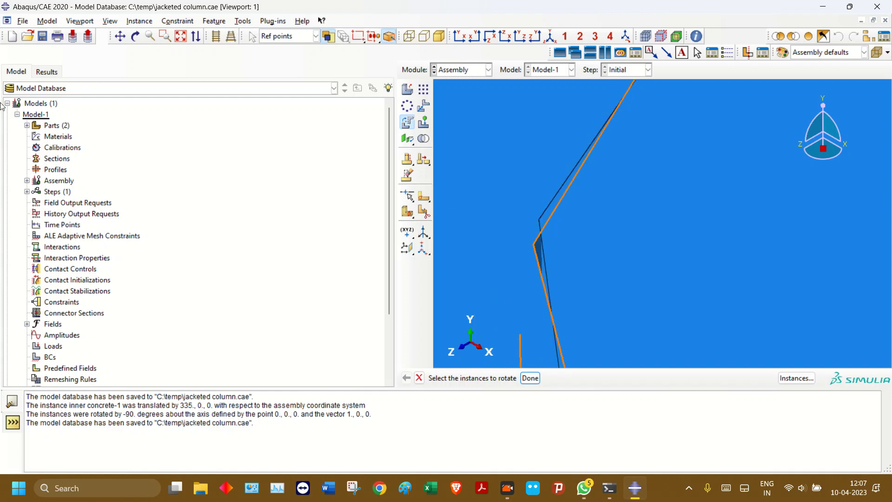
pyautogui.click(27, 126)
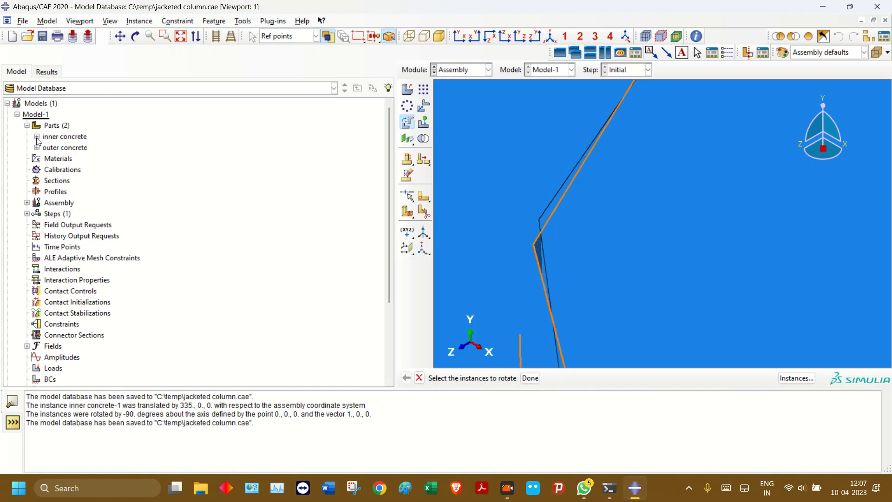
pyautogui.click(37, 147)
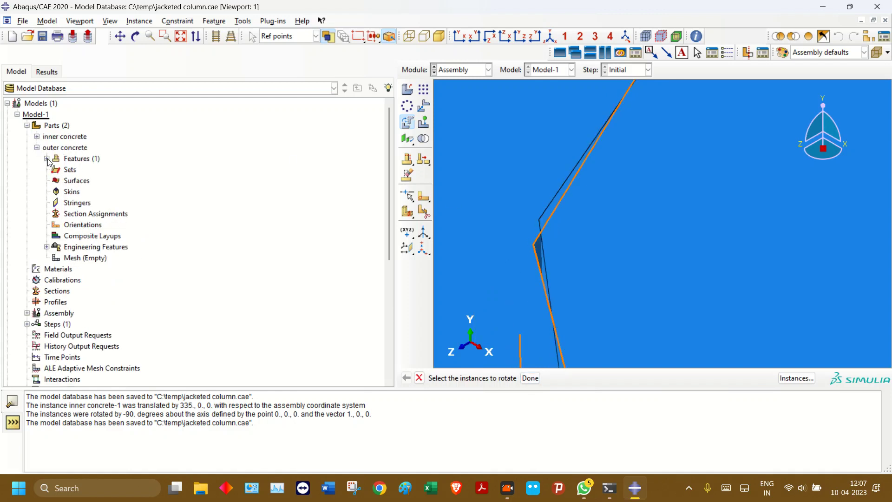
pyautogui.click(47, 158)
pyautogui.click(57, 169)
pyautogui.doubleClick(93, 180)
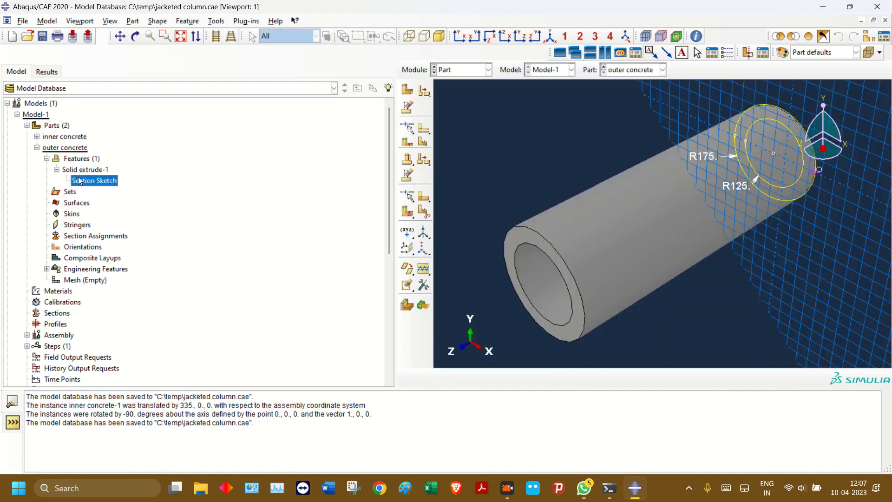
# Inspect the outer concrete sketch's circles and their points on the horizontal axis, and leave the sketch without saving changes
pyautogui.scroll(4, 591, 226)
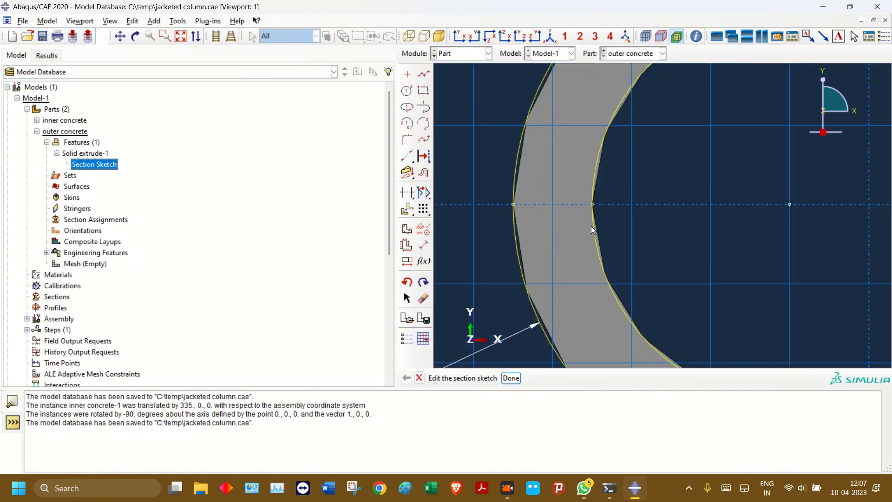
pyautogui.scroll(-2, 530, 199)
pyautogui.scroll(4, 479, 196)
pyautogui.scroll(2, 480, 191)
pyautogui.moveTo(481, 187)
pyautogui.keyDown('ctrl'); pyautogui.keyDown('alt'); pyautogui.mouseDown(button='middle')
pyautogui.moveTo(590, 149)
pyautogui.moveTo(598, 157)
pyautogui.moveTo(575, 175)
pyautogui.mouseUp(button='middle'); pyautogui.keyUp('alt'); pyautogui.keyUp('ctrl')
pyautogui.scroll(-5, 575, 176)
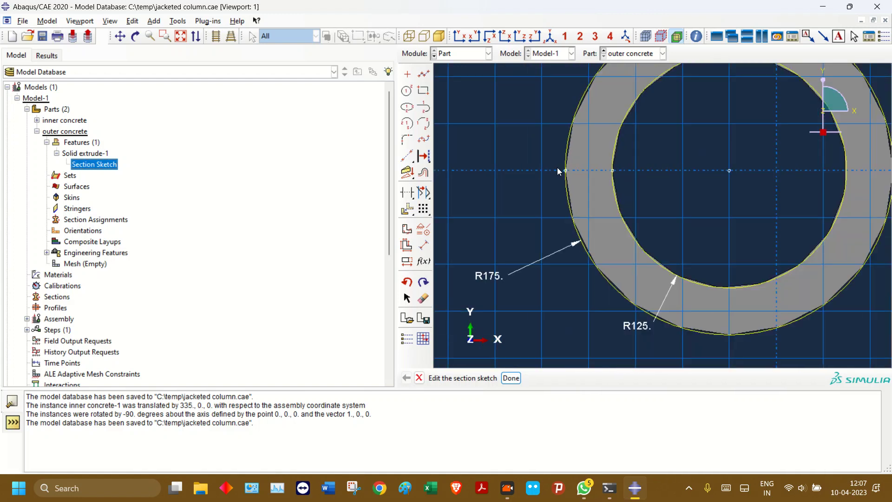
pyautogui.scroll(3, 774, 168)
pyautogui.scroll(-3, 770, 168)
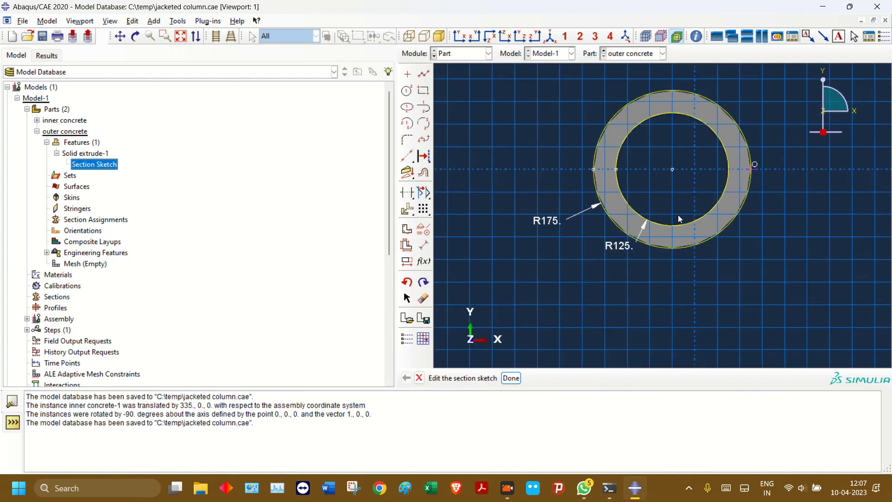
pyautogui.click(418, 377)
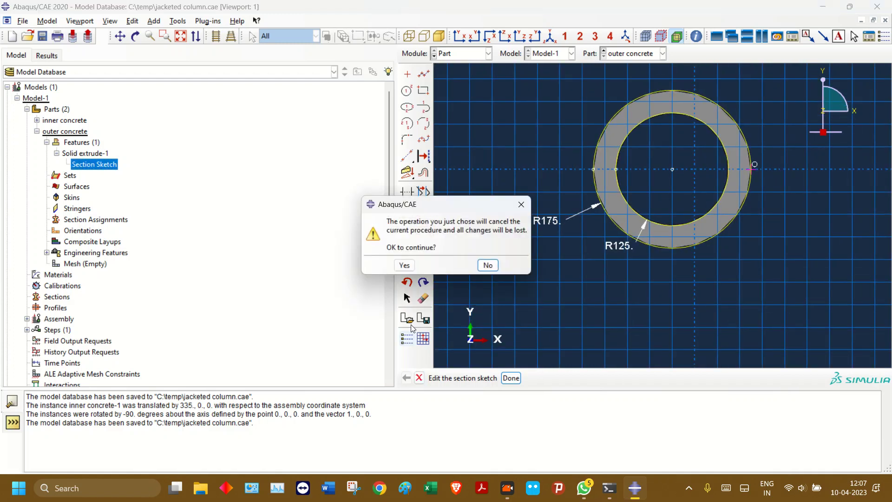
pyautogui.click(404, 268)
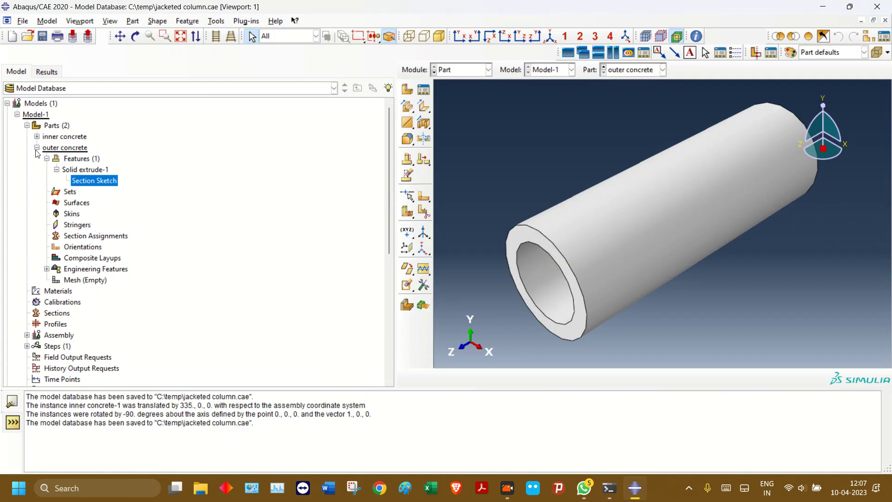
# Inspect where the circle in the inner concrete's section sketch meets the horizontal axis, and leave the sketch without saving changes
pyautogui.click(37, 148)
pyautogui.click(37, 136)
pyautogui.click(47, 147)
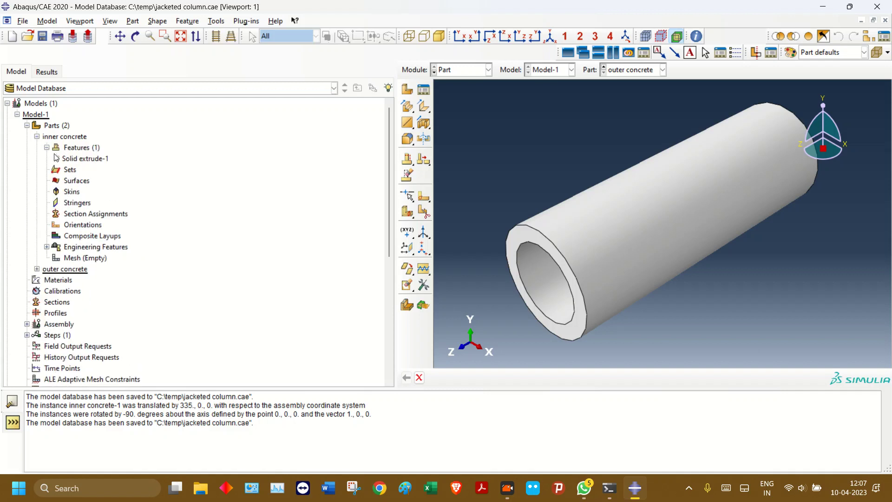
pyautogui.click(56, 158)
pyautogui.click(81, 169)
pyautogui.doubleClick(81, 170)
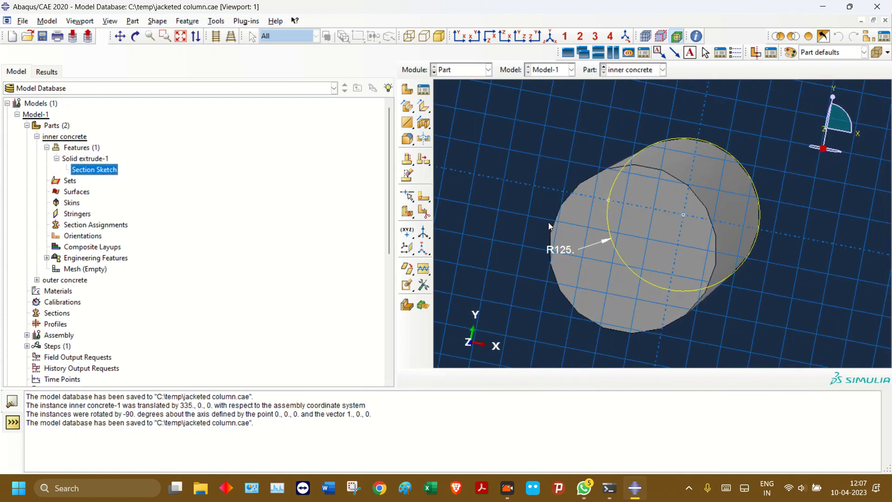
pyautogui.scroll(3, 551, 222)
pyautogui.scroll(5, 551, 220)
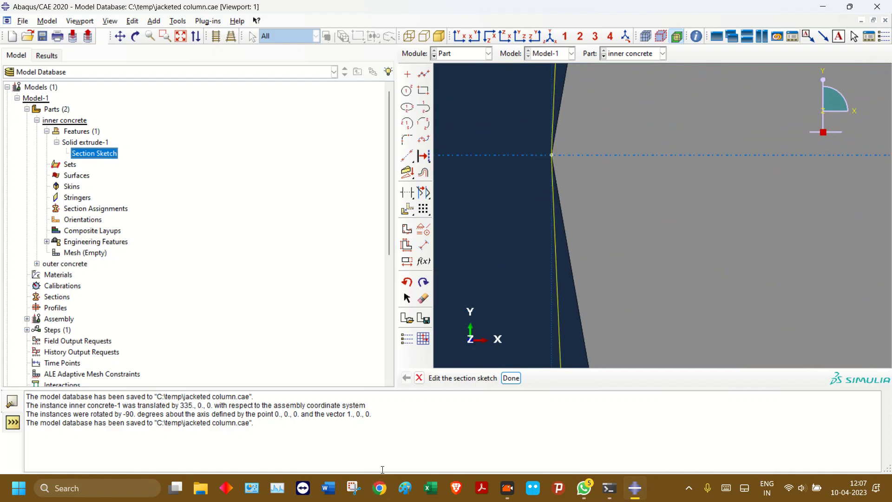
pyautogui.click(419, 378)
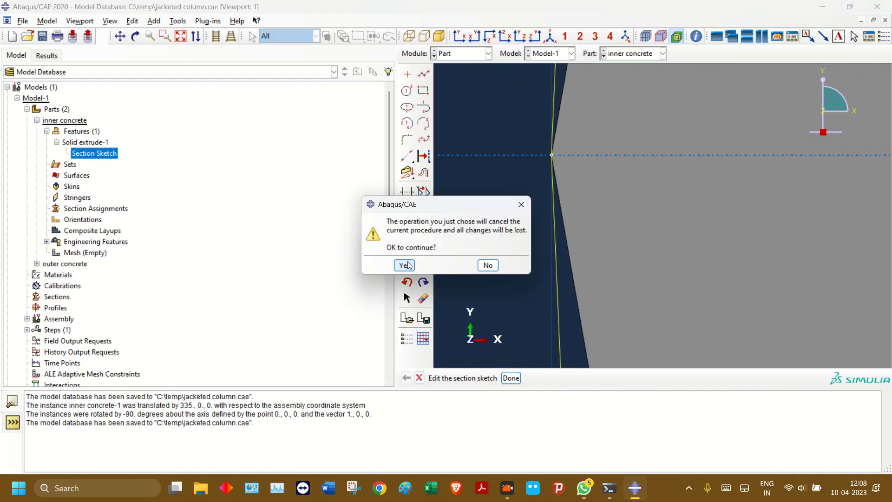
pyautogui.click(404, 264)
# Return to the Assembly module with the assembled column displayed
pyautogui.click(473, 70)
pyautogui.click(455, 103)
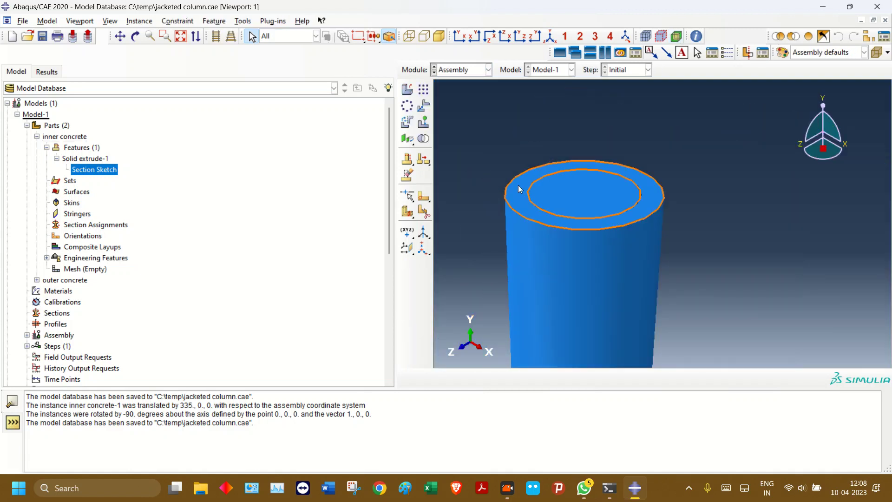
pyautogui.click(464, 70)
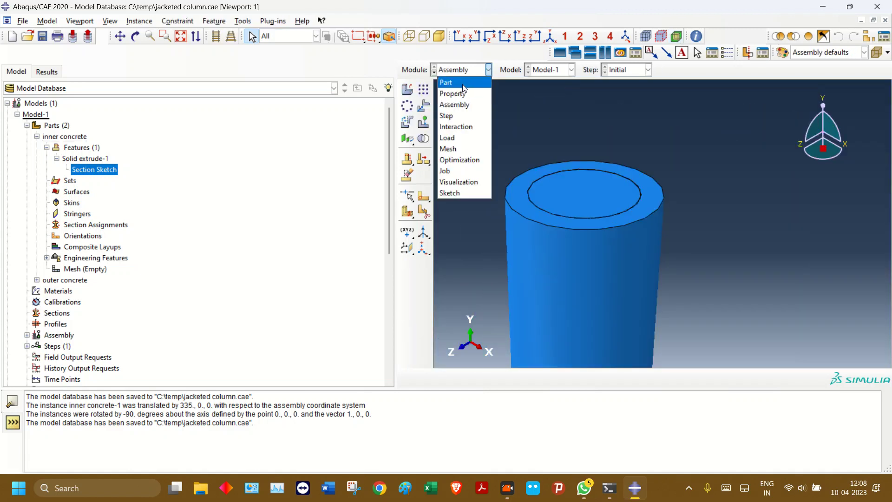
pyautogui.click(454, 105)
pyautogui.scroll(-3, 33, 302)
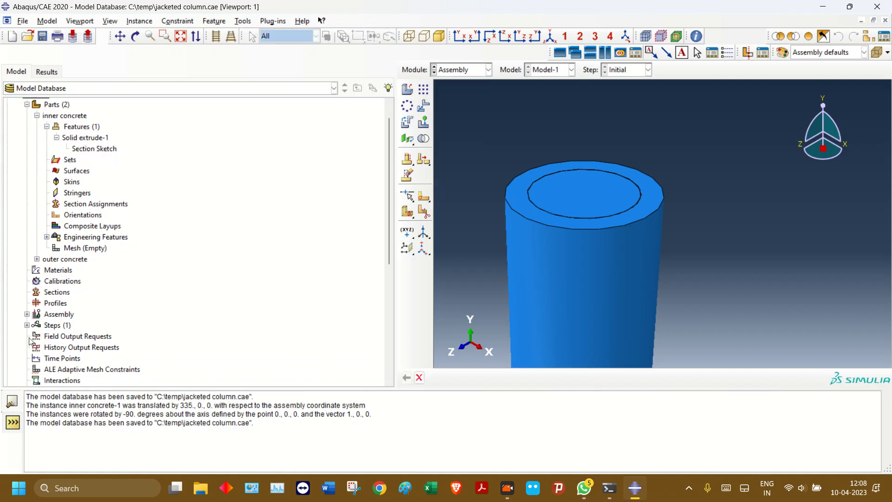
# Make the inner concrete-1 and outer concrete-1 instances independent in the assembly
pyautogui.click(26, 247)
pyautogui.click(37, 258)
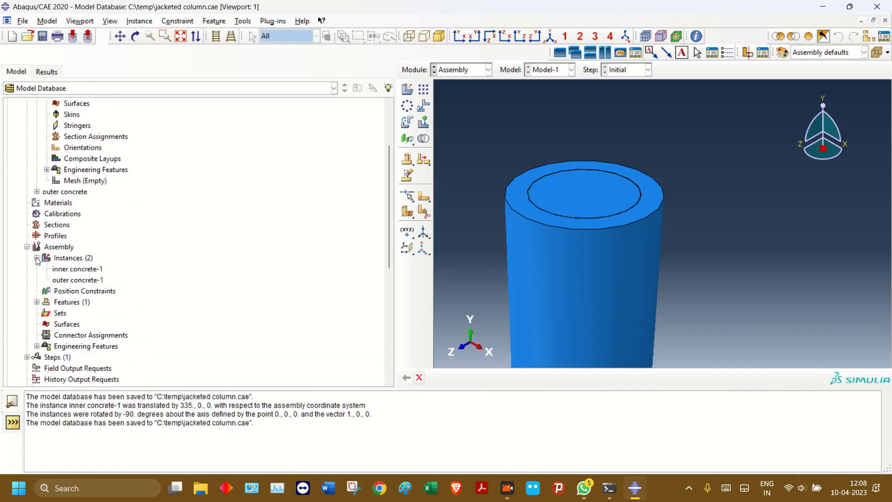
pyautogui.click(62, 269)
pyautogui.keyDown('shift'); pyautogui.click(65, 280); pyautogui.keyUp('shift')
pyautogui.rightClick(72, 263)
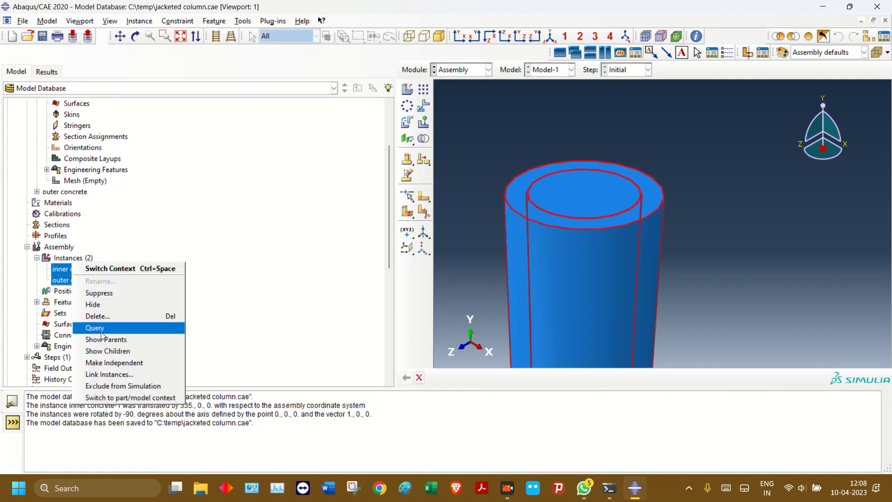
pyautogui.click(112, 351)
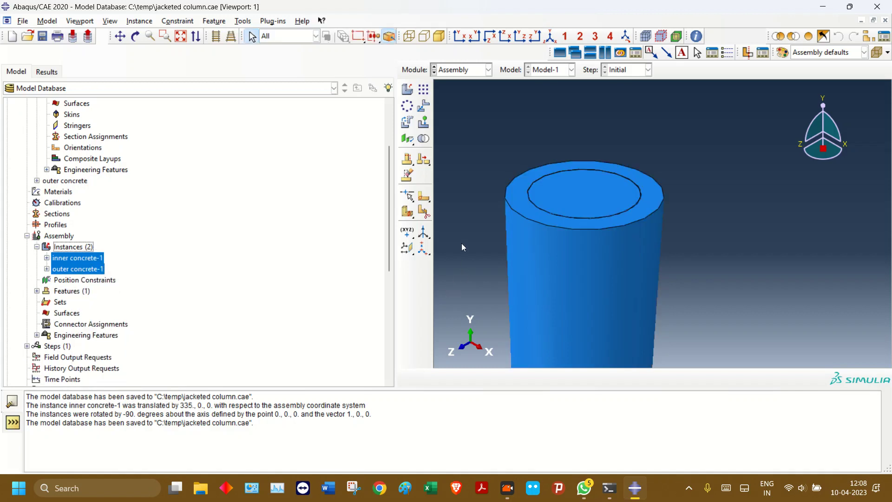
# Create a vertical datum plane through three points, using two opposite points on the column's upper end and one at its lower end
pyautogui.moveTo(407, 248); pyautogui.dragTo(456, 251)
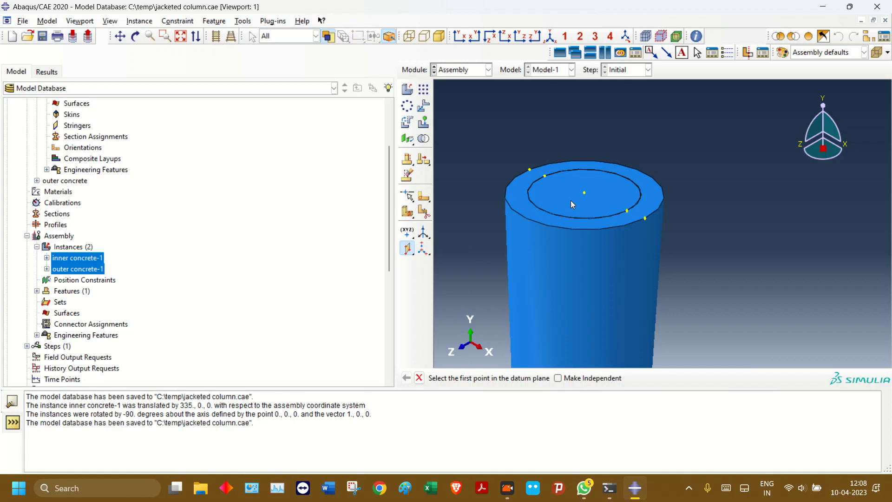
pyautogui.click(546, 176)
pyautogui.click(645, 219)
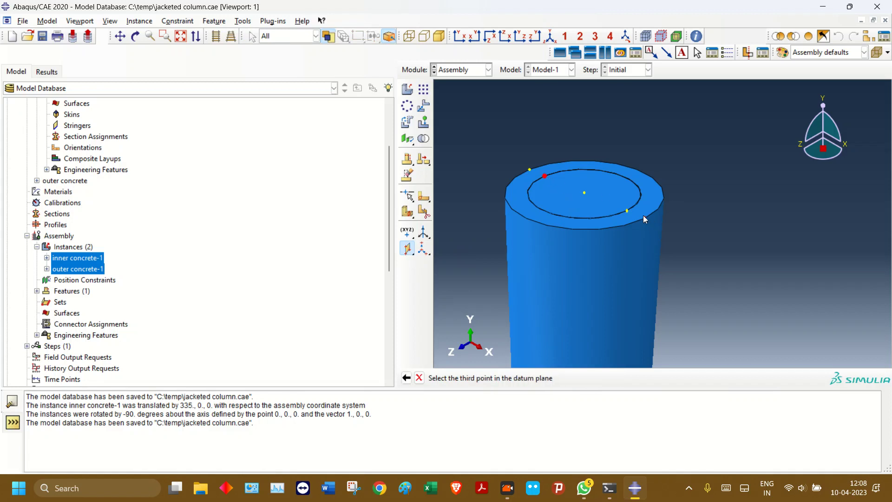
pyautogui.scroll(-4, 645, 218)
pyautogui.click(623, 321)
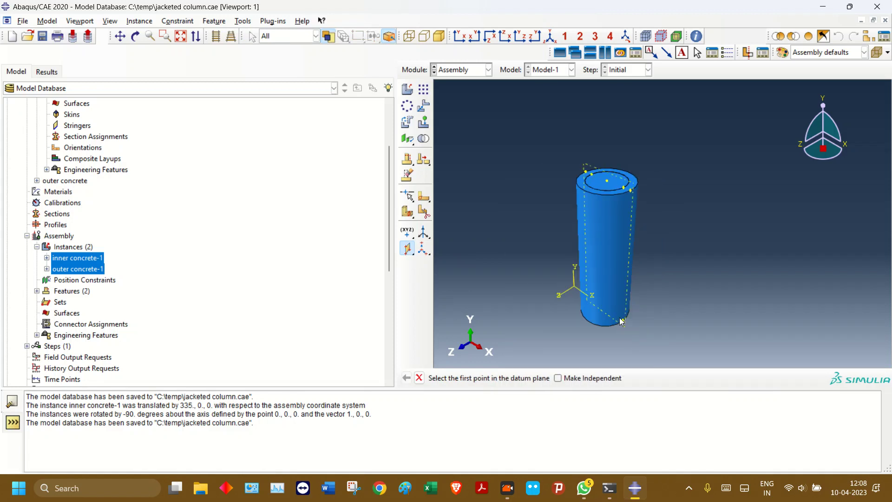
# Partition the cells of both concrete instances with the vertical datum plane
pyautogui.scroll(-3, 517, 179)
pyautogui.scroll(2, 517, 179)
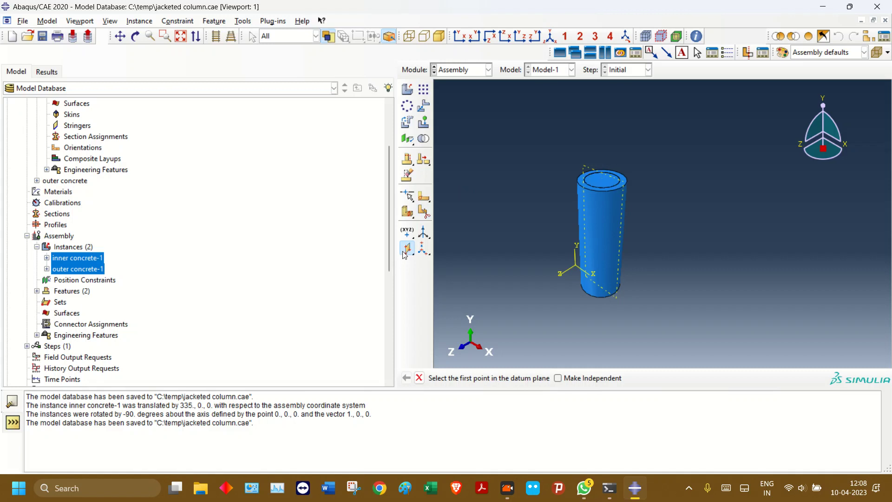
pyautogui.moveTo(406, 213); pyautogui.dragTo(441, 215)
pyautogui.moveTo(523, 135); pyautogui.dragTo(703, 367)
pyautogui.middleClick(625, 289)
pyautogui.click(617, 261)
pyautogui.scroll(2, 600, 197)
# Create a second vertical datum plane through three points of the column, crossing the first plane at the column's axis
pyautogui.click(407, 248)
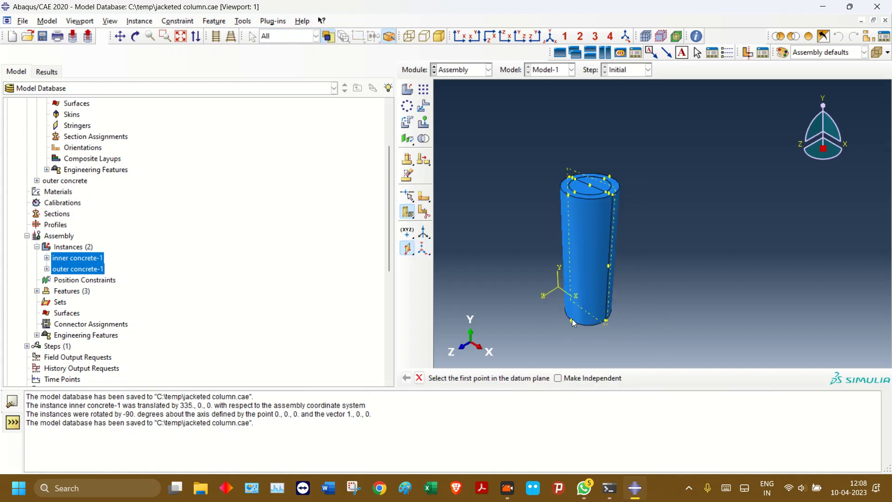
pyautogui.click(570, 319)
pyautogui.scroll(2, 587, 197)
pyautogui.click(540, 252)
pyautogui.click(622, 217)
pyautogui.scroll(-3, 623, 217)
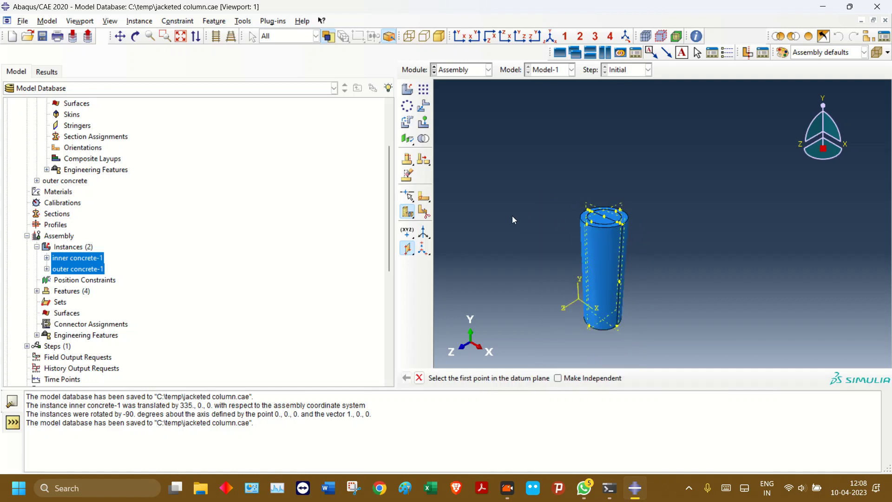
# Partition all cells of both instances with the second datum plane, dividing the column into quarters
pyautogui.click(407, 248)
pyautogui.click(604, 260)
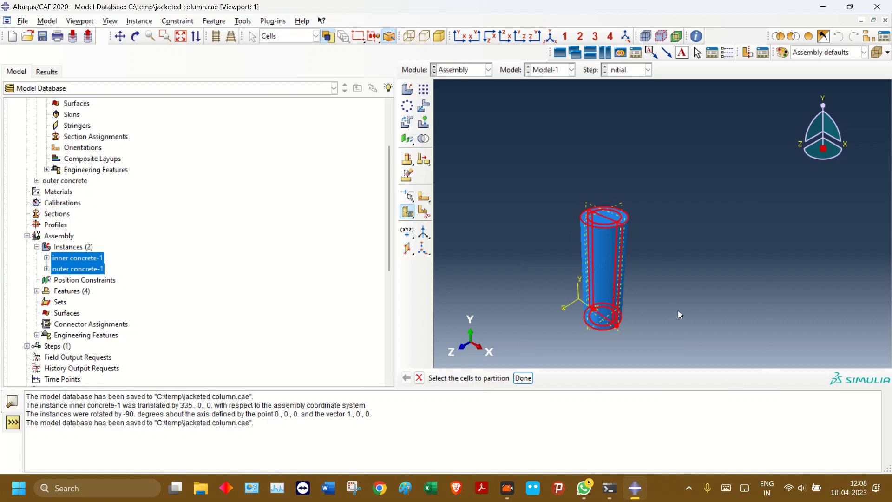
pyautogui.middleClick(628, 200)
pyautogui.scroll(3, 628, 200)
pyautogui.click(606, 210)
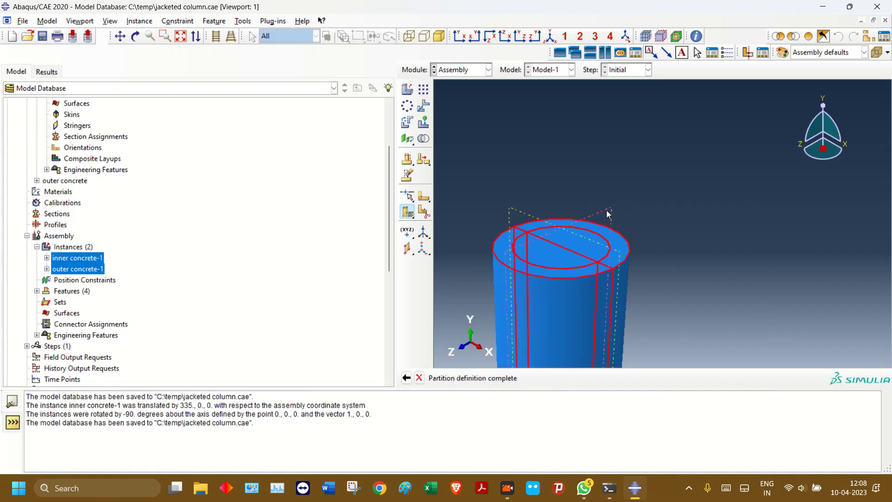
pyautogui.scroll(-3, 579, 248)
pyautogui.scroll(6, 521, 258)
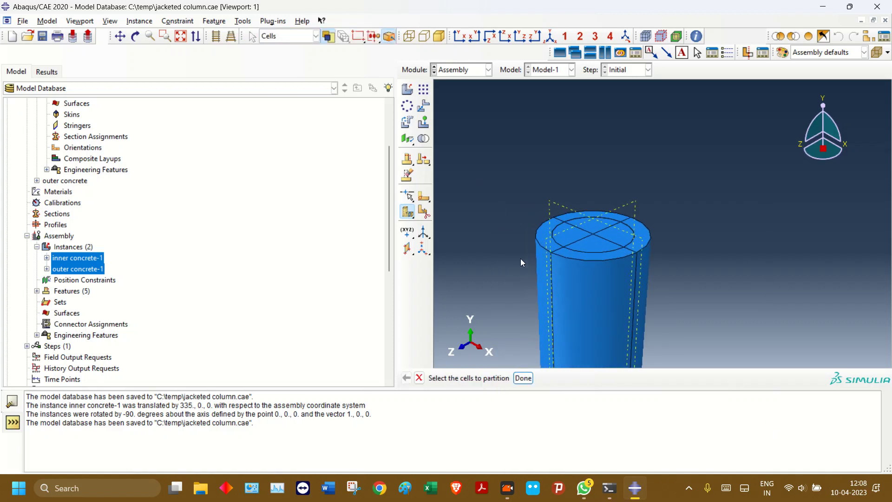
pyautogui.scroll(-6, 592, 261)
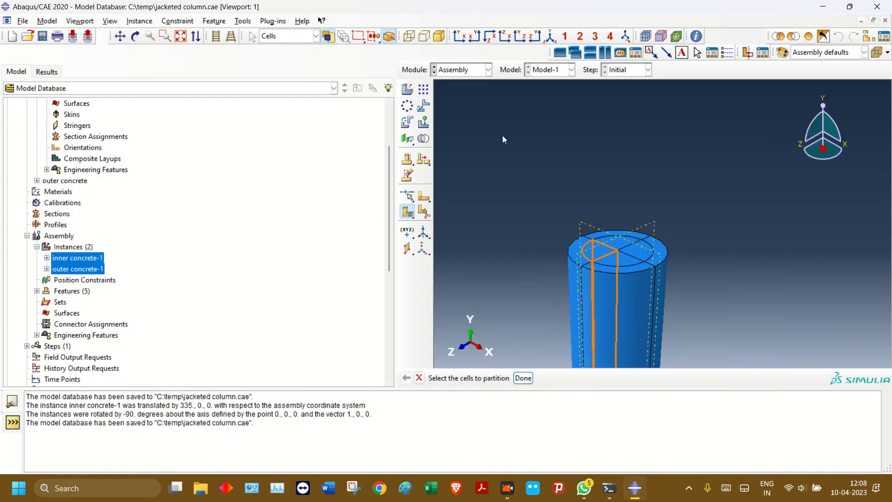
# Switch to the Mesh module with the partitioned column assembly displayed
pyautogui.click(457, 70)
pyautogui.click(446, 69)
pyautogui.click(454, 70)
pyautogui.click(463, 147)
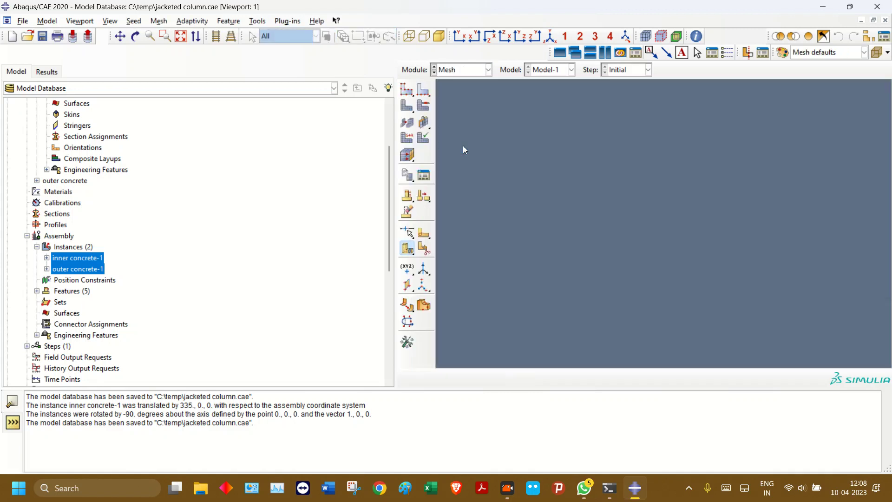
pyautogui.scroll(-3, 505, 169)
# Assign global seeds to both concrete instances with an approximate global size of 50
pyautogui.click(407, 90)
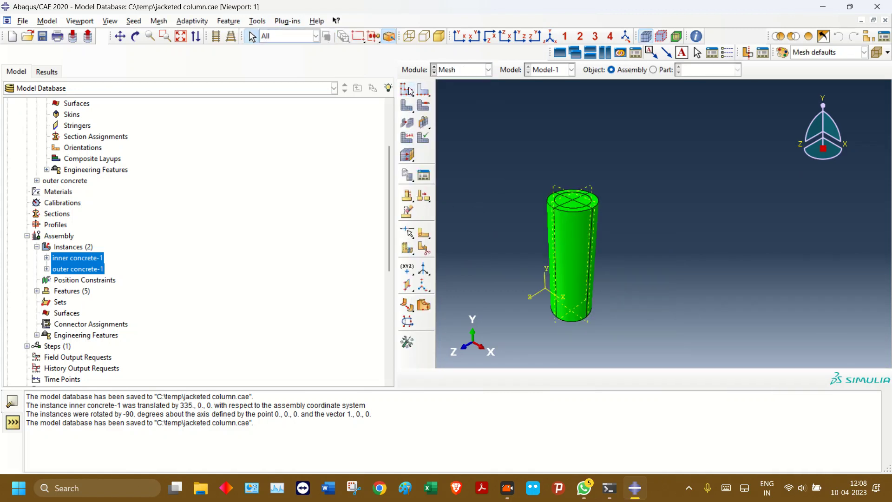
pyautogui.moveTo(482, 186); pyautogui.dragTo(598, 280)
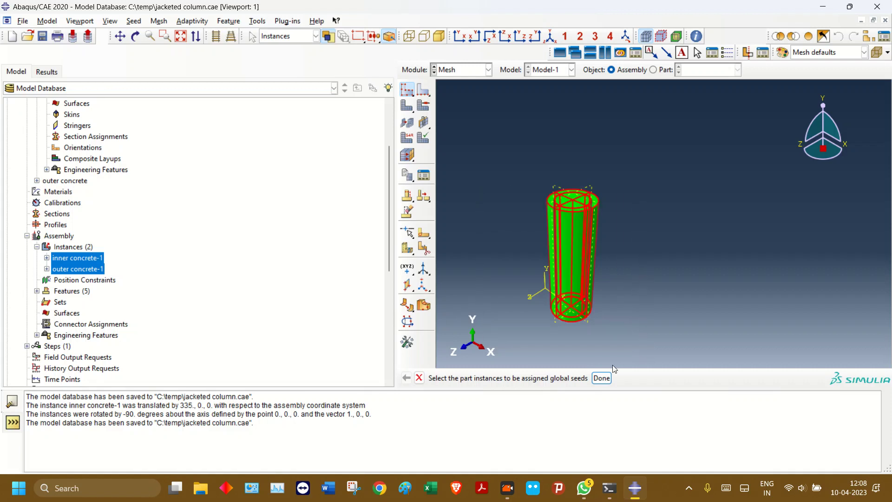
pyautogui.click(602, 378)
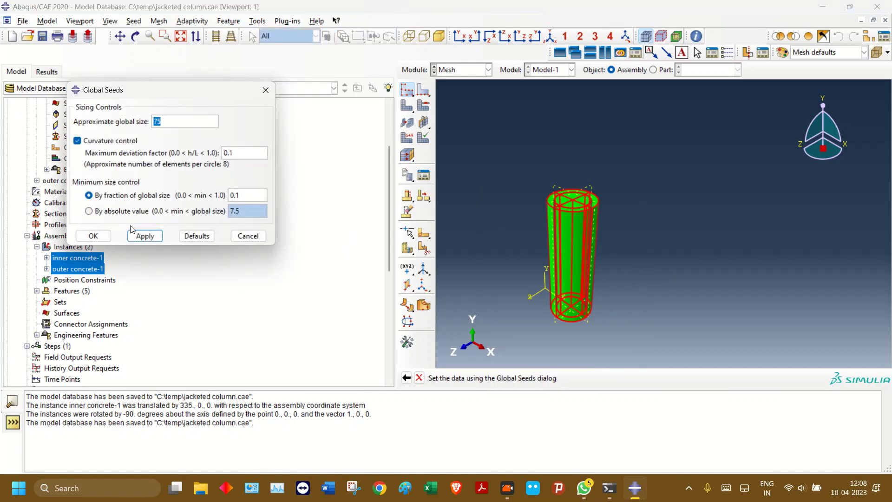
pyautogui.click(144, 236)
pyautogui.scroll(2, 597, 160)
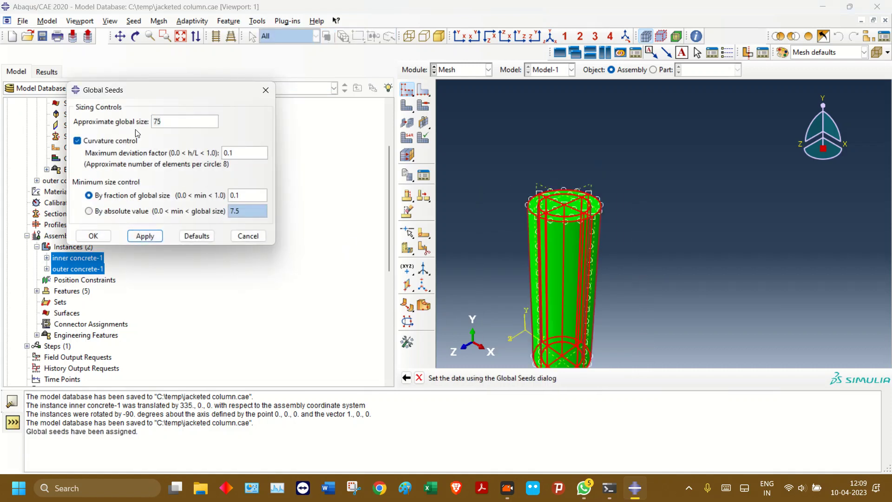
pyautogui.moveTo(161, 124); pyautogui.dragTo(141, 127)
pyautogui.write('50')
pyautogui.click(145, 235)
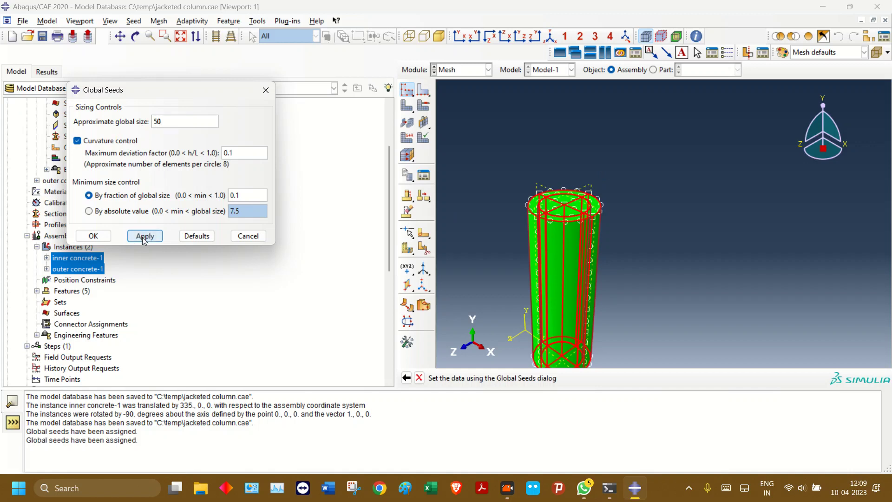
pyautogui.click(93, 235)
# Generate the mesh on both the inner and outer concrete instances
pyautogui.click(407, 106)
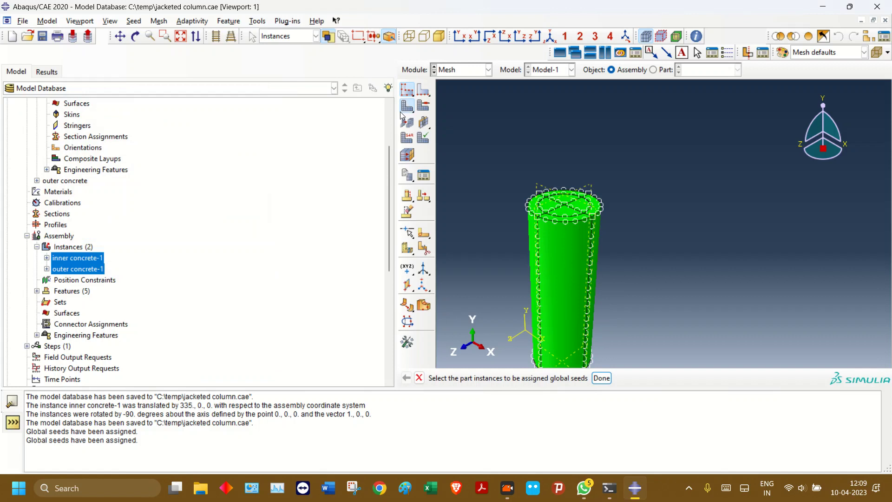
pyautogui.scroll(-2, 488, 112)
pyautogui.moveTo(488, 112); pyautogui.dragTo(644, 361)
pyautogui.click(560, 378)
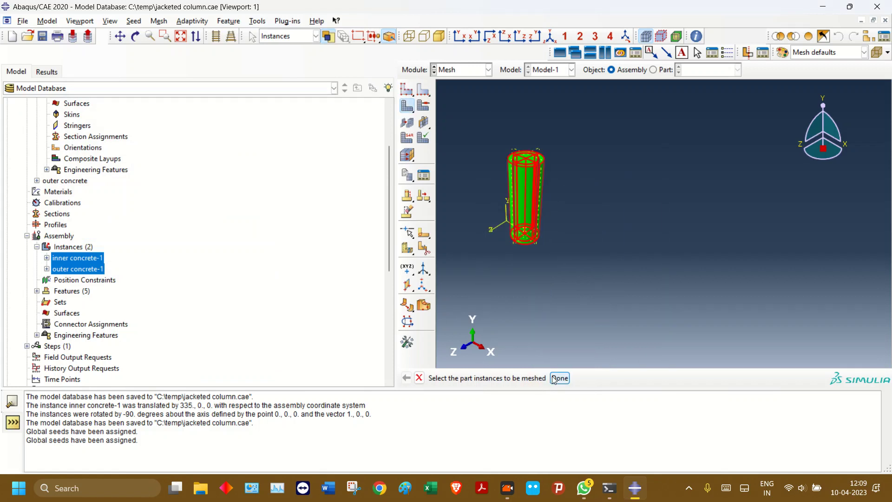
# Examine how the inner and outer concrete meshes meet along their circular interface at the column's upper end
pyautogui.scroll(5, 528, 202)
pyautogui.scroll(-2, 505, 152)
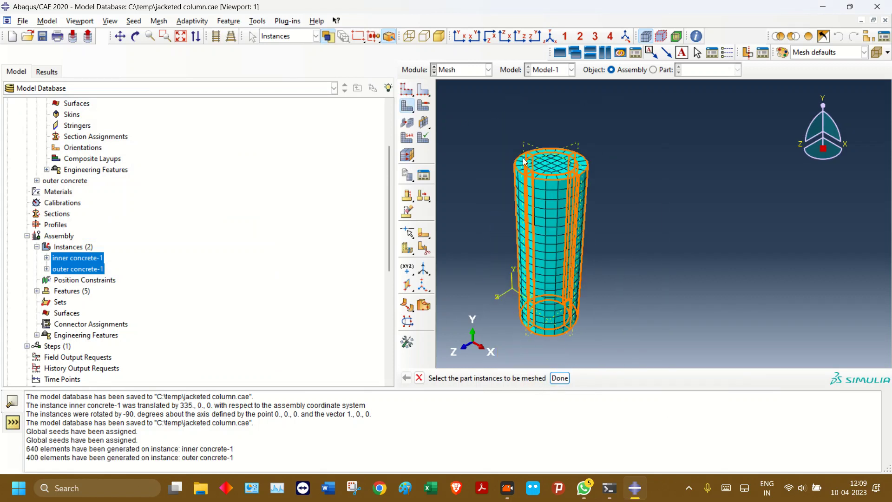
pyautogui.scroll(2, 505, 152)
pyautogui.scroll(1, 511, 161)
pyautogui.scroll(3, 577, 218)
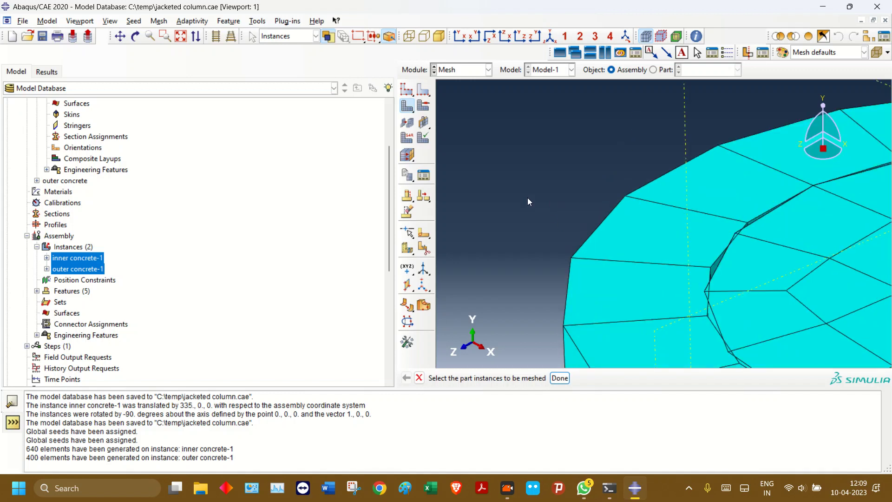
pyautogui.scroll(-1, 527, 199)
pyautogui.scroll(-1, 528, 202)
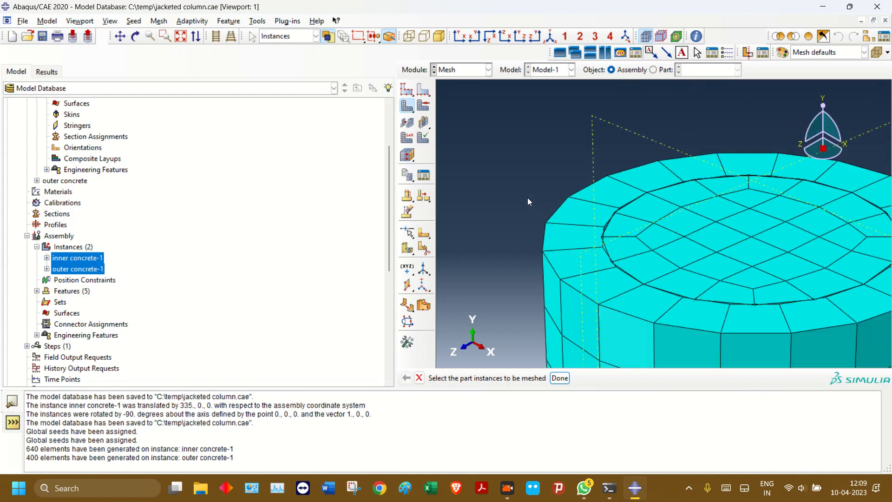
pyautogui.scroll(-8, 445, 110)
# Assign the Sweep technique with Hex elements to all cells of the column, deleting the meshes this invalidates
pyautogui.click(424, 105)
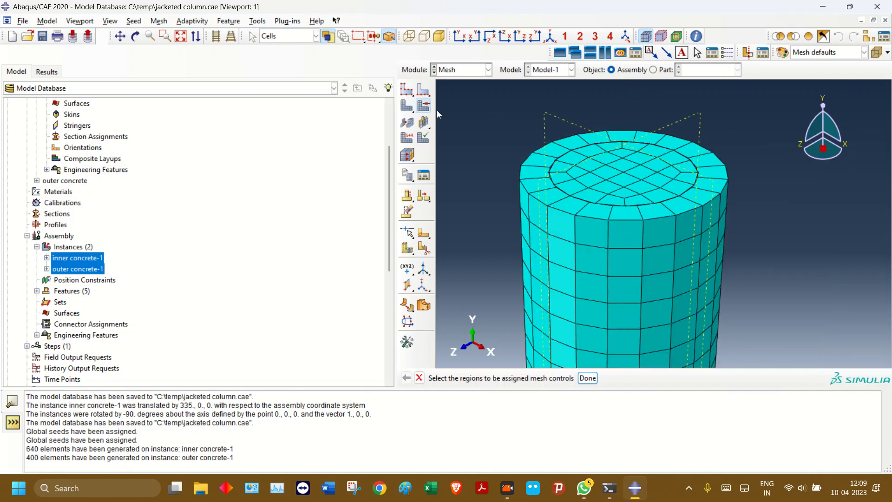
pyautogui.moveTo(454, 102); pyautogui.dragTo(658, 366)
pyautogui.click(588, 377)
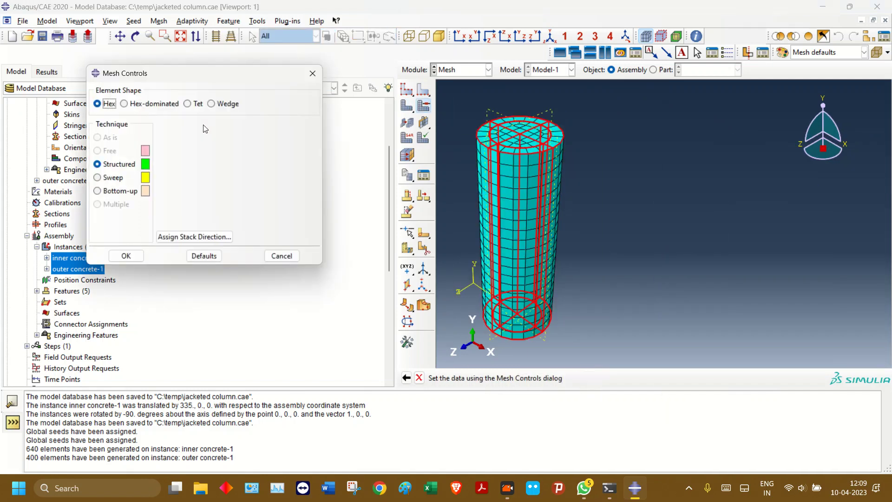
pyautogui.click(121, 178)
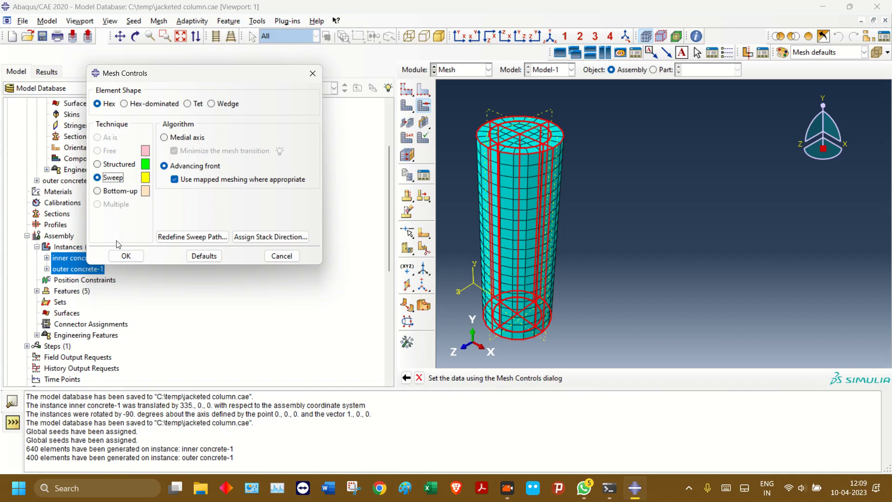
pyautogui.click(126, 256)
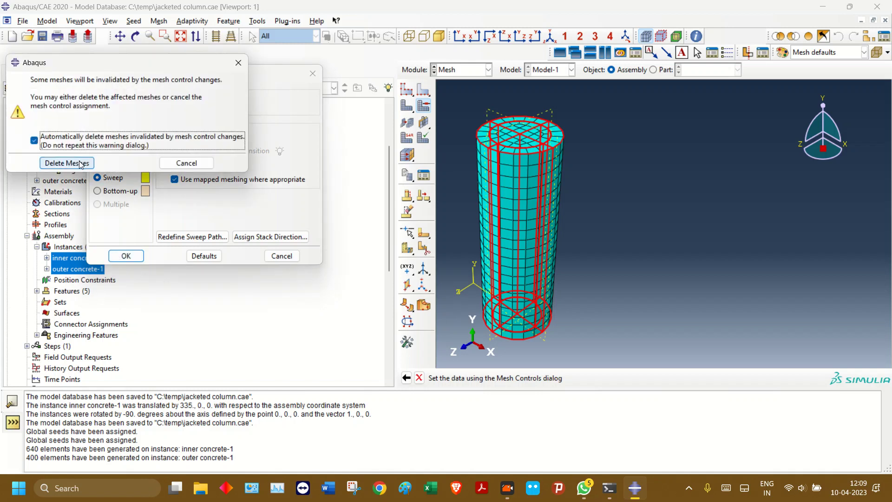
pyautogui.click(66, 162)
# Remesh both concrete instances with the sweep technique and inspect their interface at the column's upper end
pyautogui.click(404, 119)
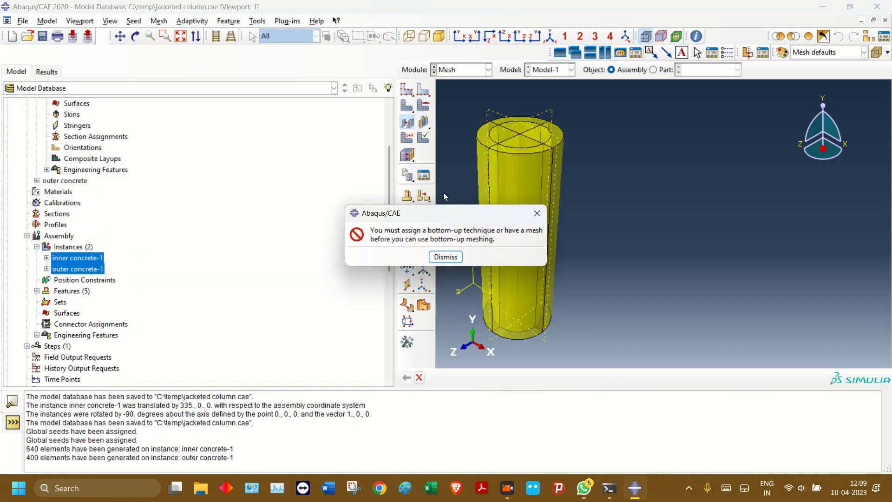
pyautogui.click(444, 257)
pyautogui.click(407, 106)
pyautogui.scroll(-3, 809, 194)
pyautogui.moveTo(599, 122); pyautogui.dragTo(805, 367)
pyautogui.middleClick(752, 208)
pyautogui.scroll(5, 752, 208)
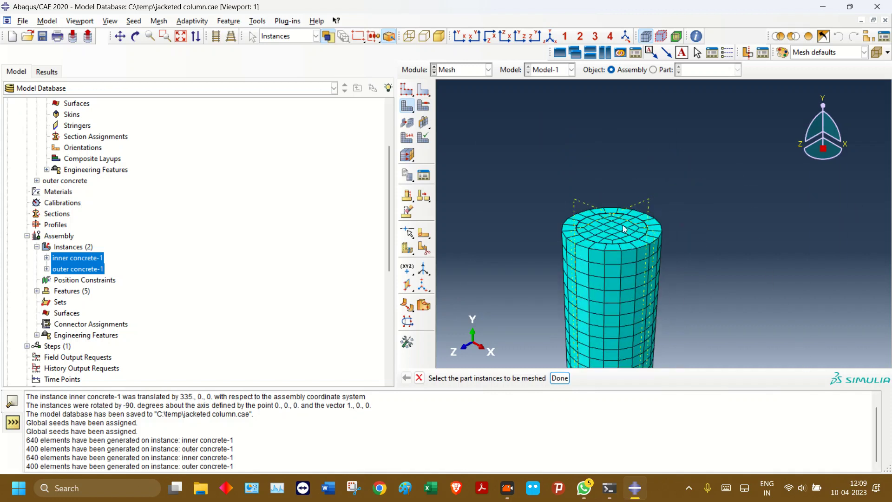
pyautogui.scroll(3, 553, 237)
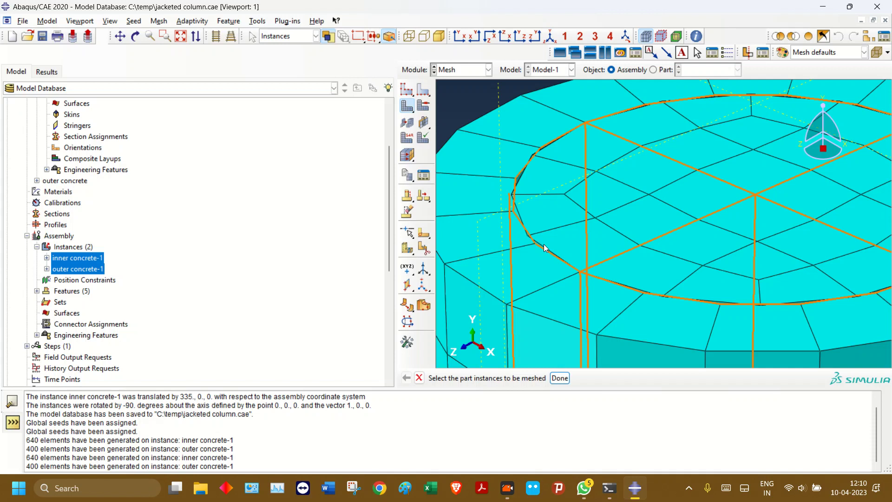
pyautogui.scroll(-5, 543, 244)
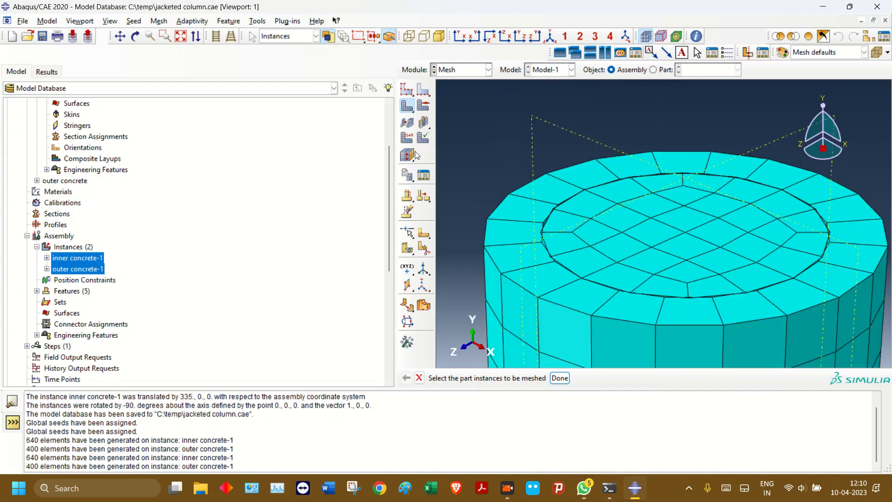
pyautogui.scroll(4, 484, 220)
pyautogui.scroll(-2, 457, 168)
# Change the sweep meshing algorithm to Medial axis for the selected cells of the inner and outer concrete
pyautogui.click(423, 105)
pyautogui.scroll(-3, 479, 136)
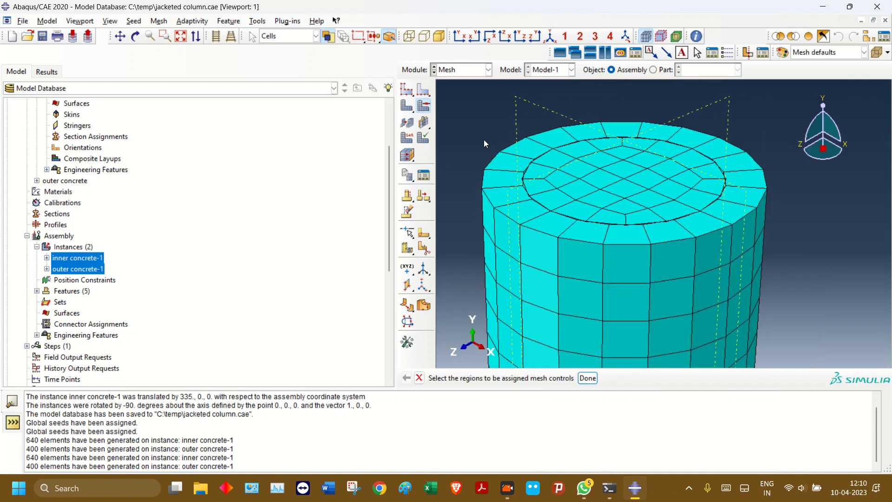
pyautogui.scroll(-1, 483, 140)
pyautogui.click(583, 302)
pyautogui.click(587, 378)
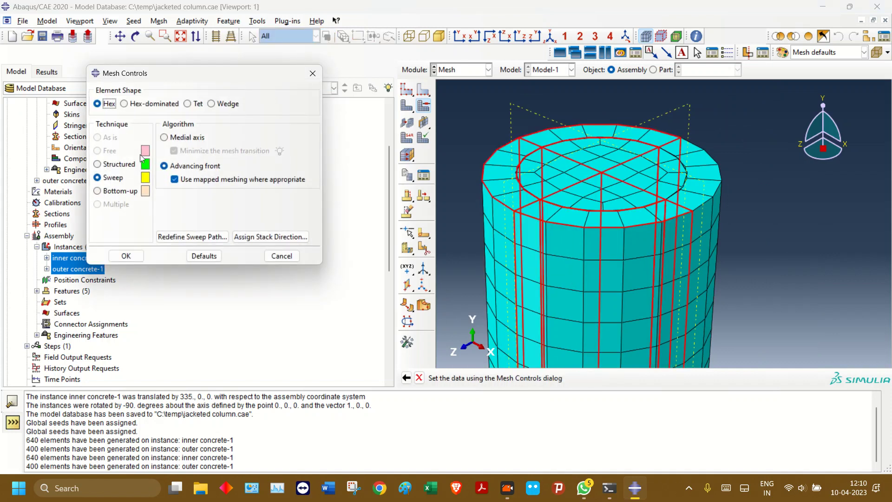
pyautogui.click(163, 141)
pyautogui.click(126, 256)
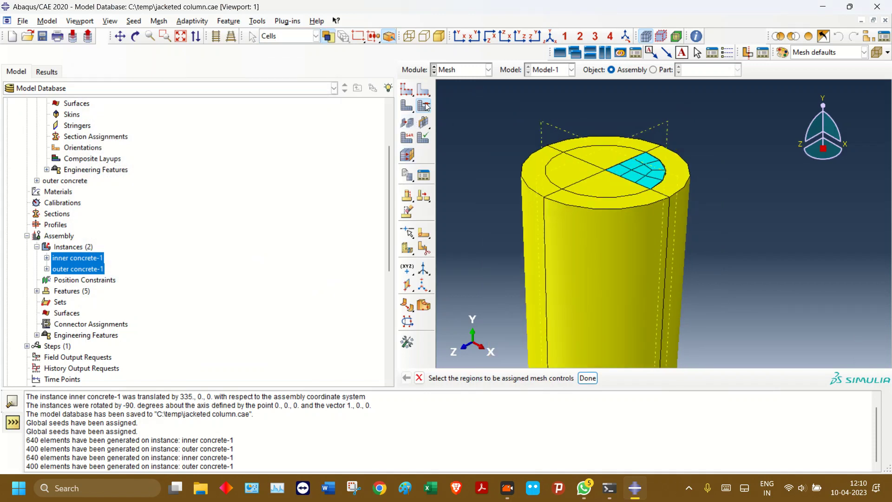
# Apply the Medial axis algorithm to all cells of both instances, including the still-meshed inner quarter
pyautogui.click(604, 279)
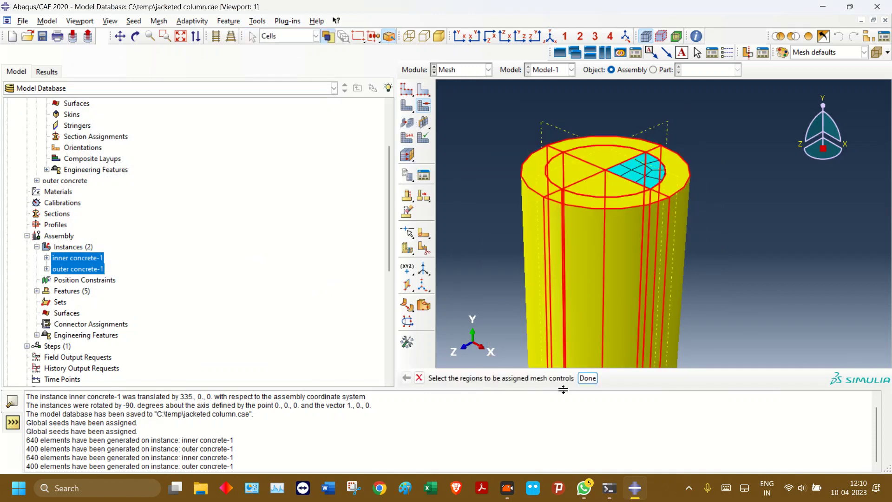
pyautogui.click(588, 378)
pyautogui.click(164, 137)
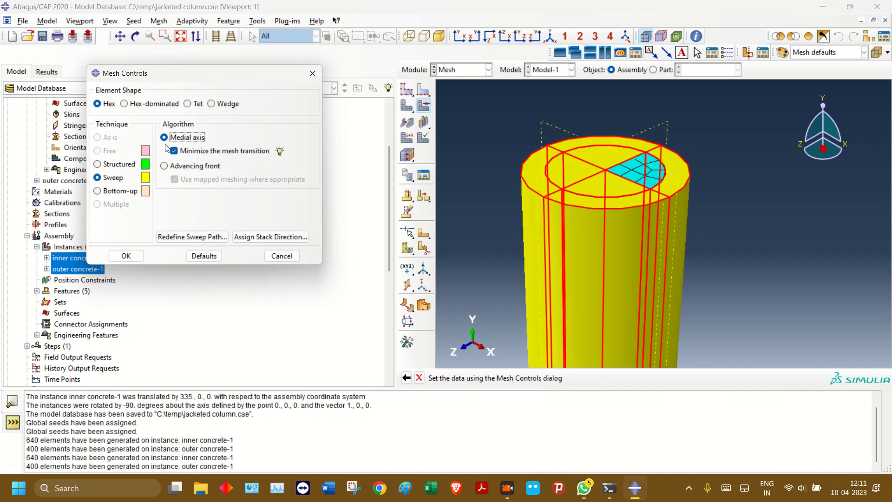
pyautogui.click(126, 256)
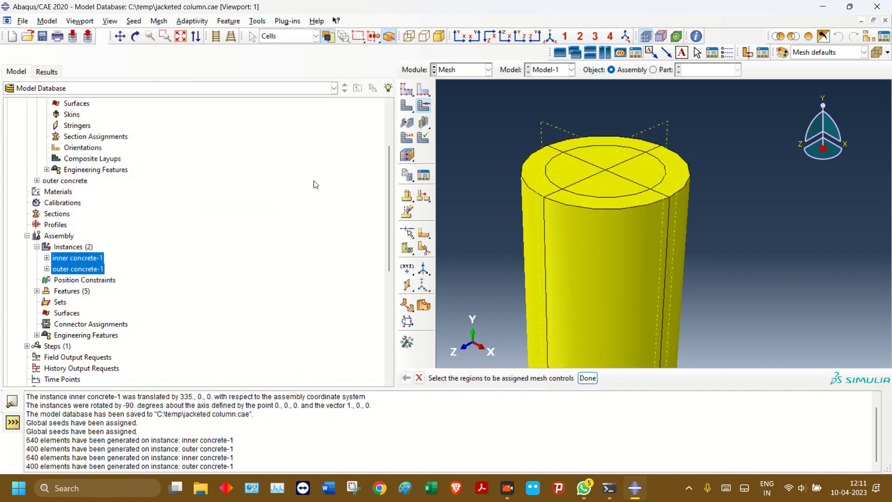
# Remesh the partitioned inner and outer concrete with the Medial axis setting and inspect their circular interface
pyautogui.click(407, 106)
pyautogui.click(559, 378)
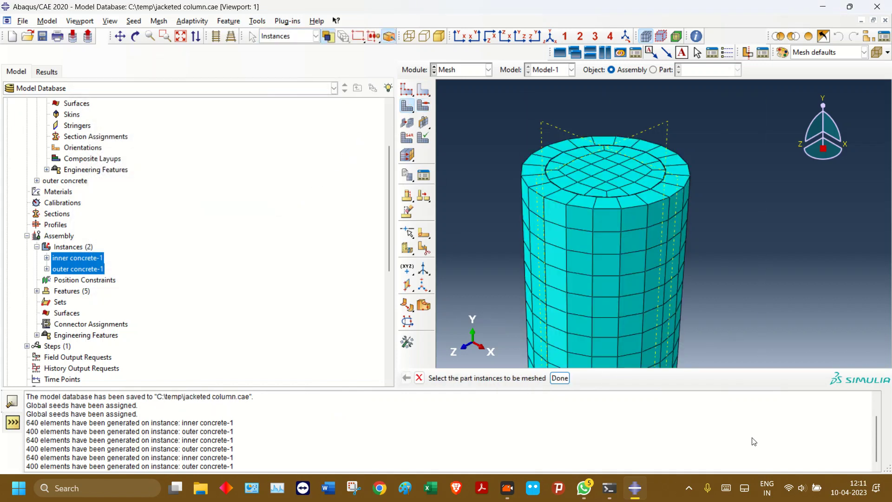
pyautogui.scroll(5, 656, 291)
pyautogui.scroll(4, 526, 142)
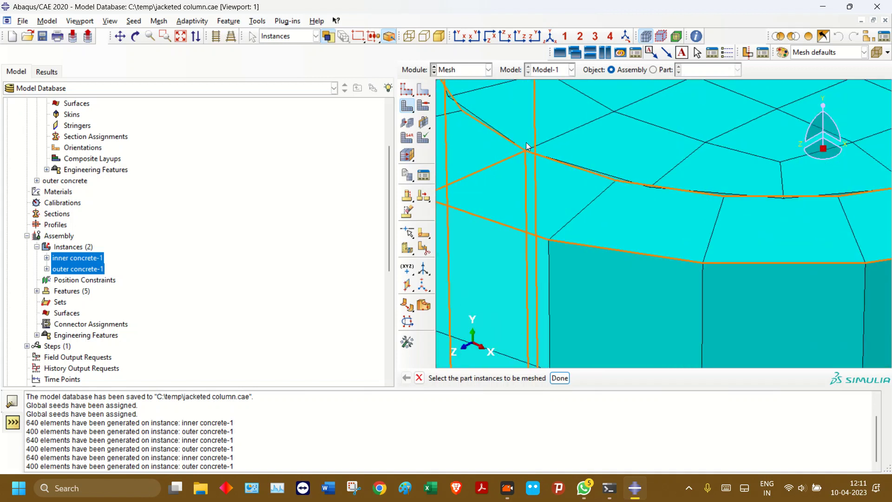
pyautogui.scroll(-3, 584, 172)
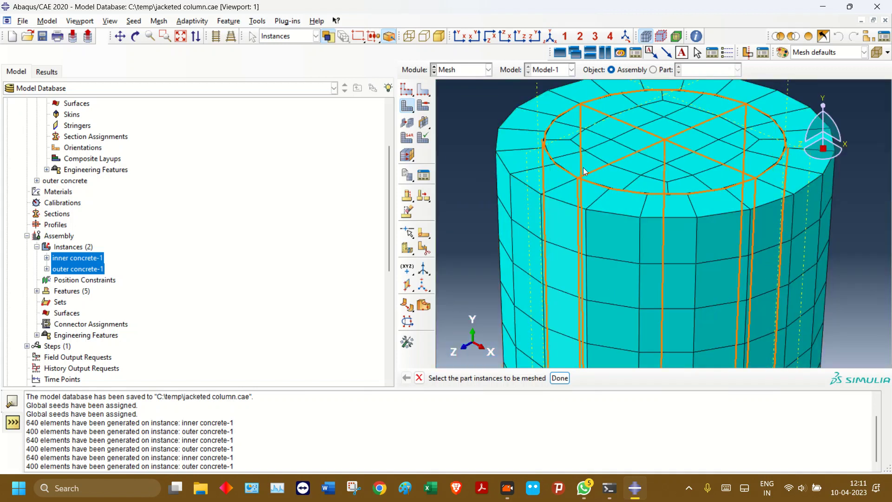
pyautogui.scroll(3, 516, 130)
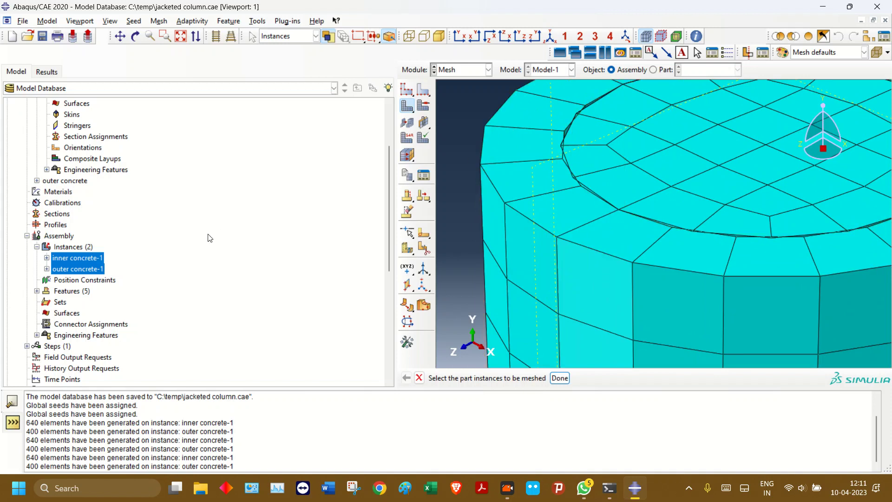
# Suppress the assembly features Partition cell-1, Datum plane-2 and Partition cell-2
pyautogui.press('Escape')
pyautogui.click(37, 291)
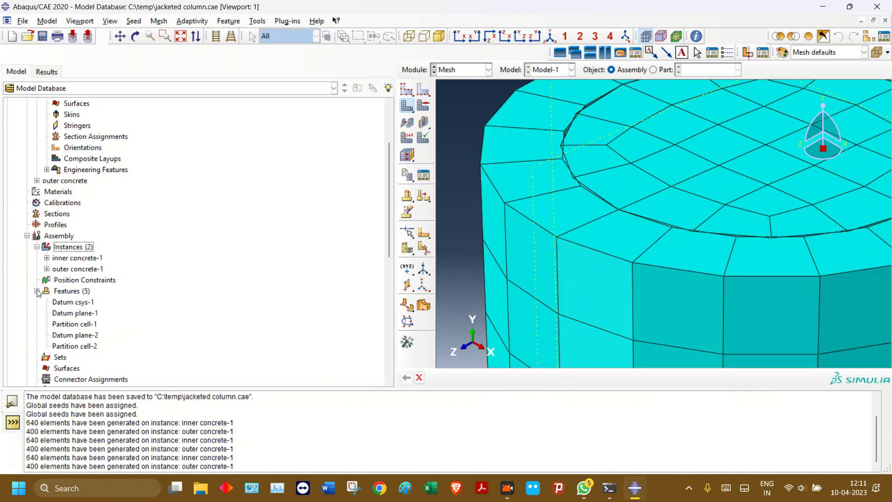
pyautogui.moveTo(70, 346); pyautogui.dragTo(68, 325)
pyautogui.rightClick(68, 326)
pyautogui.click(89, 369)
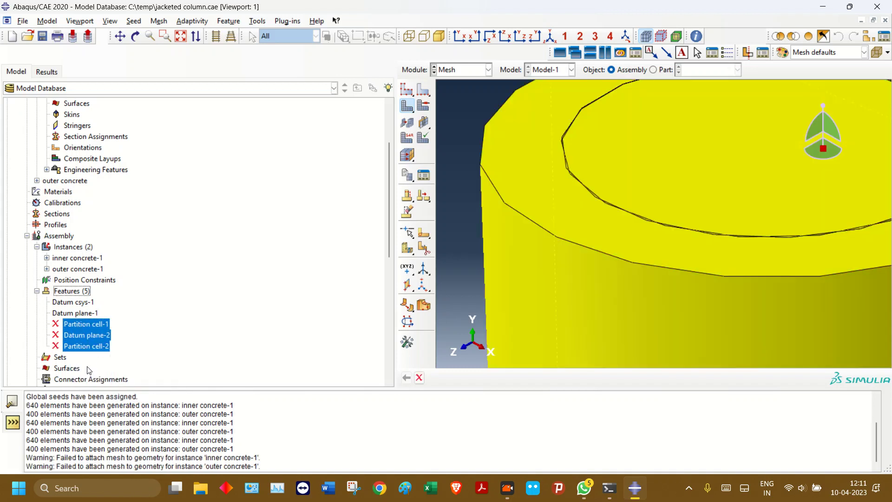
# Mesh the unpartitioned inner and outer concrete instances together and inspect the pattern at the column's upper end
pyautogui.scroll(-5, 595, 209)
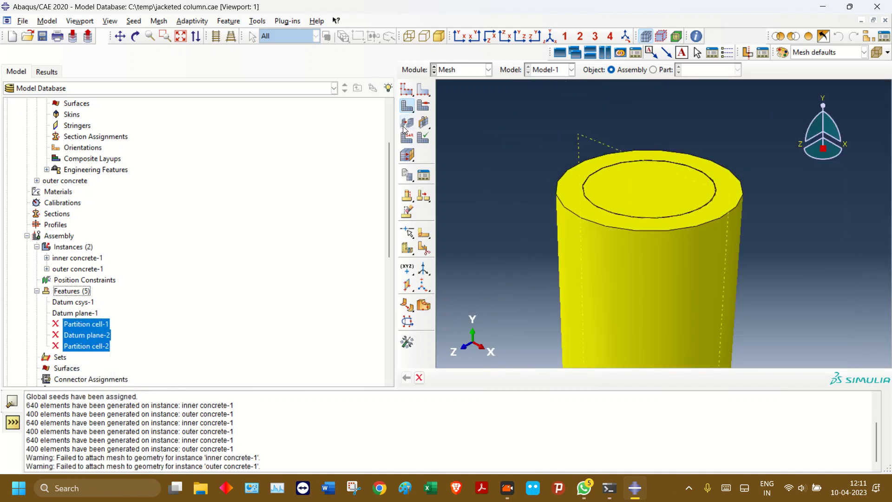
pyautogui.click(407, 106)
pyautogui.moveTo(464, 117); pyautogui.dragTo(692, 293)
pyautogui.middleClick(691, 290)
pyautogui.scroll(4, 589, 208)
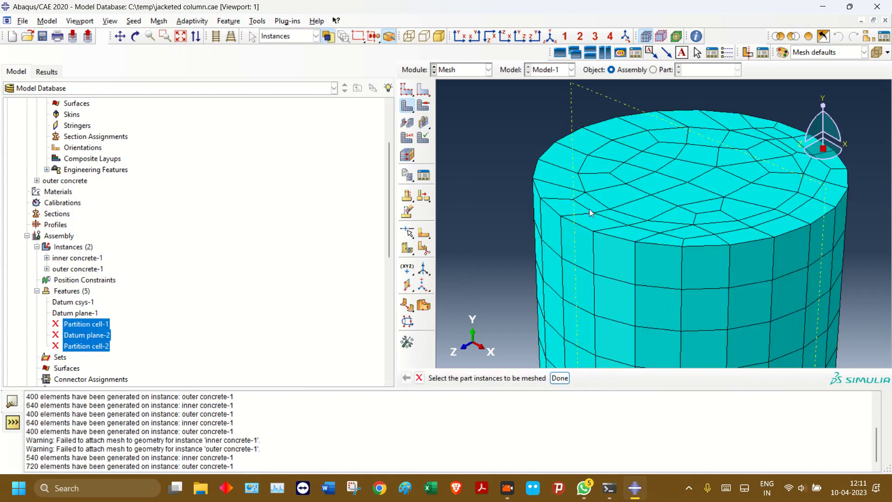
pyautogui.scroll(-1, 586, 207)
pyautogui.click(509, 126)
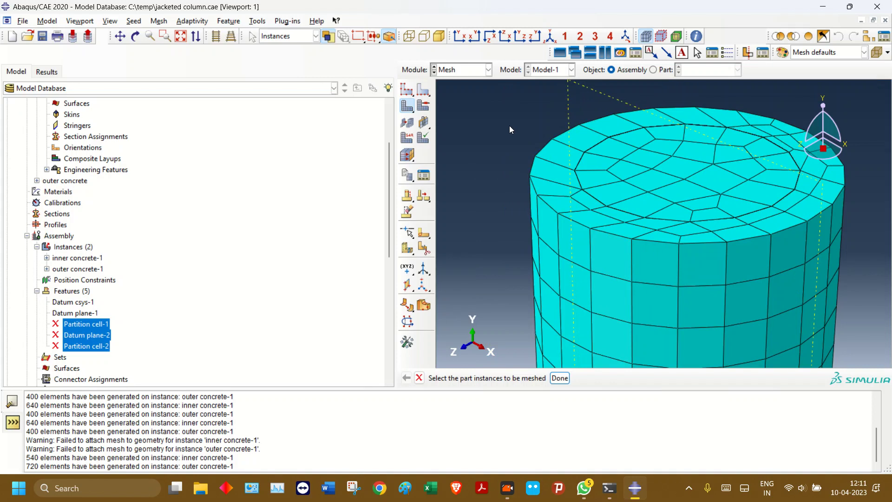
# Set the sweep algorithm to Medial axis for the unpartitioned cells of the inner and outer concrete
pyautogui.click(428, 106)
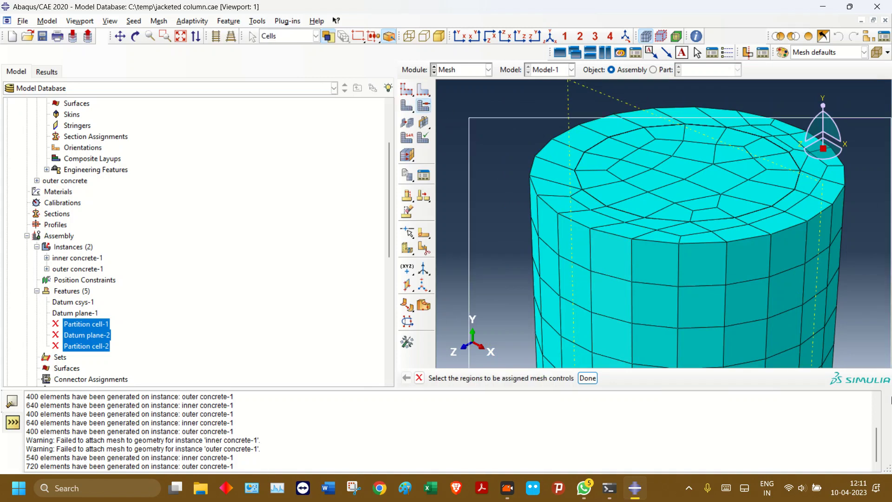
pyautogui.click(653, 342)
pyautogui.click(588, 378)
pyautogui.click(164, 137)
pyautogui.click(126, 256)
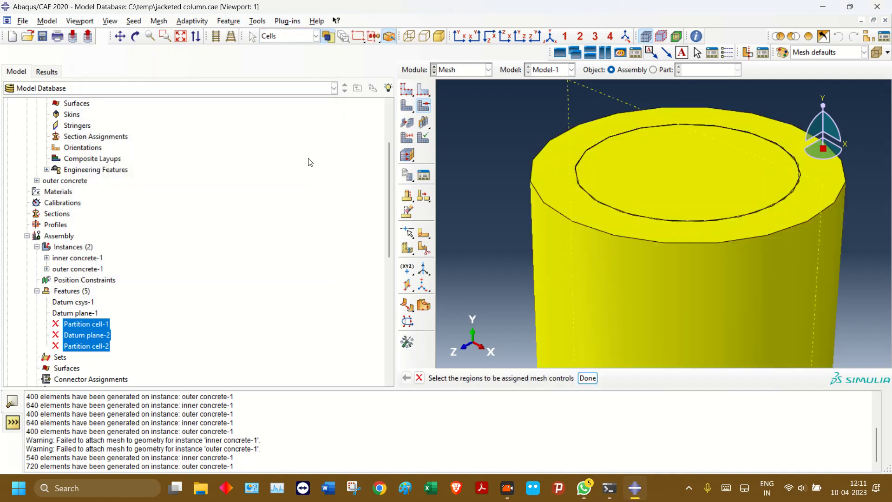
# Remesh both unpartitioned concrete instances and zoom in on the nodes along their shared circular interface
pyautogui.click(405, 106)
pyautogui.click(703, 358)
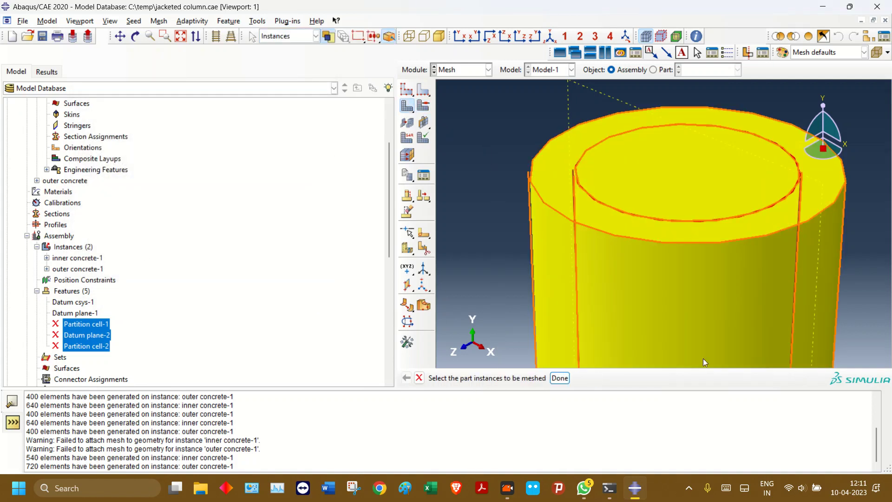
pyautogui.middleClick(623, 295)
pyautogui.scroll(3, 554, 182)
pyautogui.scroll(5, 553, 182)
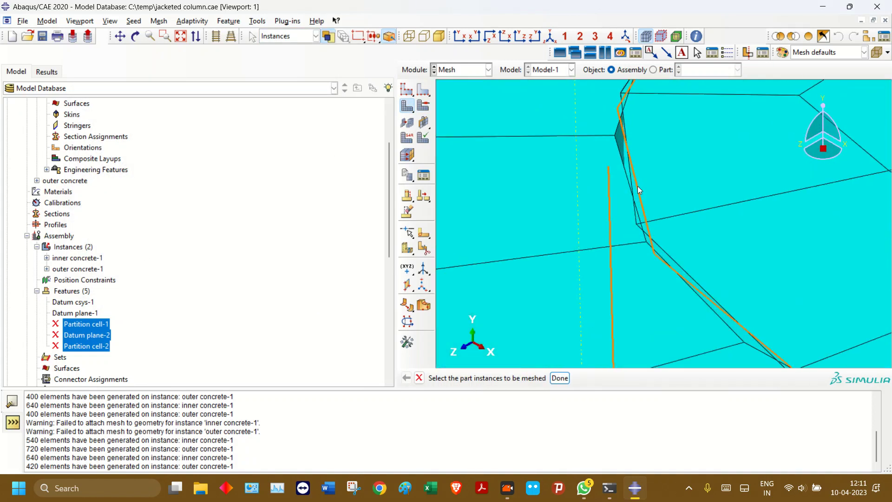
pyautogui.scroll(-5, 636, 203)
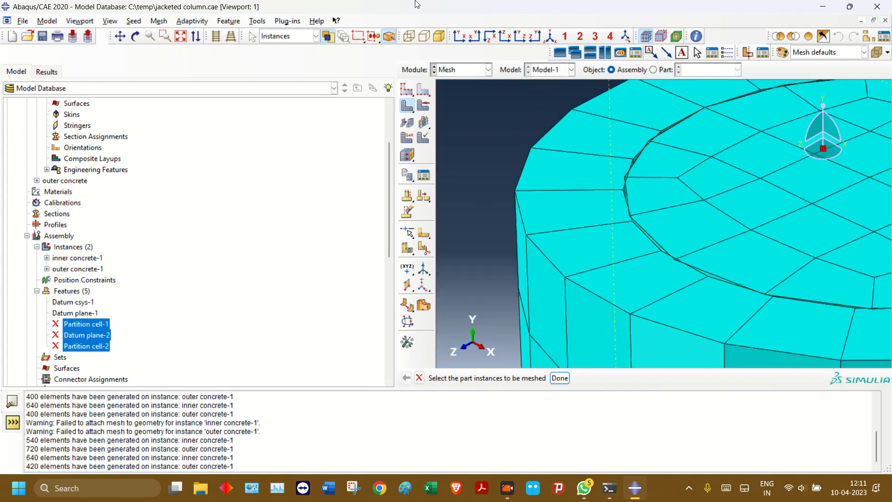
# Open the section sketch of the inner concrete part for editing, viewed in the XY plane
pyautogui.click(457, 70)
pyautogui.click(453, 81)
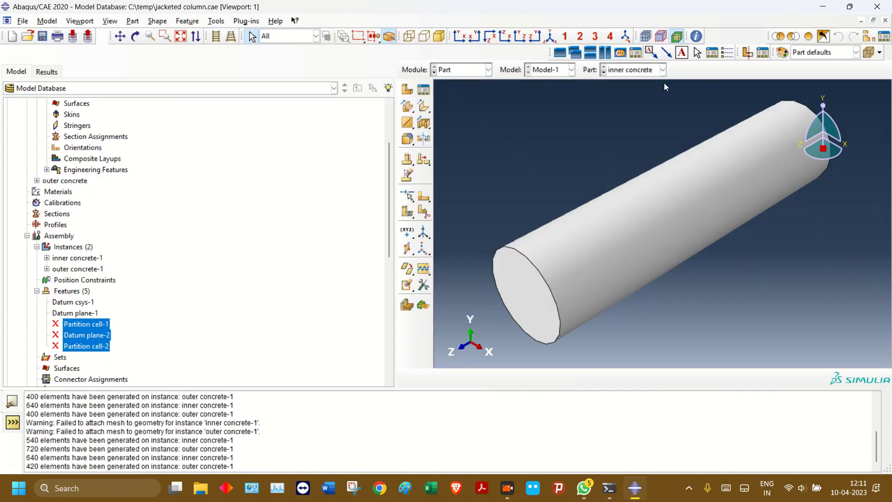
pyautogui.click(460, 36)
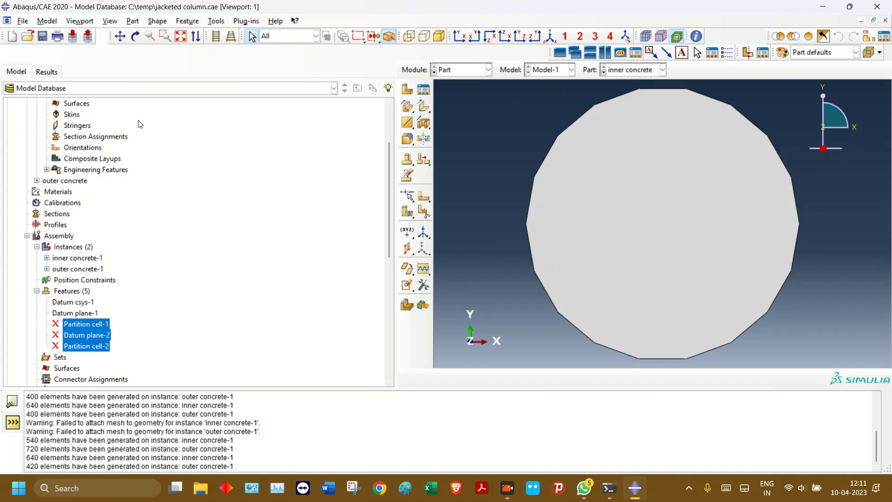
pyautogui.scroll(3, 139, 125)
pyautogui.doubleClick(72, 170)
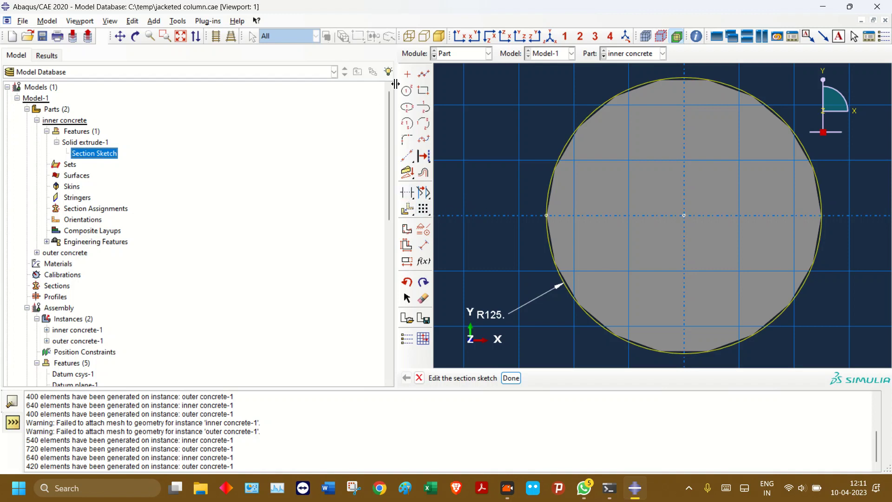
# Check the inner circle's perimeter point against a temporary horizontal construction line through its centre, and discard the sketch edits
pyautogui.moveTo(407, 156); pyautogui.dragTo(448, 161)
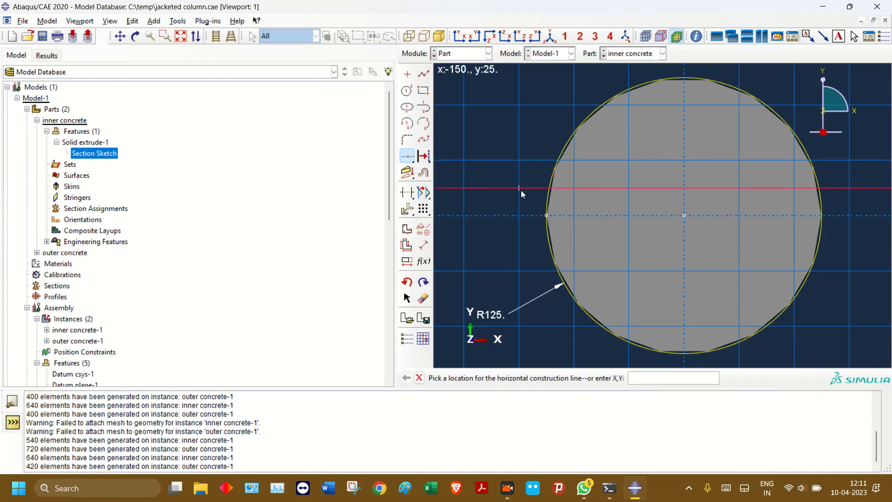
pyautogui.click(683, 215)
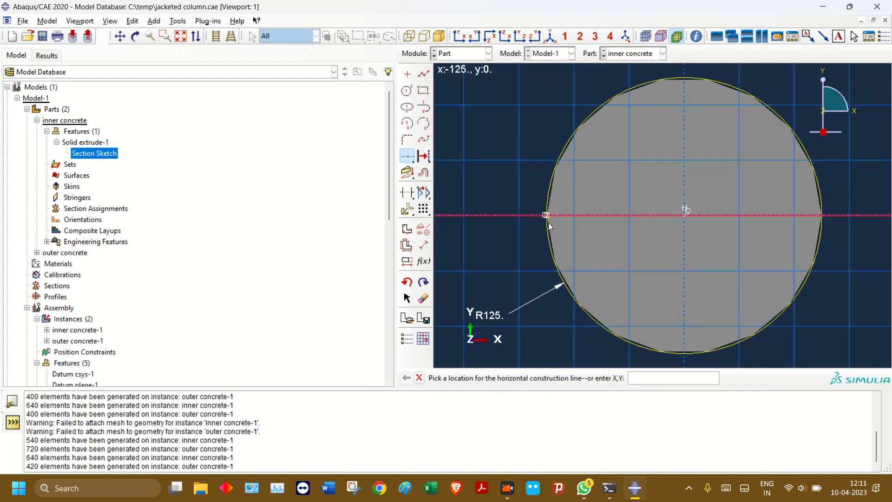
pyautogui.scroll(5, 557, 219)
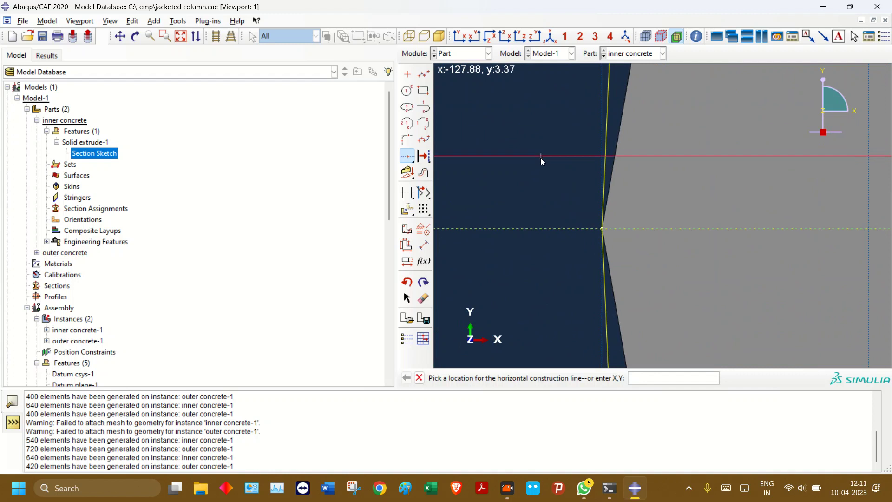
pyautogui.click(420, 378)
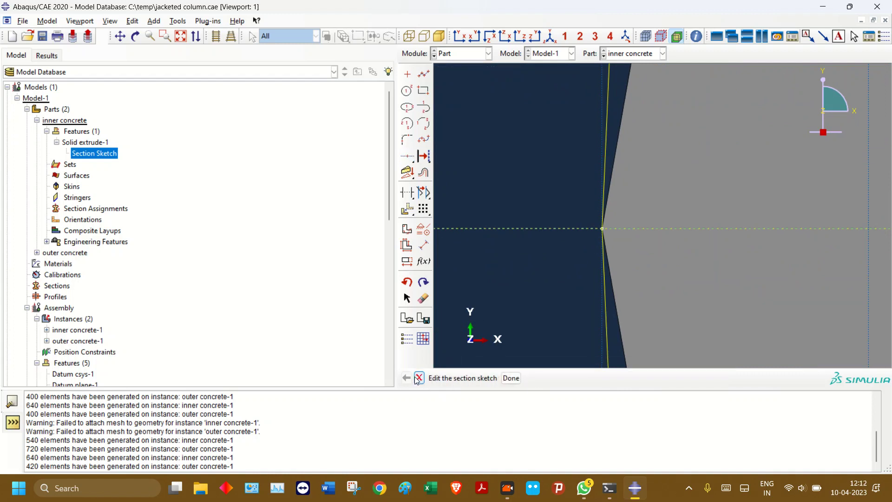
pyautogui.click(419, 378)
pyautogui.click(404, 266)
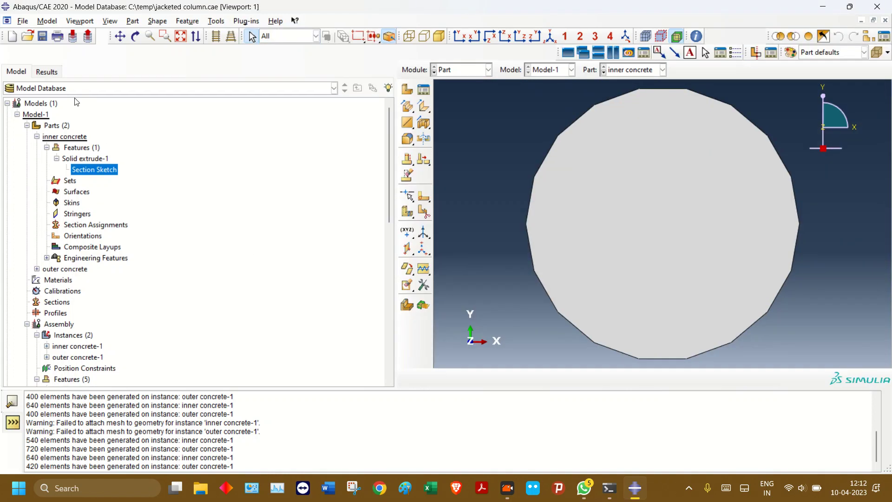
# Open the section sketch of the outer concrete part for editing
pyautogui.click(36, 136)
pyautogui.click(37, 148)
pyautogui.click(87, 181)
pyautogui.doubleClick(87, 182)
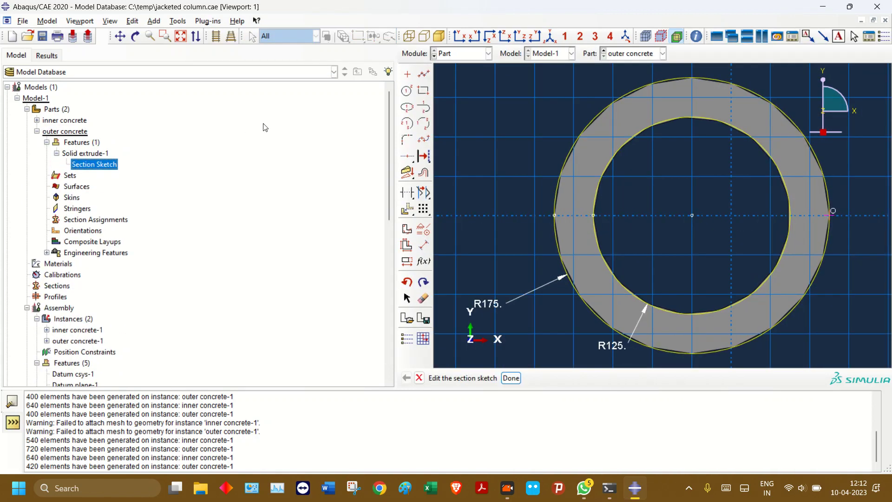
# Check both perimeter points of the outer concrete ring against a temporary horizontal construction line, and discard the sketch edits
pyautogui.click(407, 156)
pyautogui.click(589, 216)
pyautogui.scroll(5, 539, 219)
pyautogui.scroll(-4, 555, 251)
pyautogui.scroll(2, 722, 177)
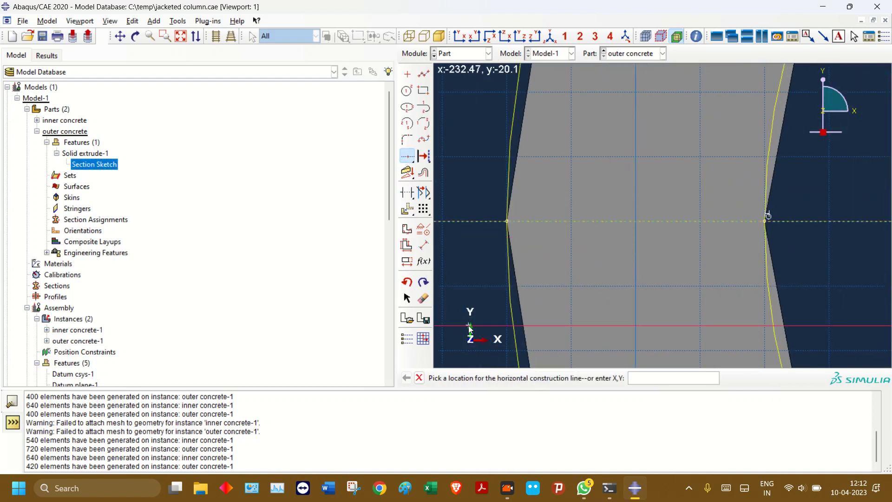
pyautogui.press('Escape')
pyautogui.press('Escape')
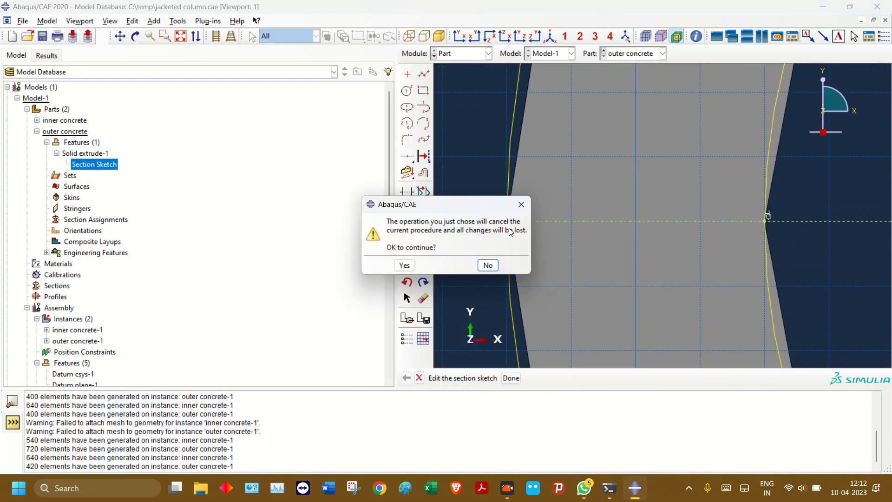
pyautogui.click(405, 264)
# Save the model database and return to the assembly in the Mesh module
pyautogui.click(42, 36)
pyautogui.click(36, 148)
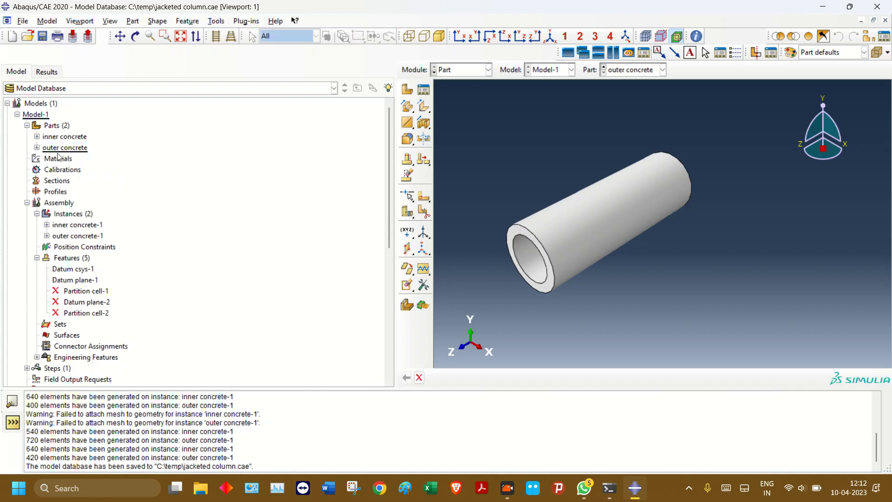
pyautogui.click(463, 75)
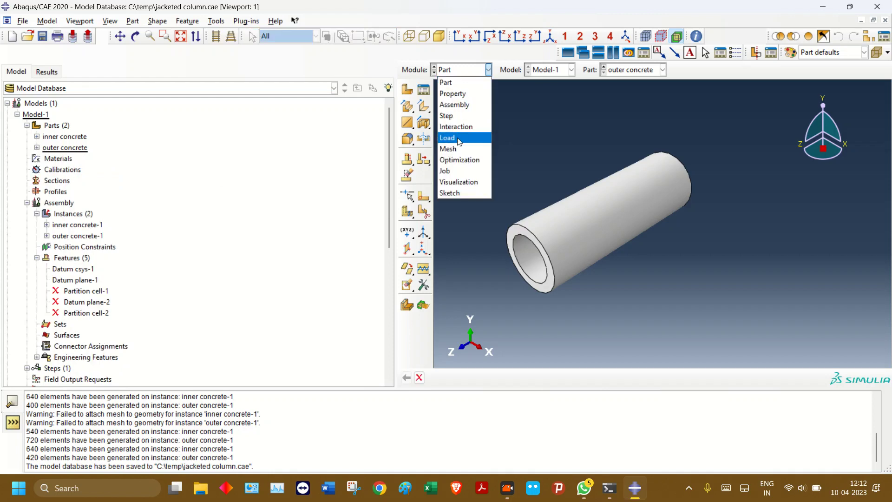
pyautogui.click(461, 159)
pyautogui.click(454, 71)
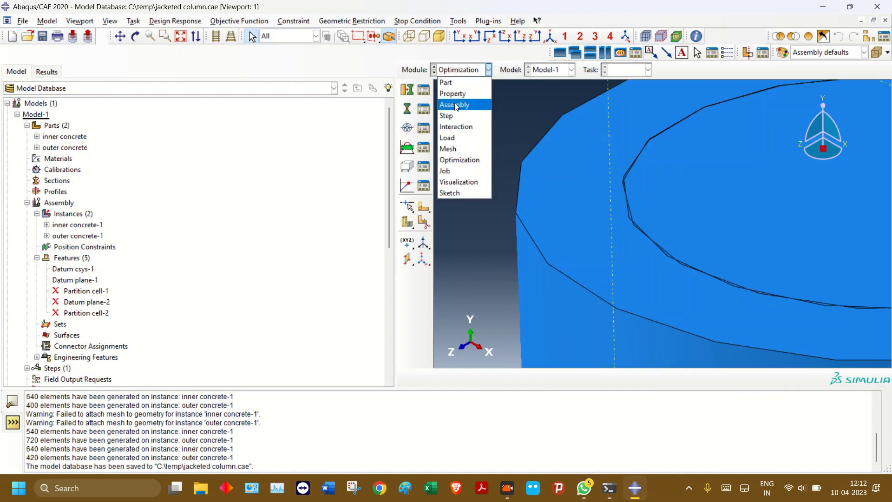
pyautogui.click(460, 148)
# Examine how the inner and outer meshes line up at the unpartitioned interface and along the whole column
pyautogui.scroll(5, 515, 158)
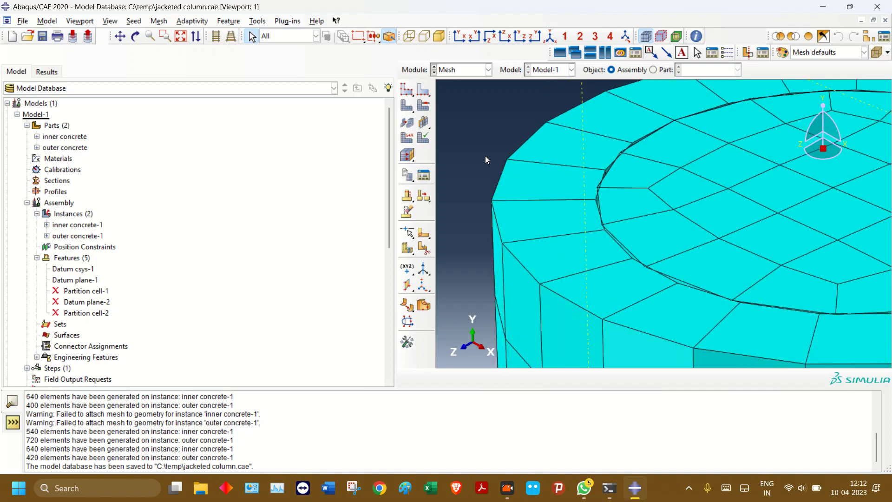
pyautogui.scroll(2, 486, 160)
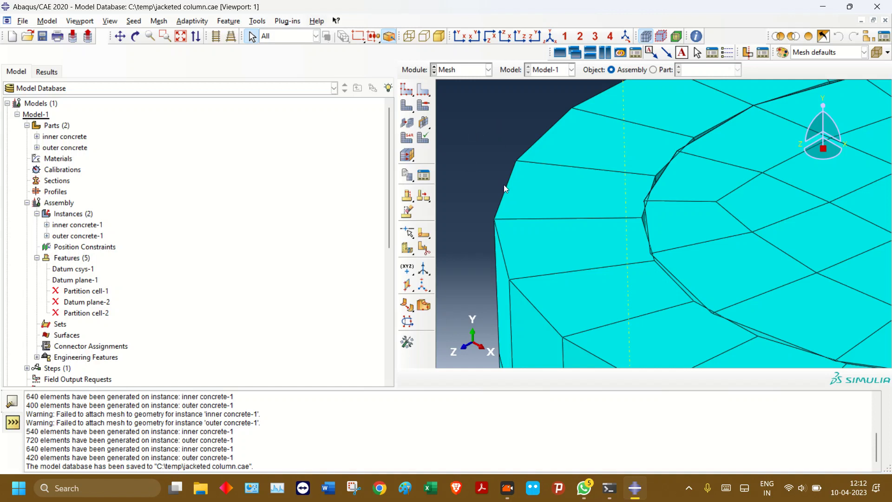
pyautogui.scroll(-3, 504, 185)
pyautogui.scroll(-2, 480, 154)
pyautogui.scroll(-1, 480, 154)
pyautogui.scroll(-3, 454, 206)
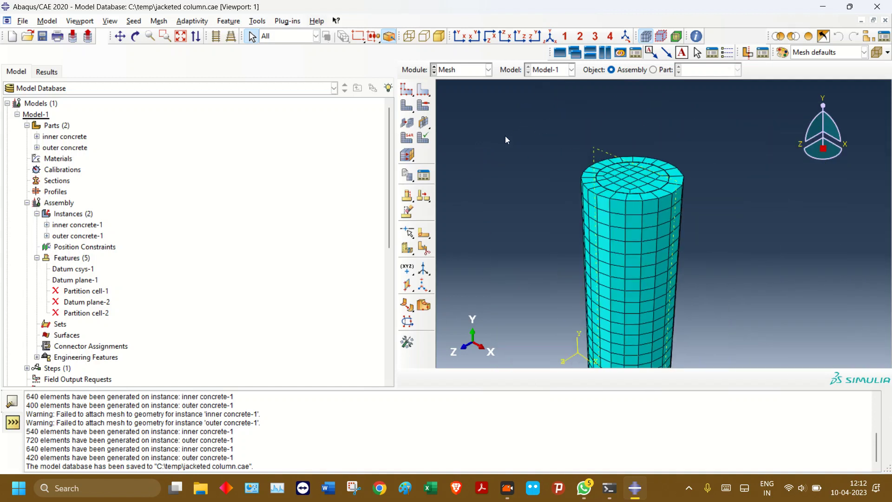
pyautogui.scroll(1, 500, 179)
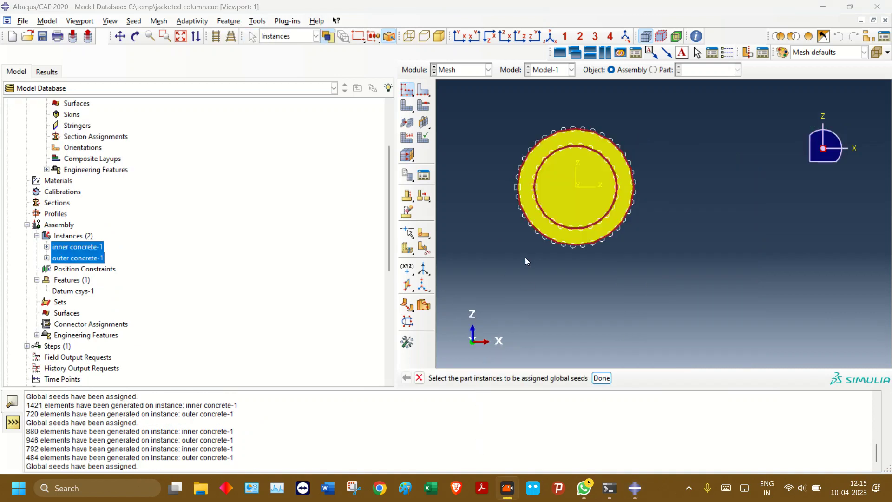
# Seed both concrete instances with an approximate global size of 20, mesh them, and examine the mesh match on the end face
pyautogui.click(601, 378)
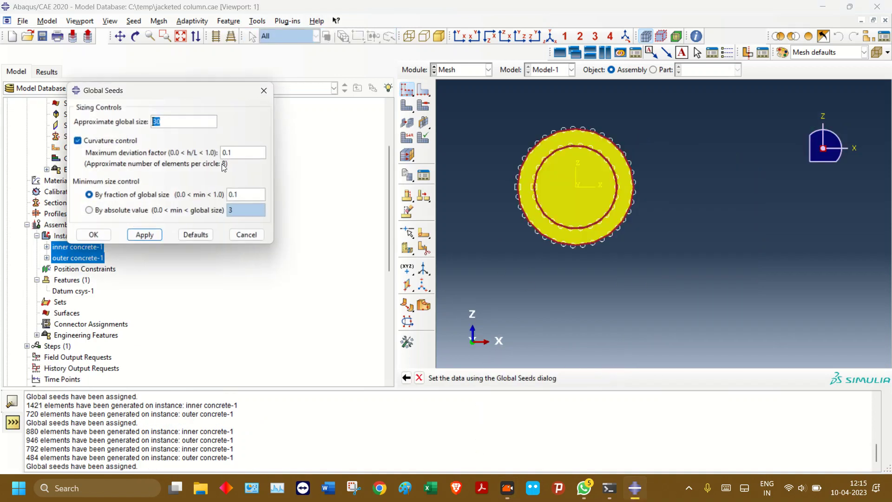
pyautogui.write('20')
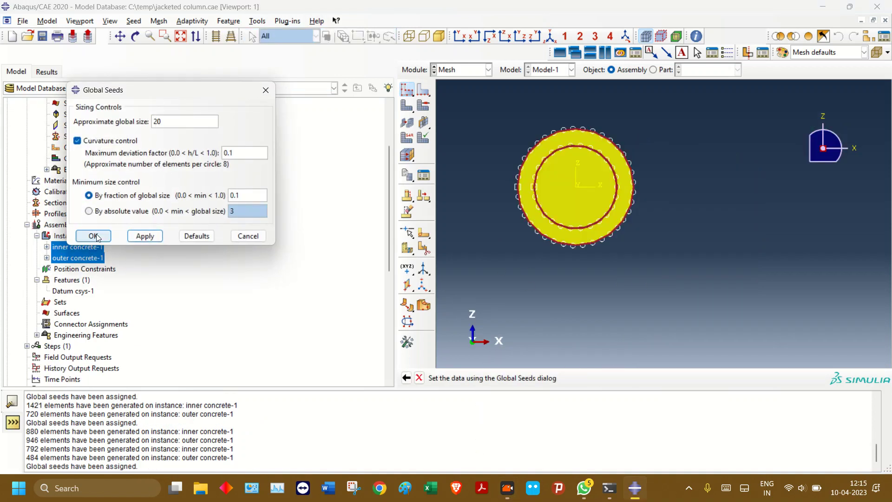
pyautogui.click(93, 236)
pyautogui.click(406, 104)
pyautogui.middleClick(535, 223)
pyautogui.scroll(5, 520, 171)
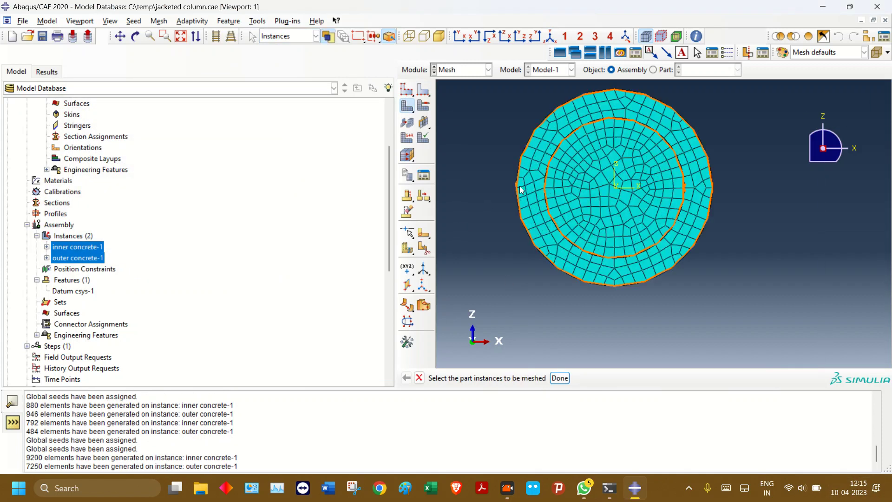
pyautogui.scroll(8, 480, 184)
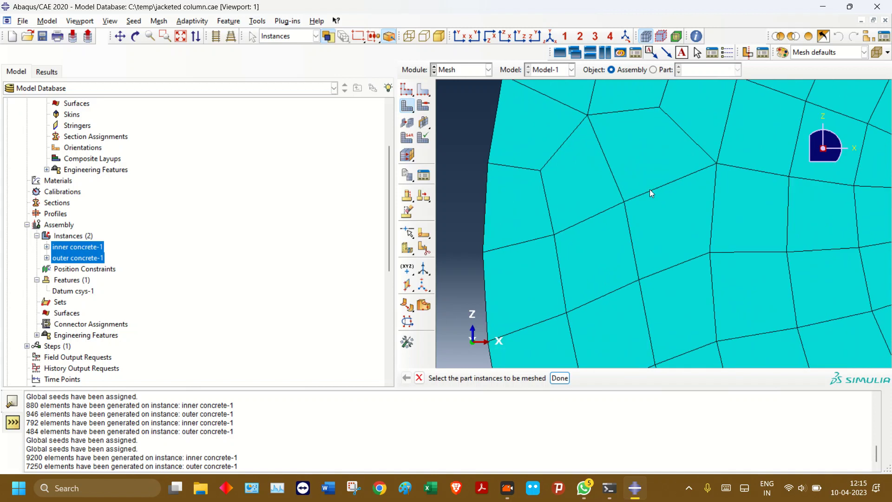
pyautogui.scroll(-5, 736, 261)
# Reseed both concrete instances with an approximate global size of 25, mesh them, and check the mesh match at the interface
pyautogui.click(406, 90)
pyautogui.scroll(-5, 495, 174)
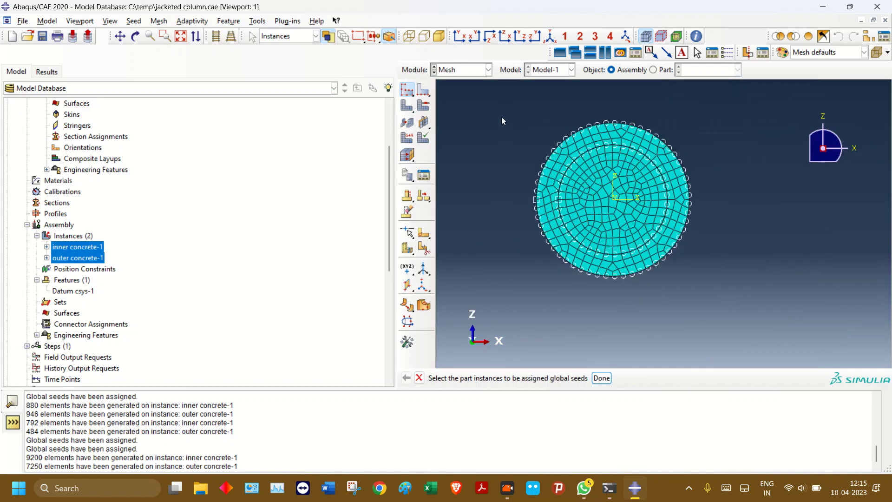
pyautogui.click(602, 377)
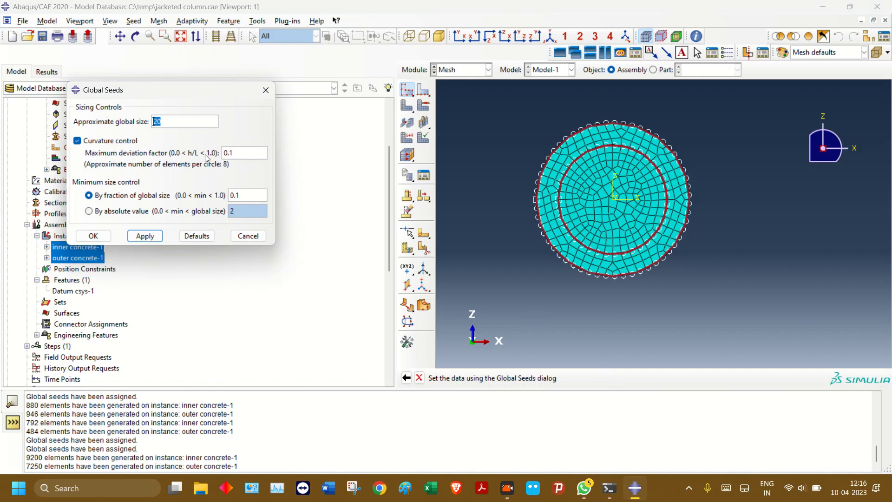
pyautogui.write('25')
pyautogui.click(95, 235)
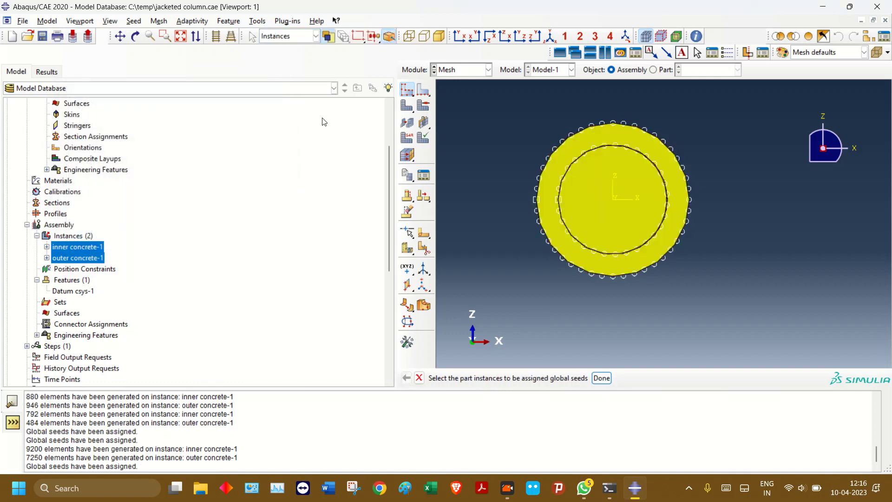
pyautogui.click(406, 105)
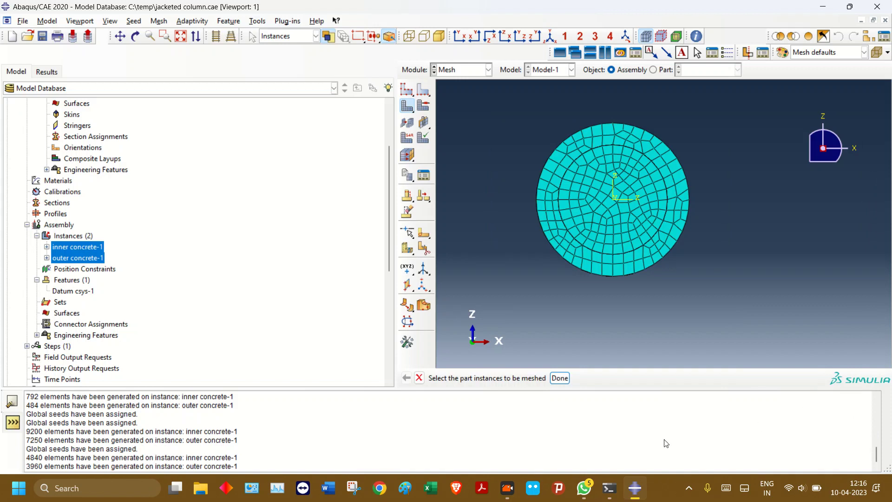
pyautogui.scroll(10, 533, 171)
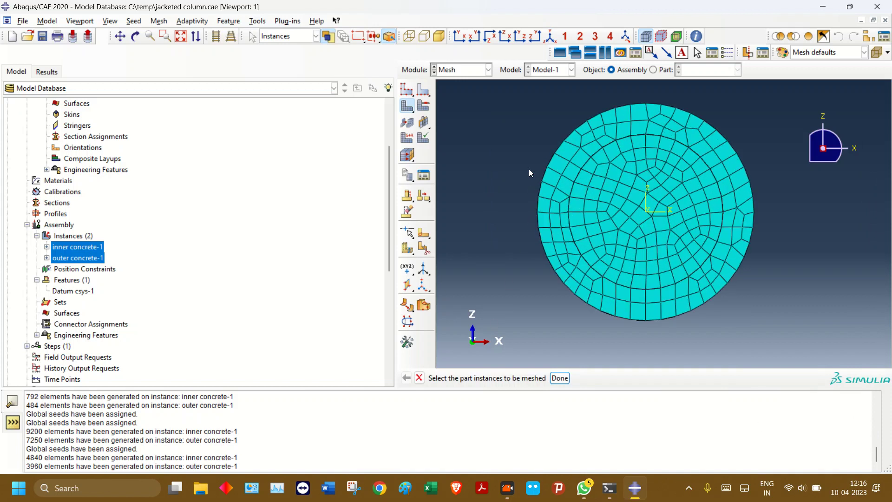
pyautogui.scroll(-6, 530, 184)
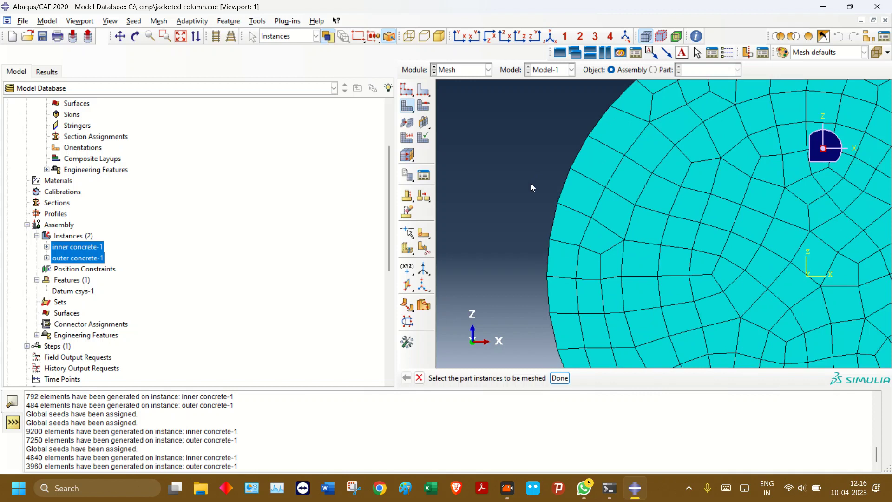
pyautogui.scroll(6, 626, 127)
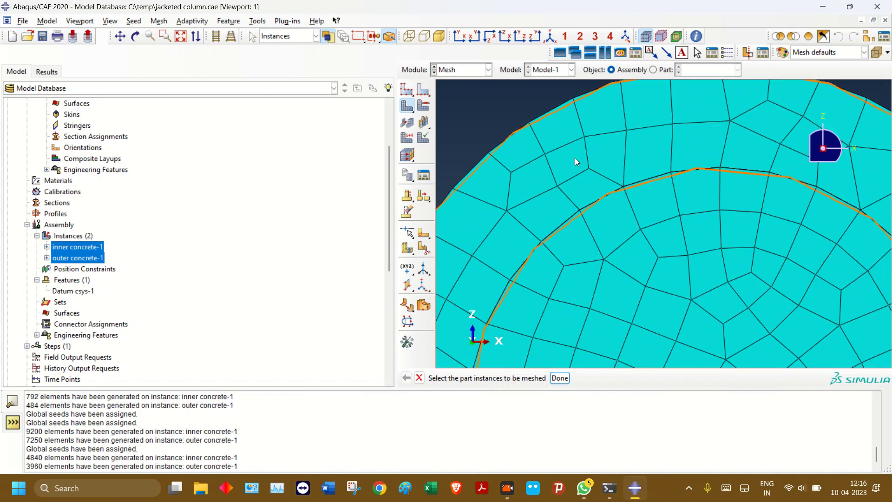
pyautogui.scroll(-6, 576, 162)
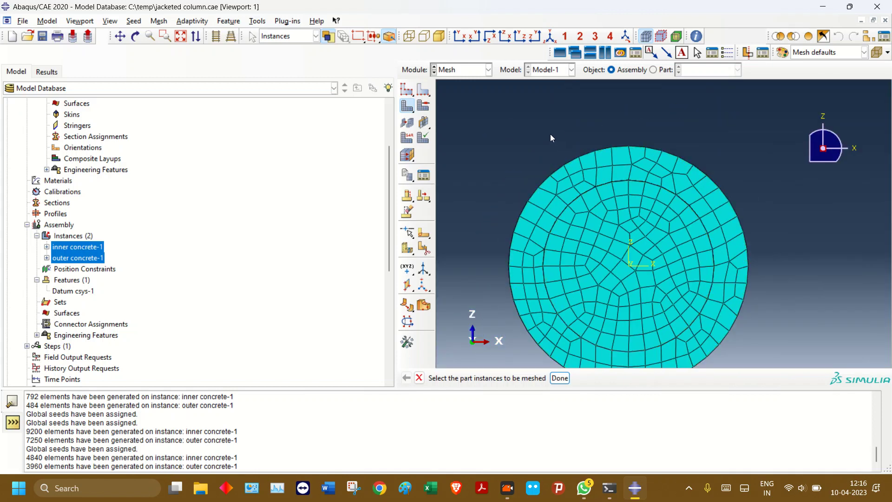
pyautogui.scroll(-3, 559, 137)
pyautogui.click(556, 38)
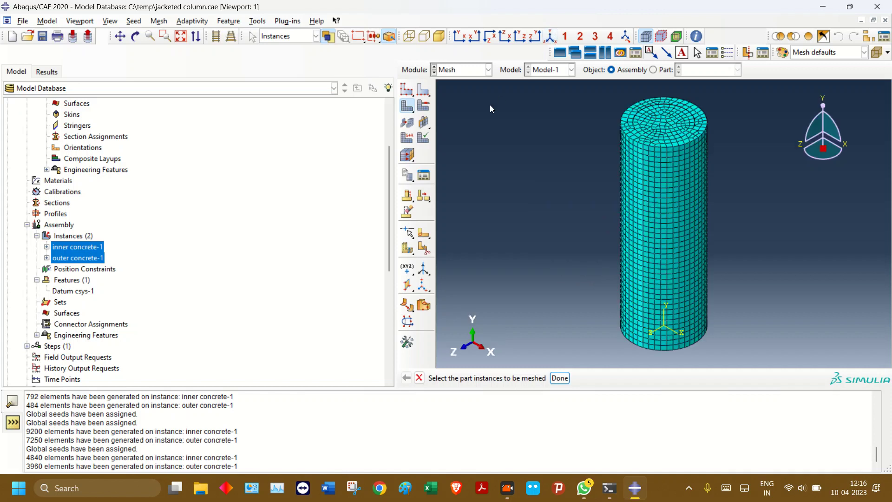
# In the Part module, start a 3D deformable wire part named "outer rf"
pyautogui.click(460, 70)
pyautogui.click(446, 82)
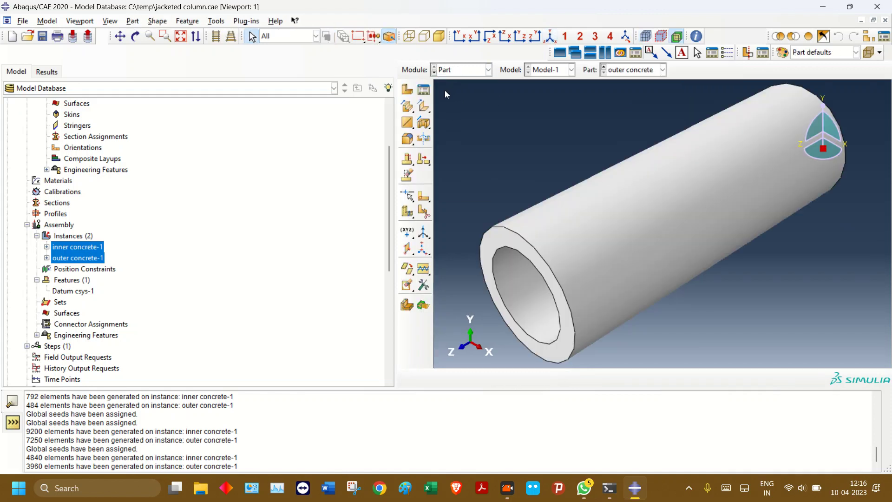
pyautogui.click(408, 91)
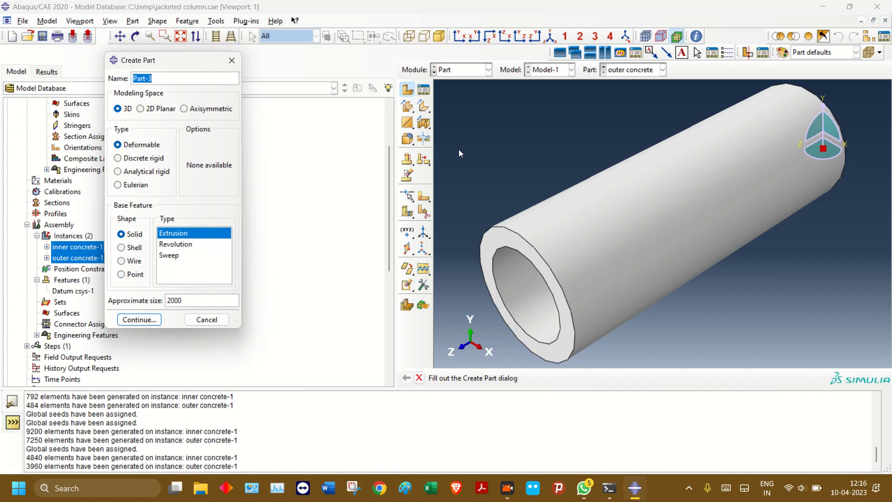
pyautogui.write('outer rf')
pyautogui.click(121, 261)
pyautogui.click(139, 320)
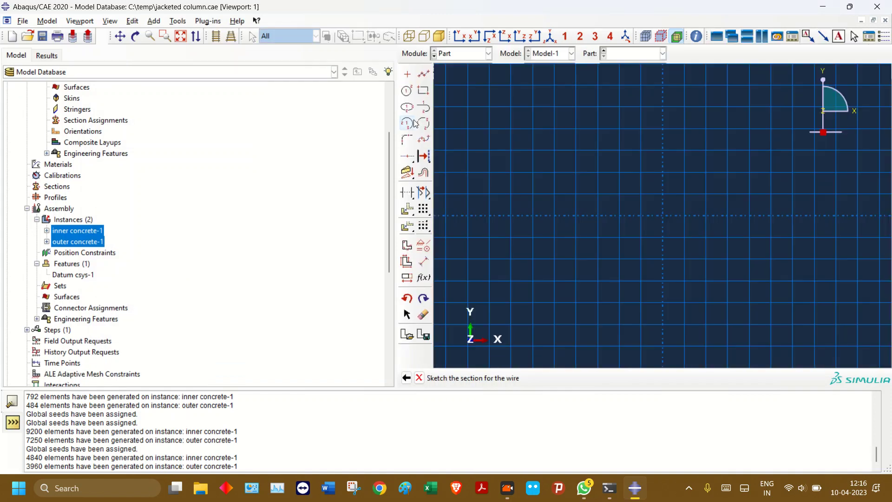
# Sketch a vertical line along the central construction axis, running from above the origin to below it
pyautogui.click(423, 74)
pyautogui.click(663, 112)
pyautogui.click(663, 270)
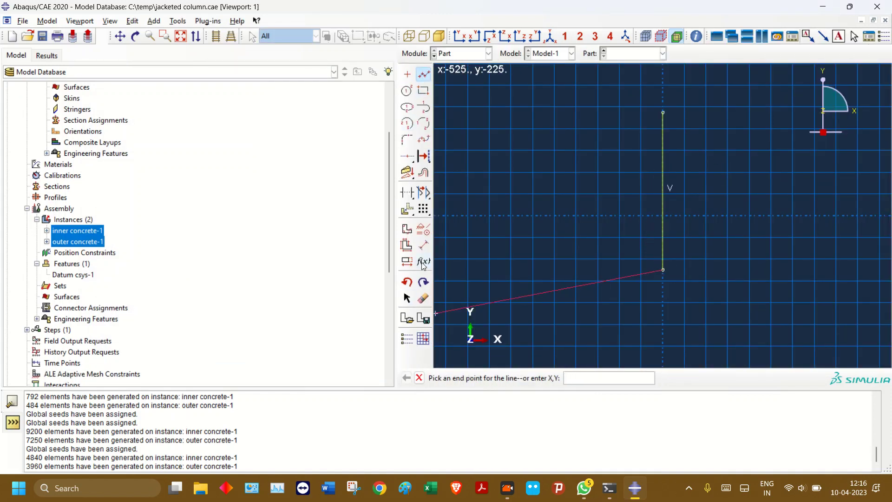
pyautogui.click(423, 246)
pyautogui.click(663, 204)
pyautogui.click(626, 204)
pyautogui.write('1')
pyautogui.press('Return')
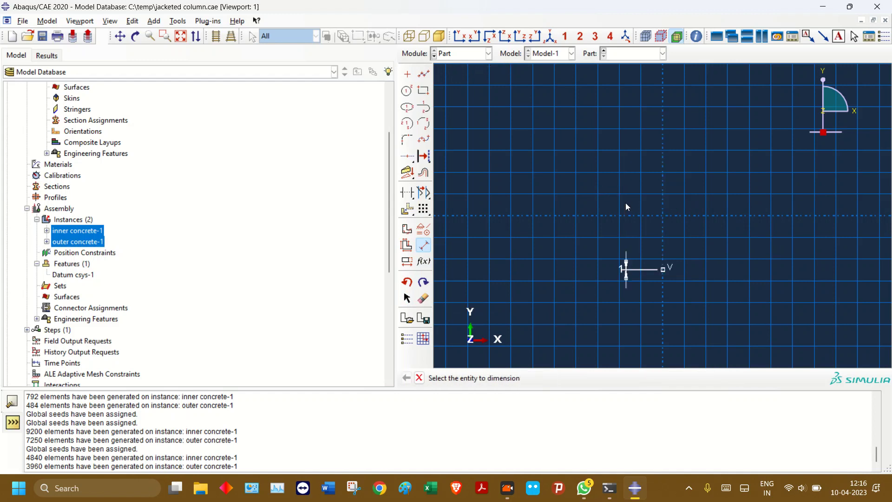
pyautogui.hotkey('ctrl', 'z')
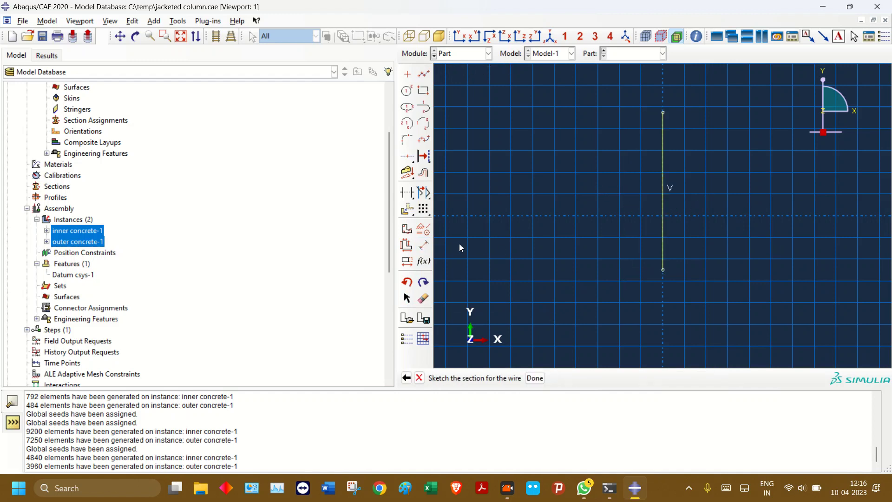
# Dimension the vertical line's length as 1000 and finish the wire sketch
pyautogui.click(407, 261)
pyautogui.click(423, 245)
pyautogui.click(664, 190)
pyautogui.click(578, 209)
pyautogui.write('1000')
pyautogui.press('Return')
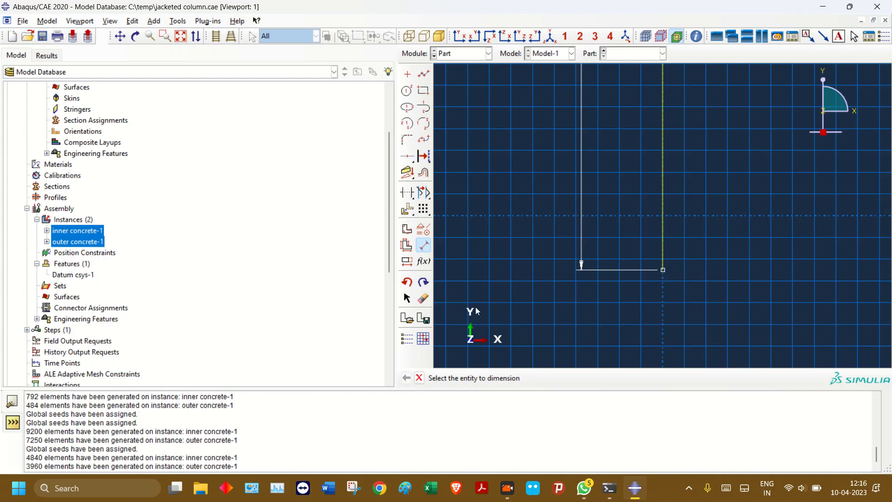
pyautogui.click(418, 377)
pyautogui.click(535, 377)
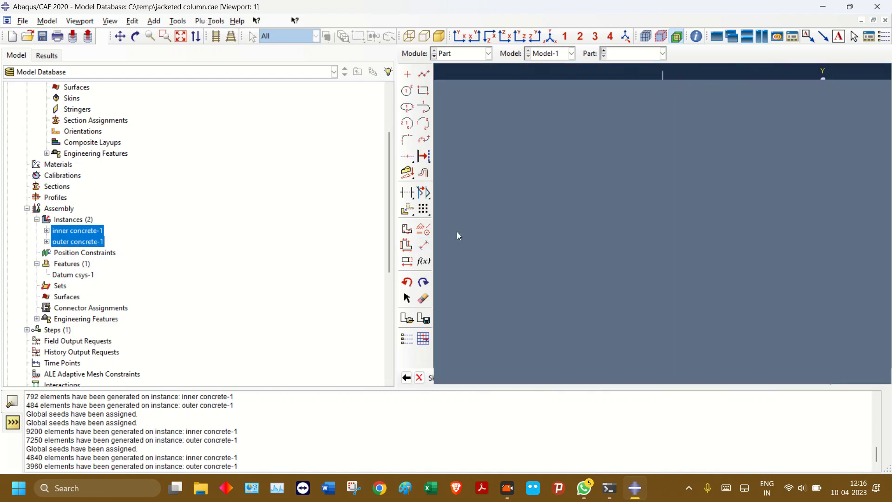
# Copy the outer rf part to a new part named "inner rf"
pyautogui.scroll(3, 35, 188)
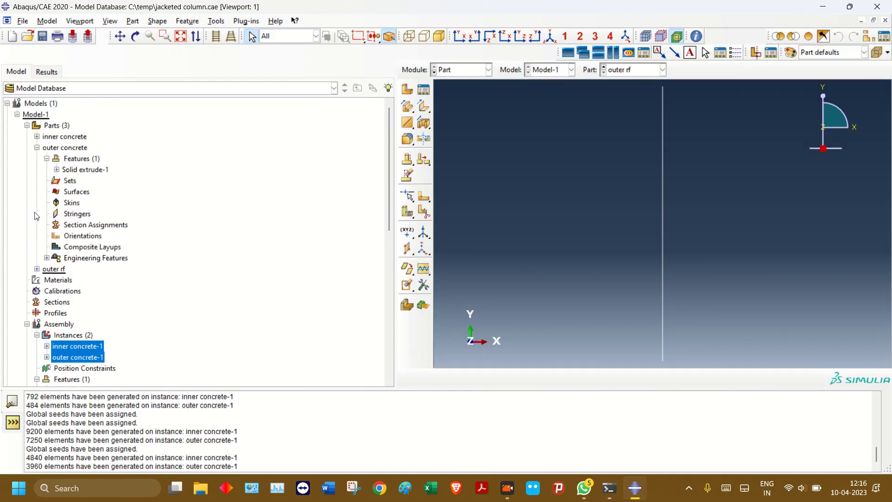
pyautogui.rightClick(51, 269)
pyautogui.click(71, 312)
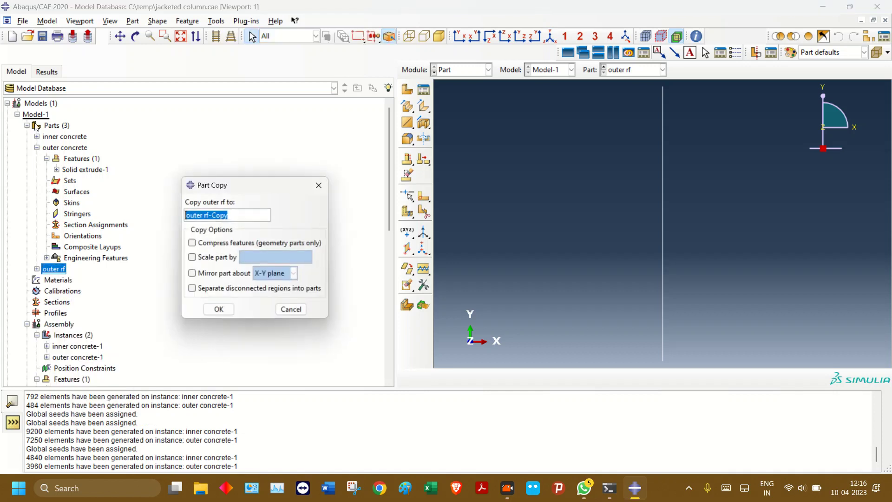
pyautogui.write('inner rf')
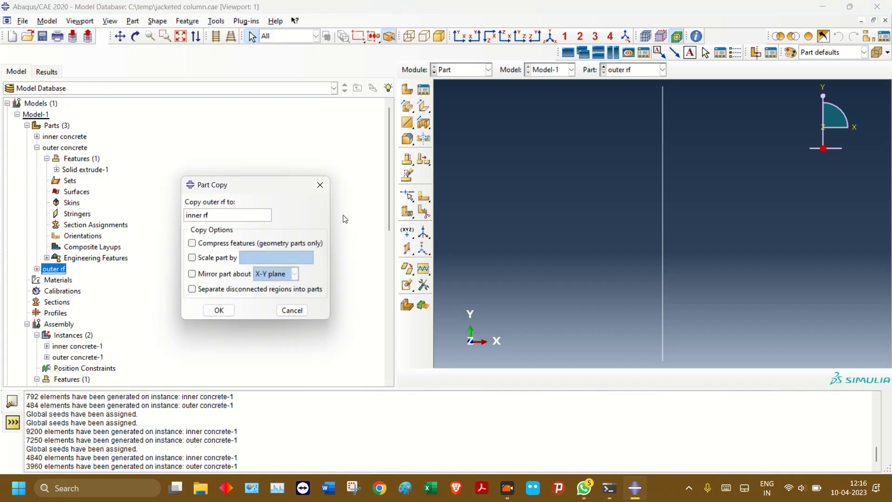
pyautogui.click(217, 310)
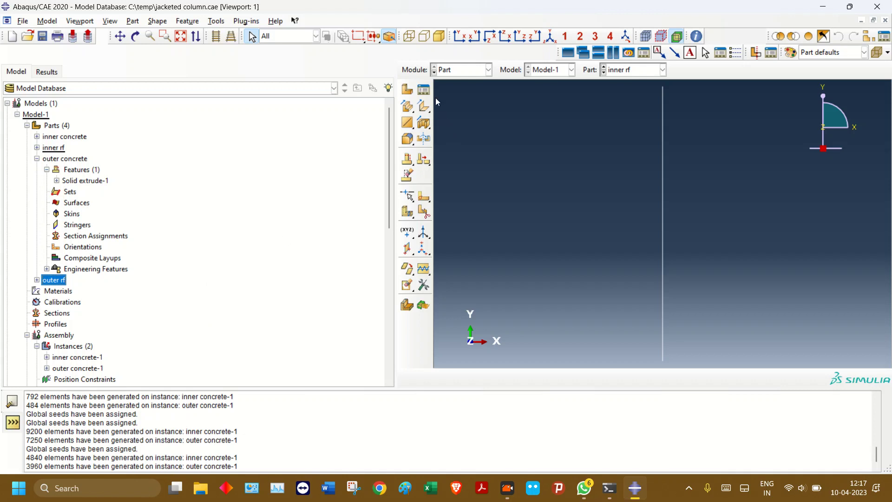
# In the Assembly module, create a dependent instance of outer rf with auto-offset from other instances
pyautogui.click(444, 76)
pyautogui.click(450, 106)
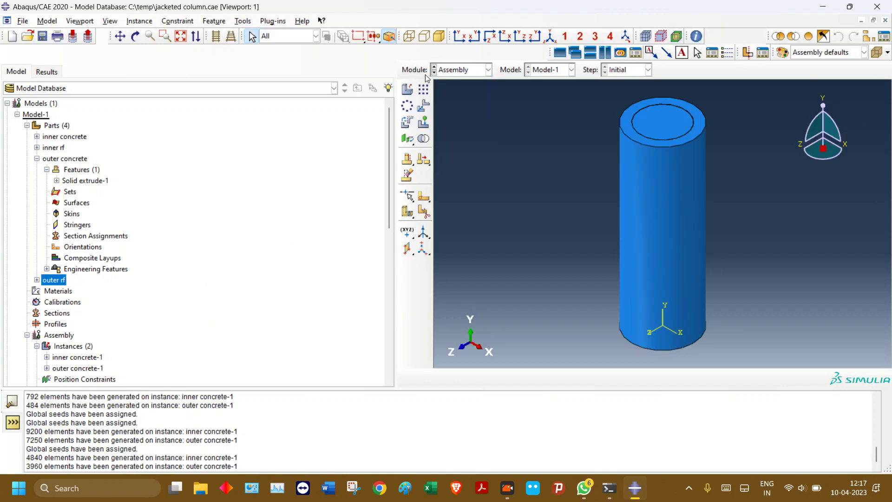
pyautogui.click(407, 88)
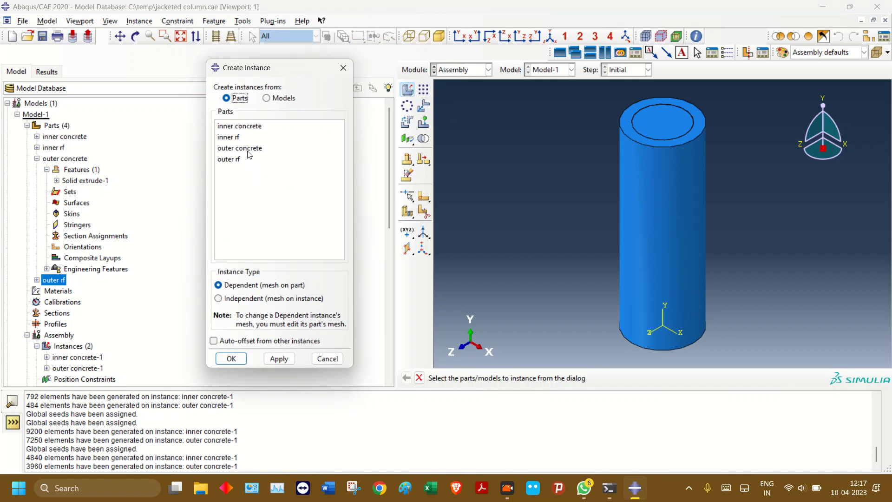
pyautogui.click(240, 137)
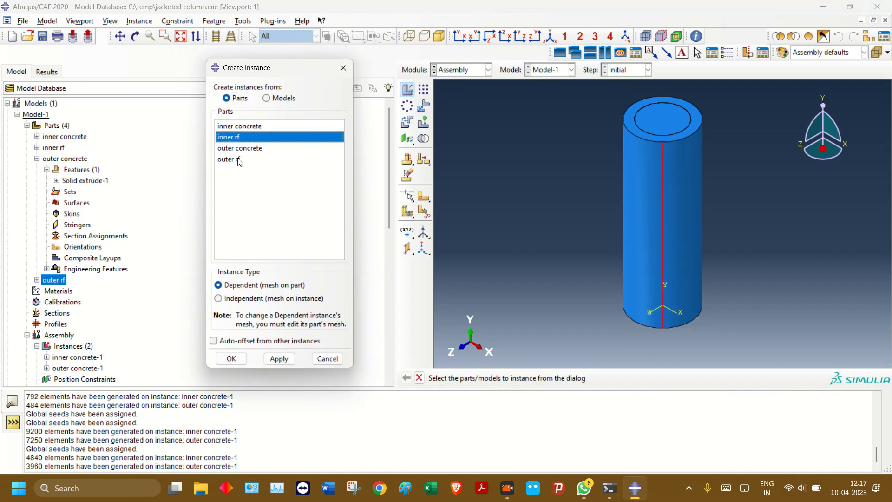
pyautogui.click(239, 159)
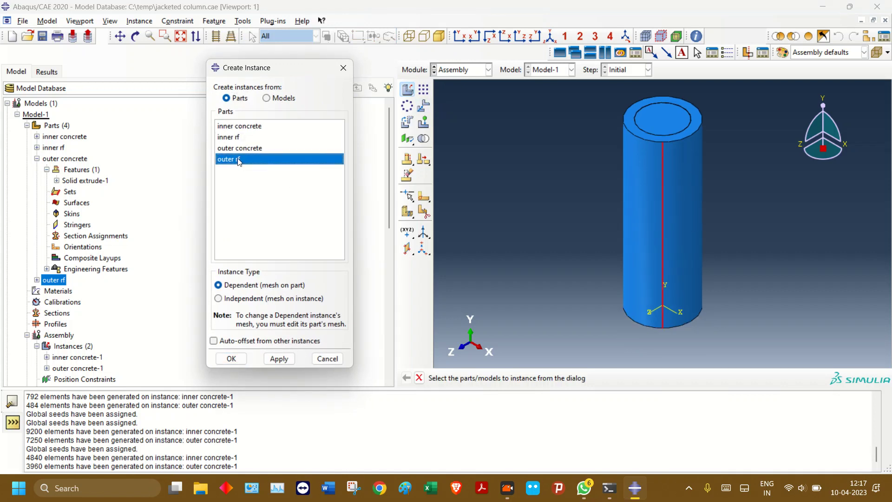
pyautogui.click(249, 341)
pyautogui.click(231, 358)
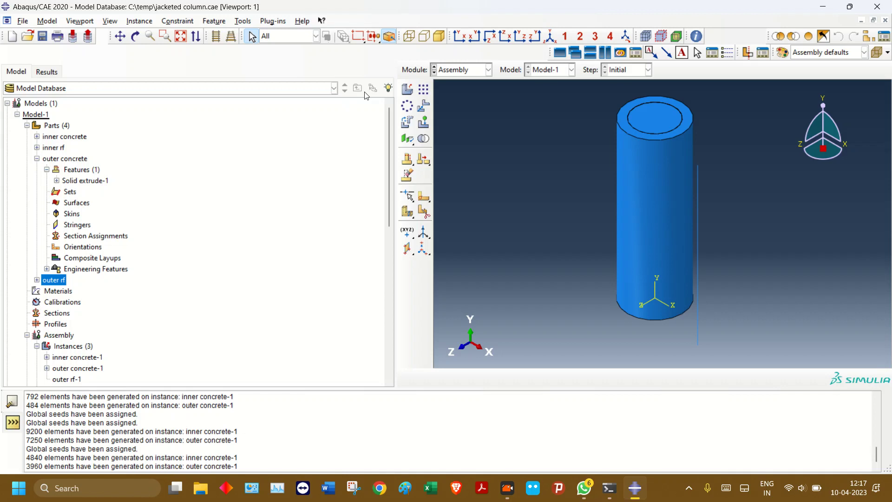
# Open the radial pattern settings for the outer rf instance beside the column
pyautogui.click(407, 105)
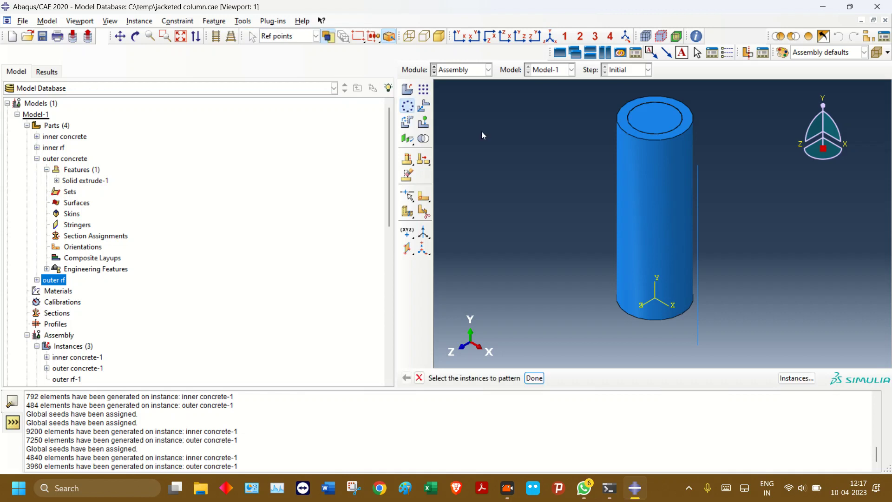
pyautogui.click(699, 320)
pyautogui.click(534, 378)
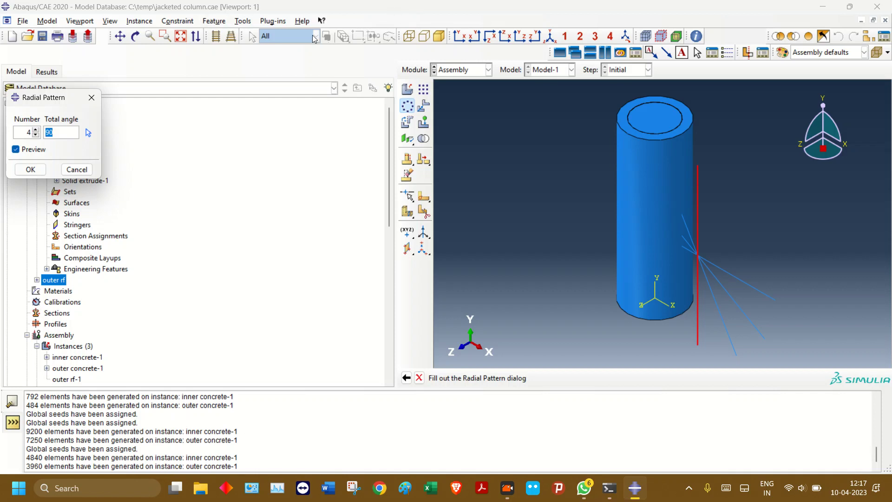
# Create a datum axis in the assembly along the principal Y-axis
pyautogui.click(240, 21)
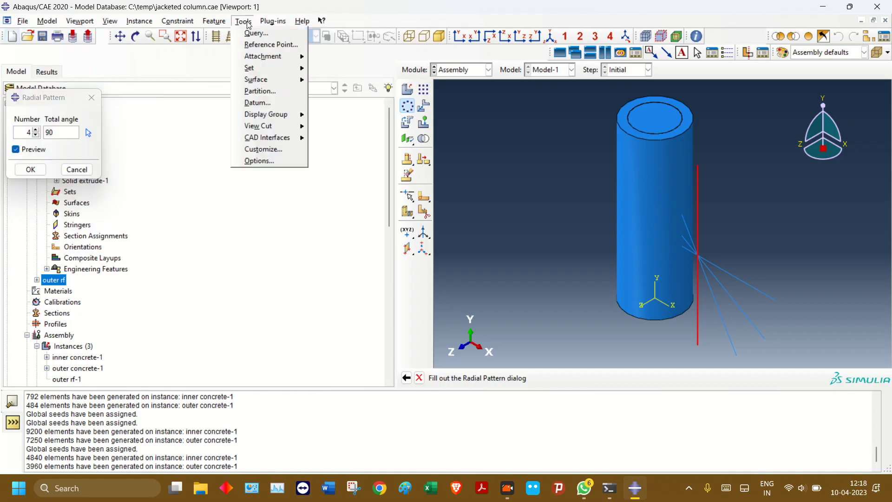
pyautogui.click(257, 102)
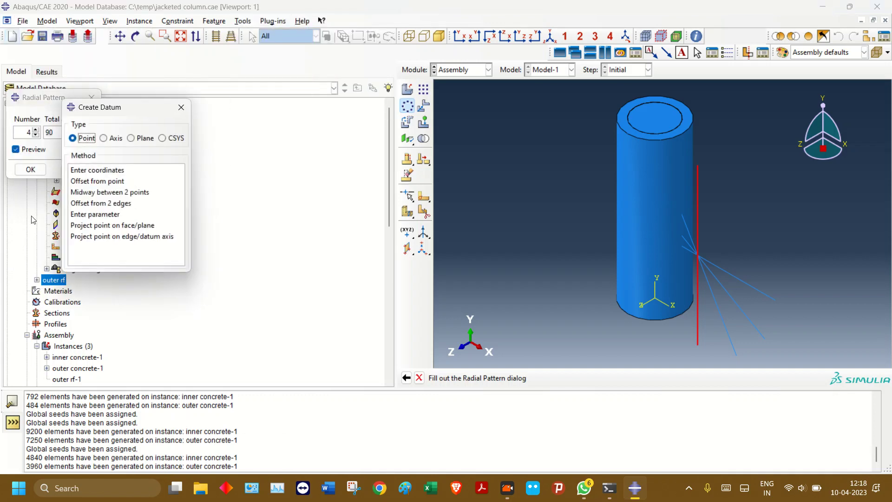
pyautogui.click(103, 139)
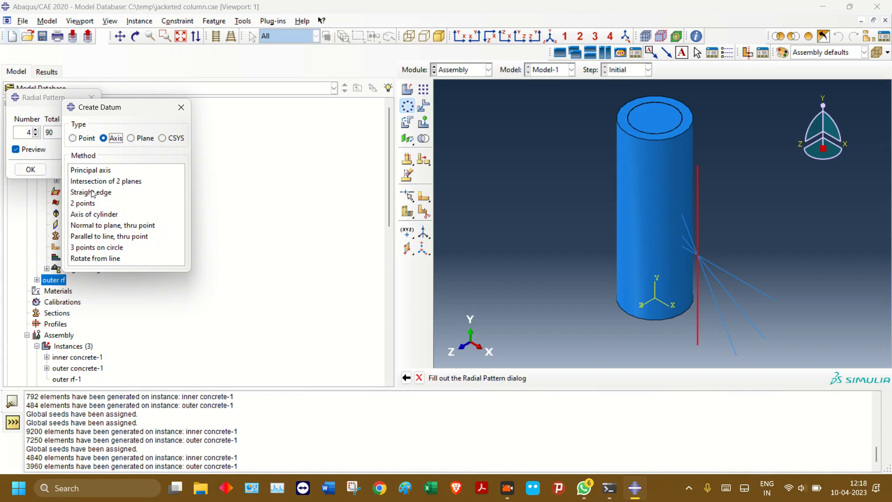
pyautogui.click(93, 171)
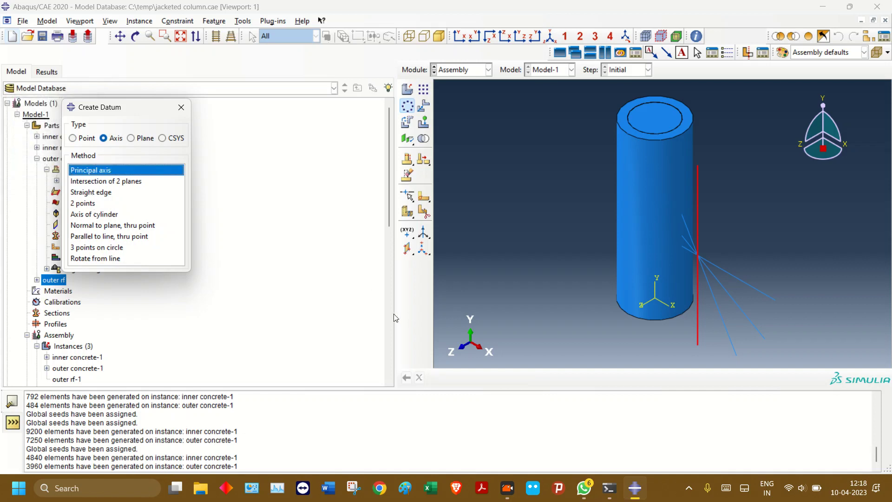
pyautogui.click(536, 378)
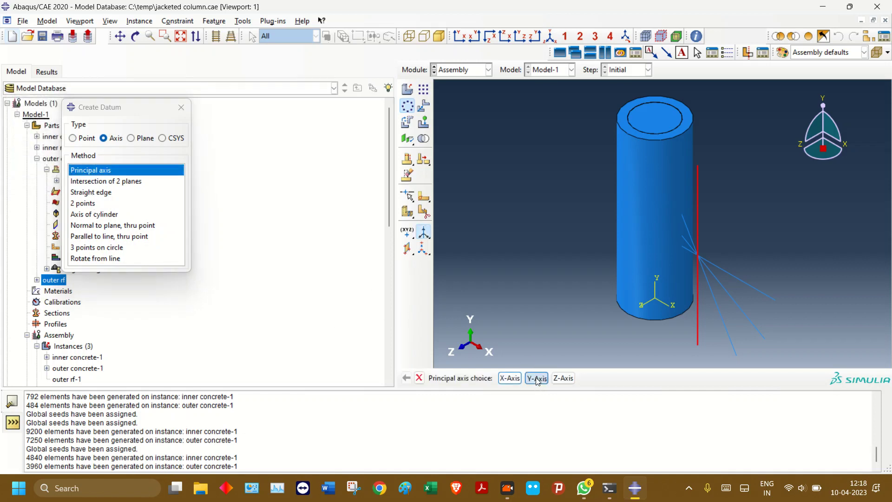
pyautogui.click(181, 108)
pyautogui.press('Escape')
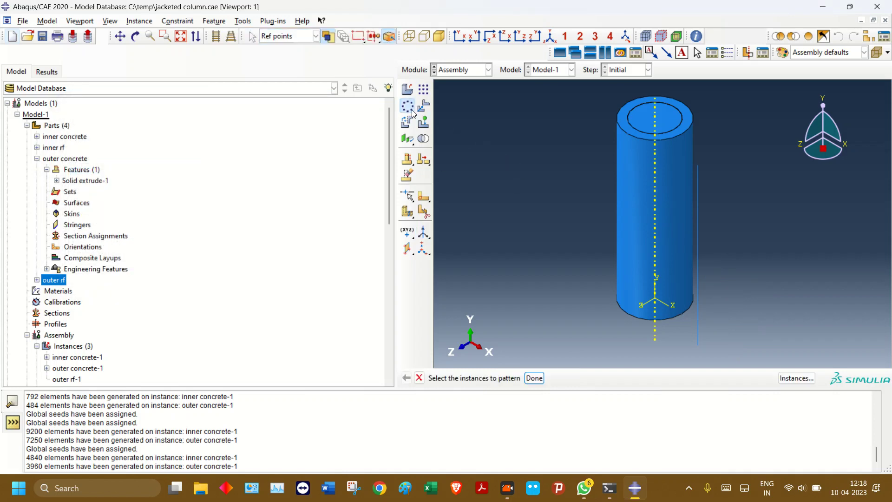
# Try a radial pattern of the outer rf instance with 4 bars over 360 degrees about the vertical datum axis
pyautogui.click(696, 328)
pyautogui.click(534, 378)
pyautogui.click(89, 132)
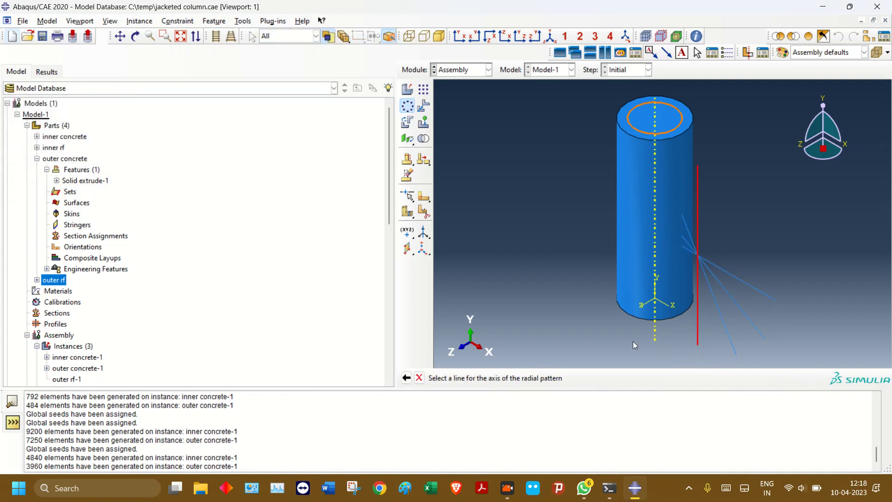
pyautogui.click(654, 336)
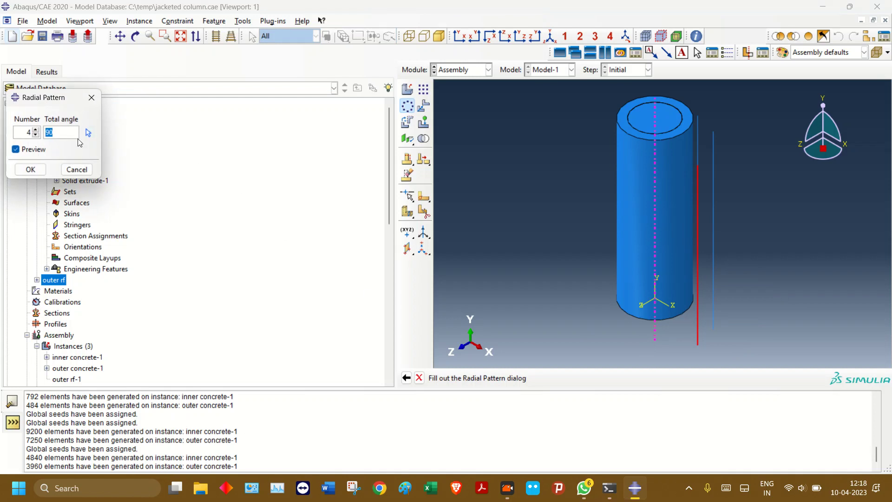
pyautogui.write('360')
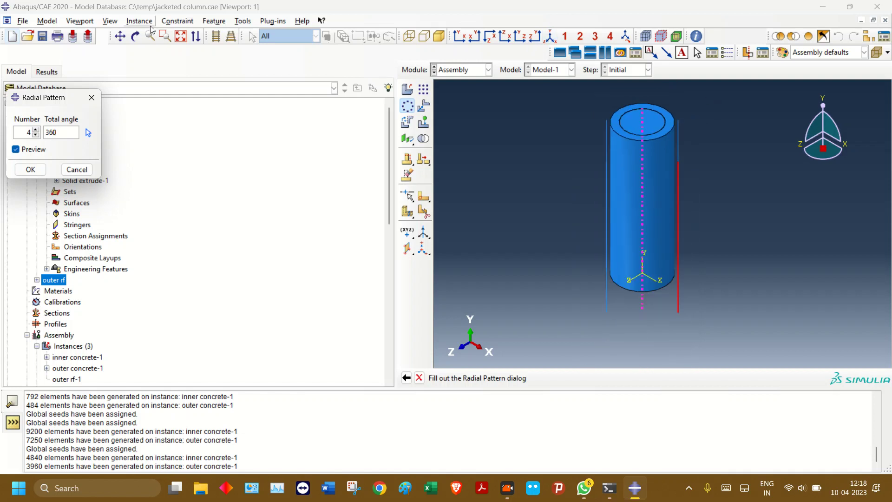
pyautogui.click(135, 36)
pyautogui.moveTo(590, 199); pyautogui.dragTo(605, 226)
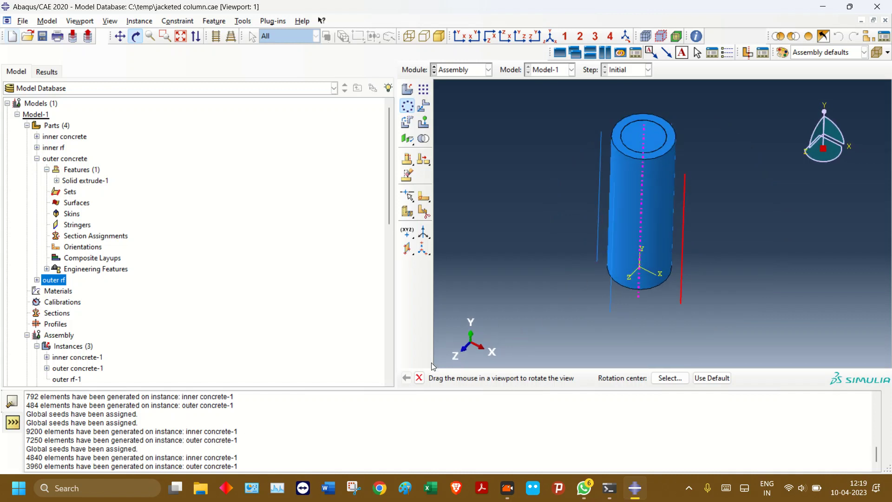
pyautogui.click(418, 378)
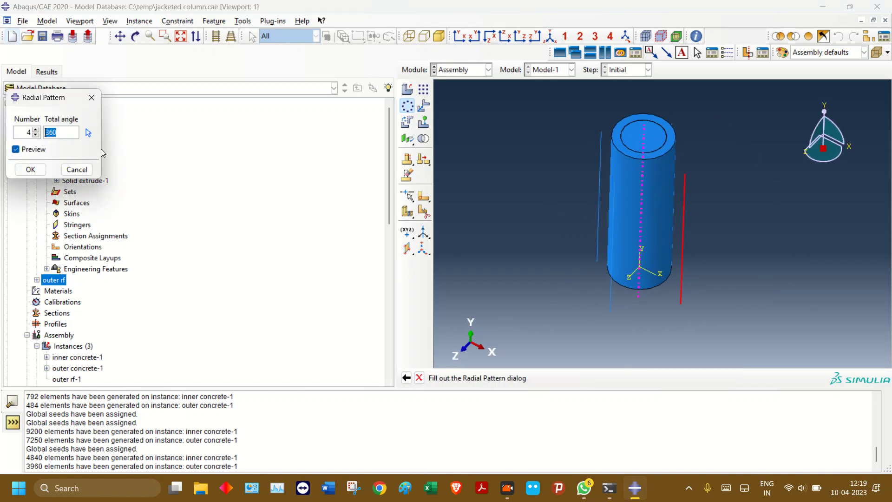
pyautogui.click(77, 169)
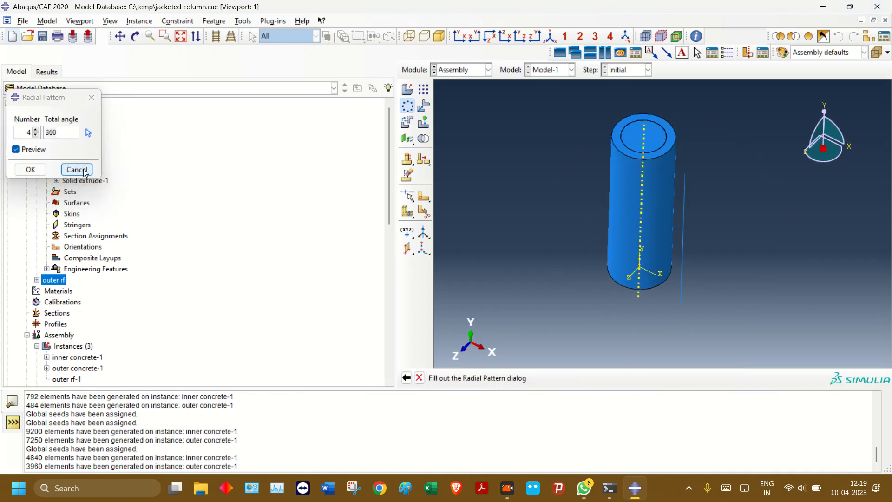
pyautogui.click(411, 235)
pyautogui.click(447, 236)
pyautogui.scroll(3, 663, 308)
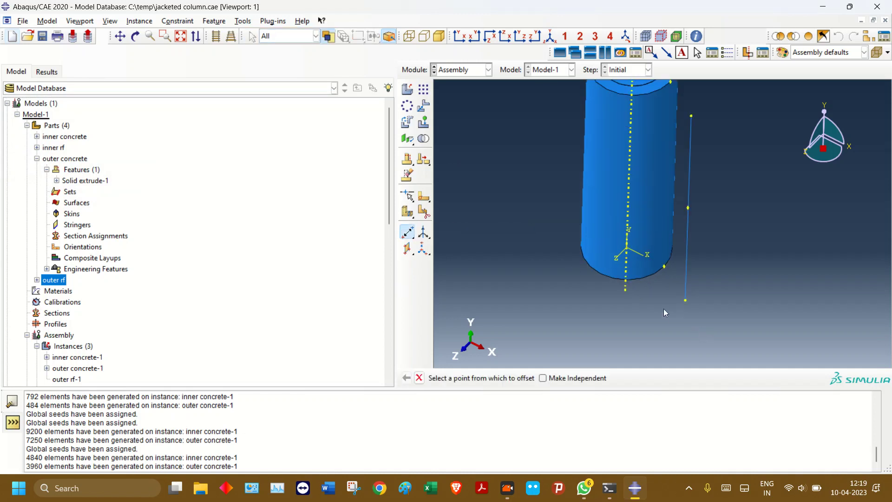
pyautogui.scroll(-1, 626, 251)
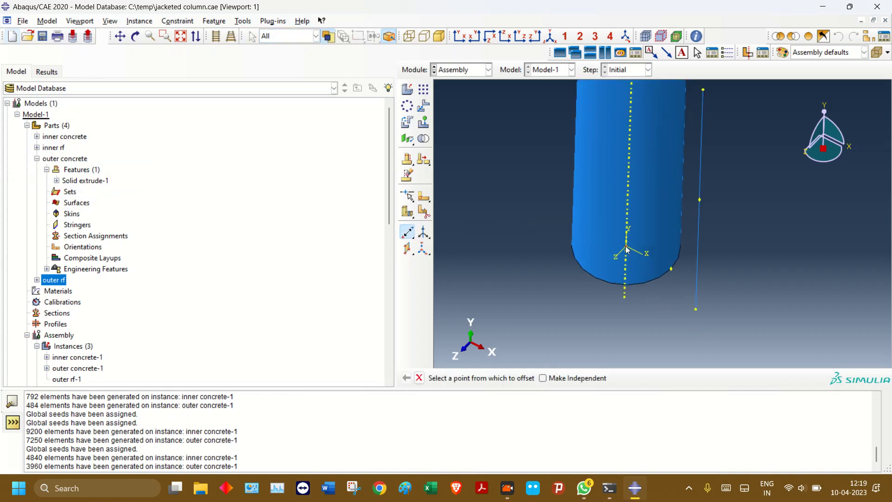
pyautogui.click(627, 250)
pyautogui.scroll(-1, 569, 267)
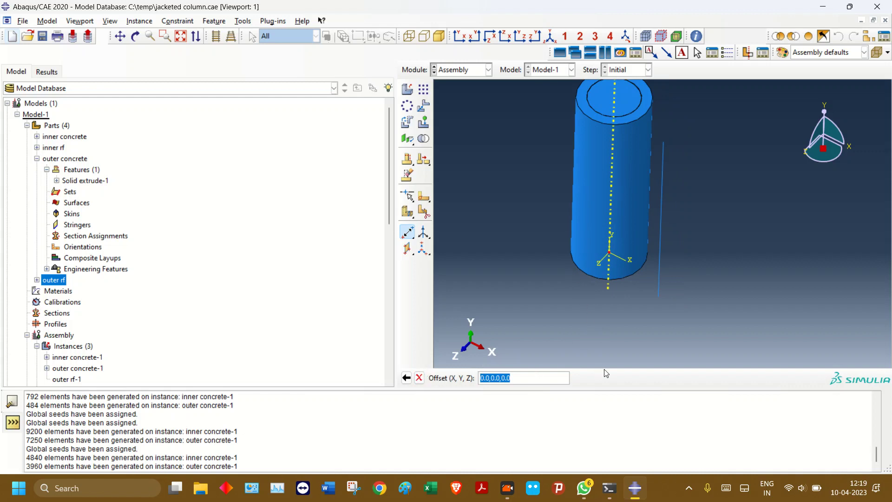
pyautogui.click(413, 378)
pyautogui.click(414, 379)
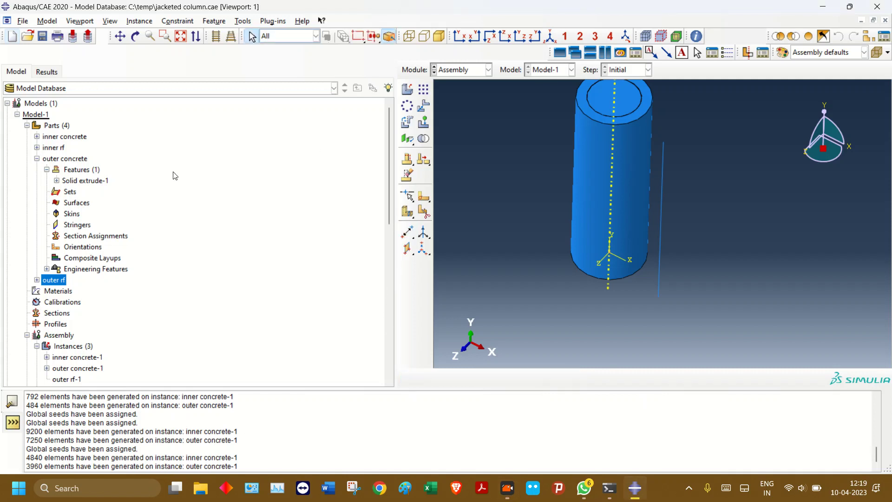
# Open the section sketch of the inner concrete part's solid extrusion for editing
pyautogui.click(37, 159)
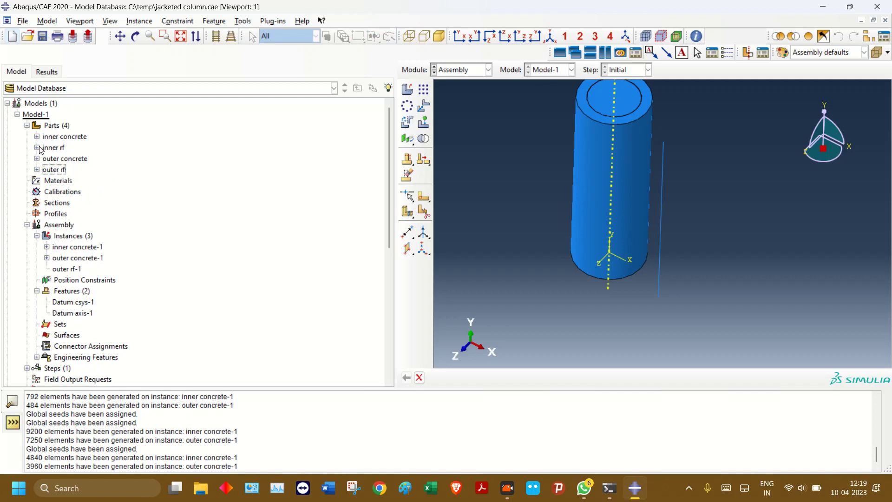
pyautogui.click(37, 147)
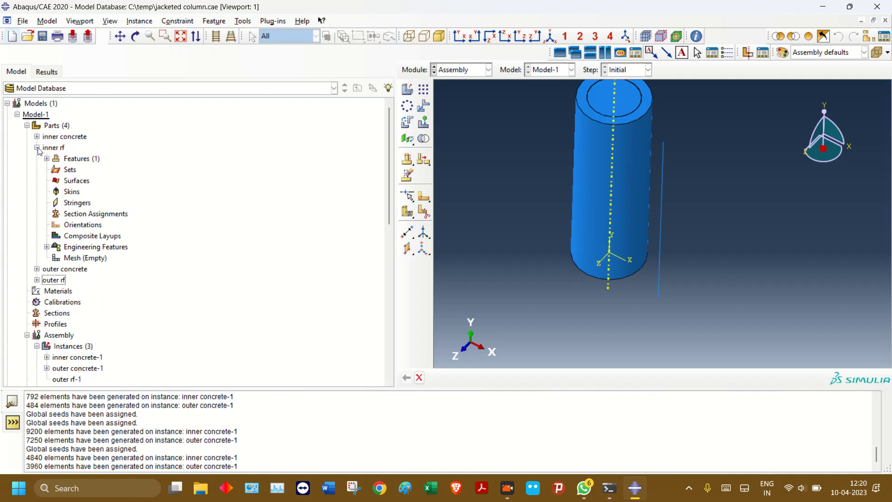
pyautogui.click(46, 159)
pyautogui.click(56, 169)
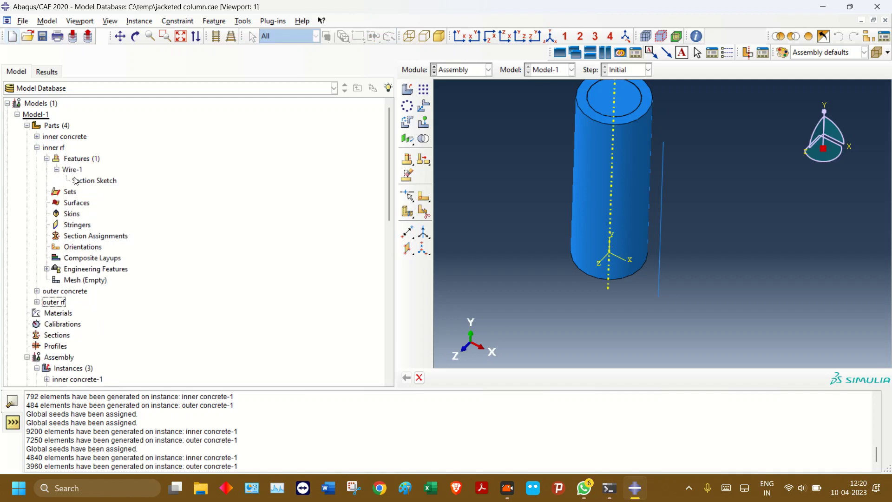
pyautogui.click(37, 148)
pyautogui.click(37, 137)
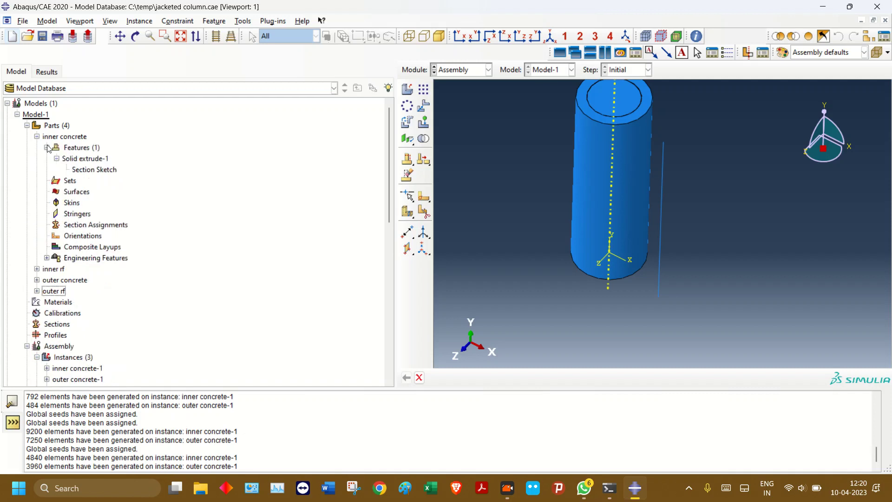
pyautogui.click(74, 169)
pyautogui.doubleClick(74, 169)
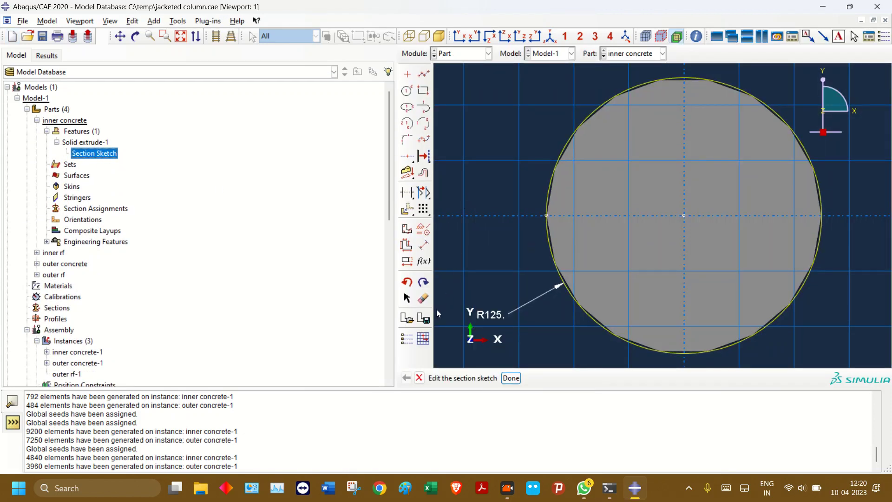
# Set the circle's radius to 150 in the section sketch and regenerate the inner concrete part
pyautogui.click(407, 261)
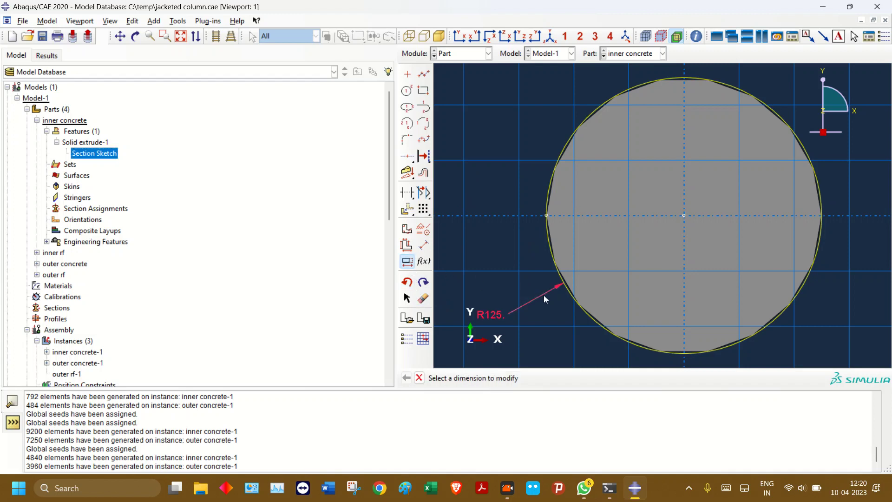
pyautogui.click(545, 298)
pyautogui.write('150')
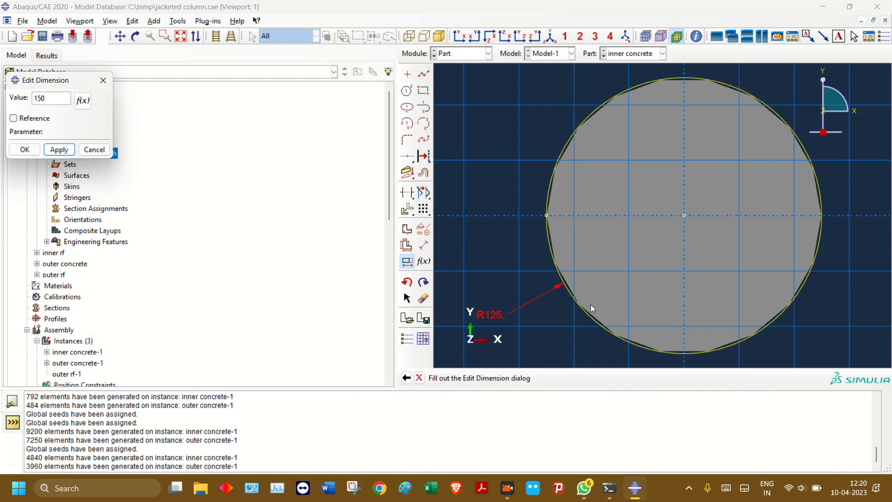
pyautogui.click(25, 149)
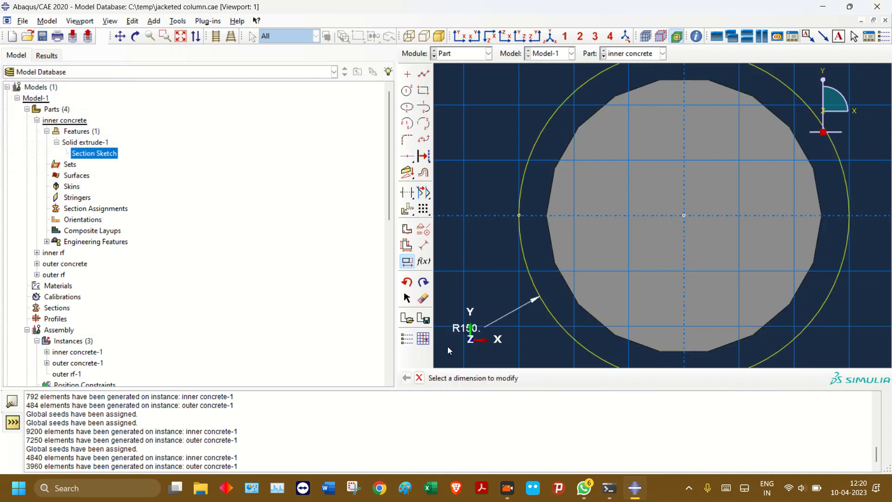
pyautogui.click(418, 377)
pyautogui.click(512, 378)
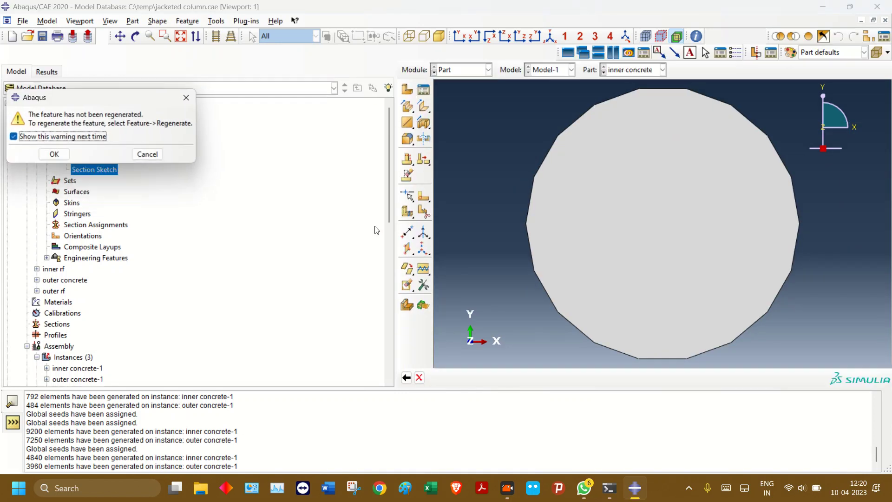
pyautogui.click(54, 153)
pyautogui.click(188, 20)
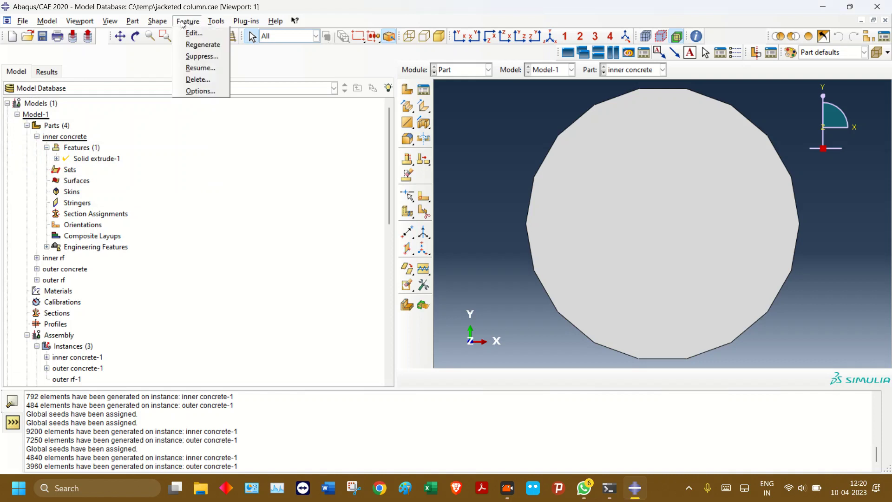
pyautogui.click(192, 45)
# Edit the outer concrete part's section sketch and set the inner circle's radius to 150
pyautogui.click(36, 137)
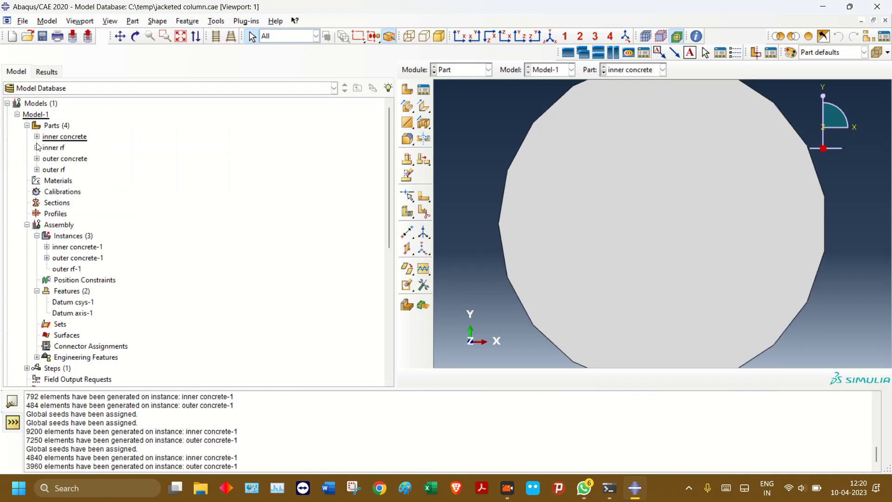
pyautogui.click(37, 159)
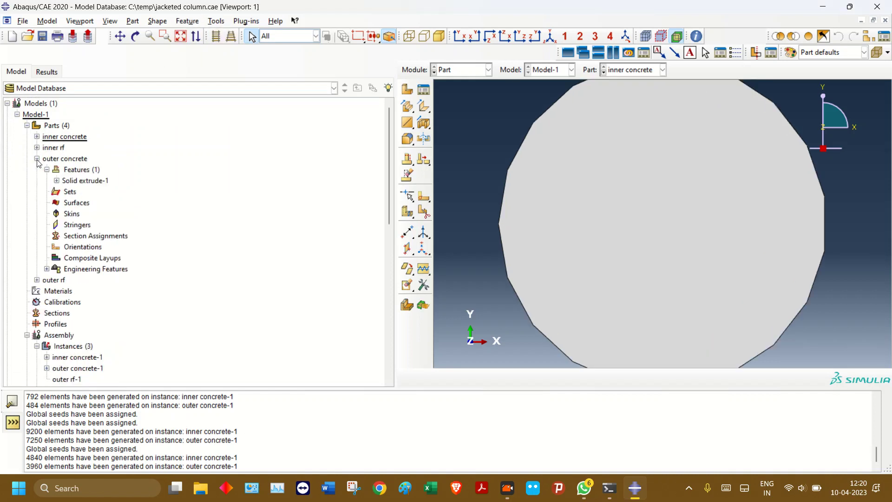
pyautogui.click(57, 181)
pyautogui.doubleClick(94, 191)
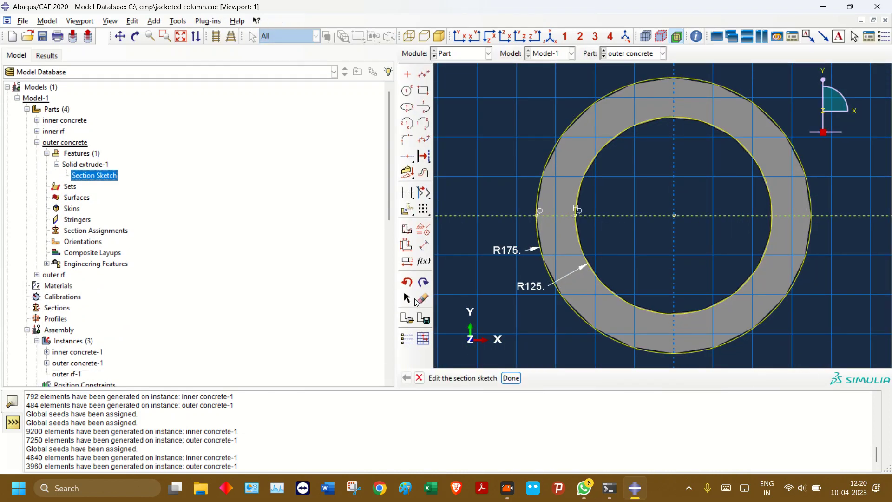
pyautogui.click(407, 262)
pyautogui.click(423, 245)
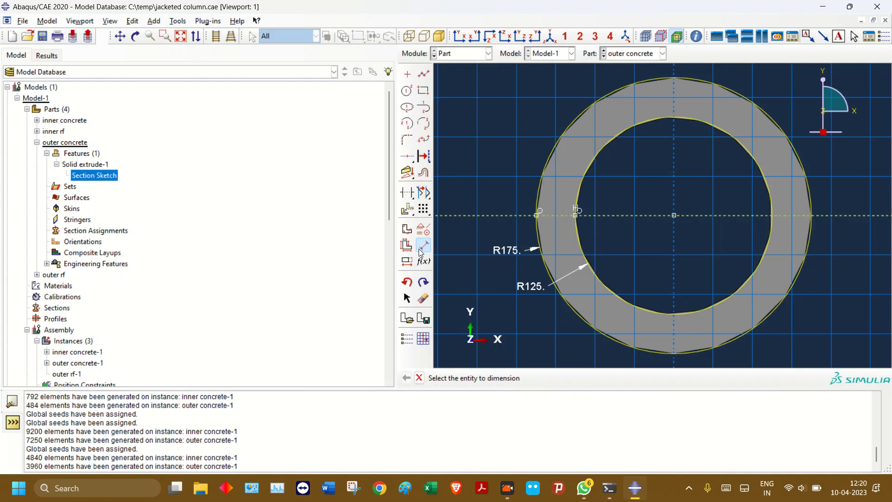
pyautogui.click(407, 262)
pyautogui.click(540, 282)
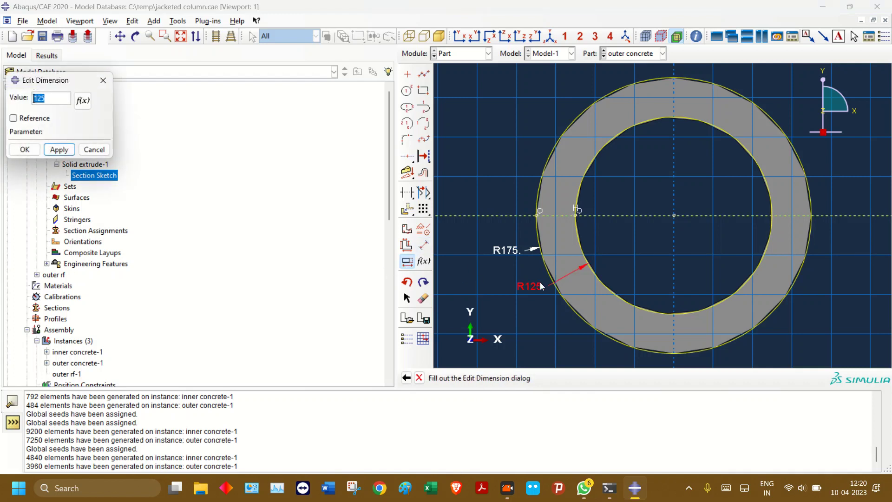
pyautogui.write('150')
pyautogui.click(32, 152)
# Set the outer circle's radius to 200 and finish the outer concrete section sketch
pyautogui.click(514, 250)
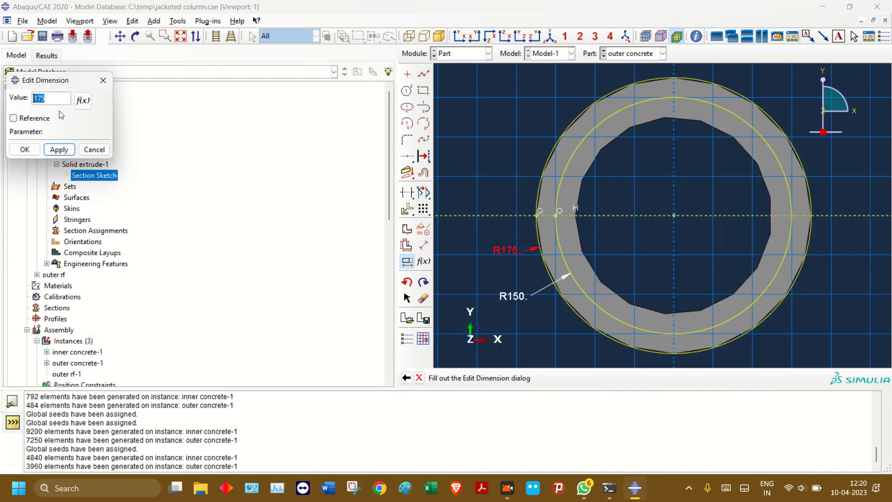
pyautogui.write('200')
pyautogui.click(21, 147)
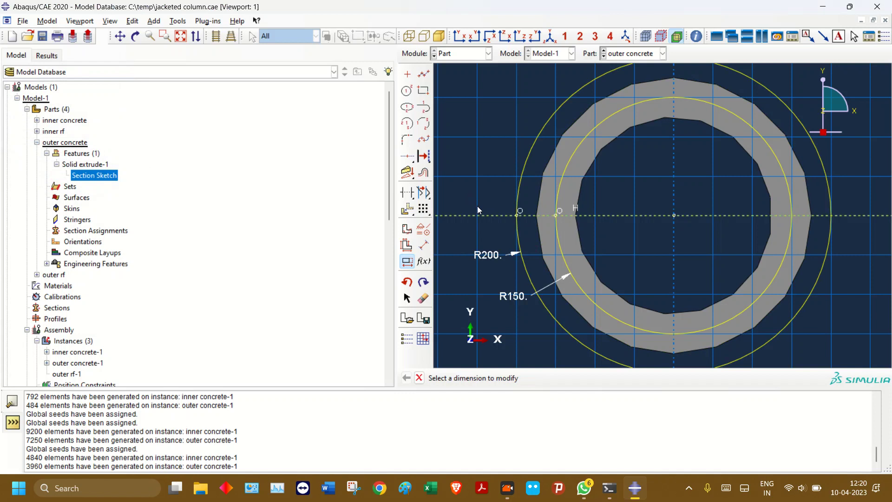
pyautogui.click(419, 377)
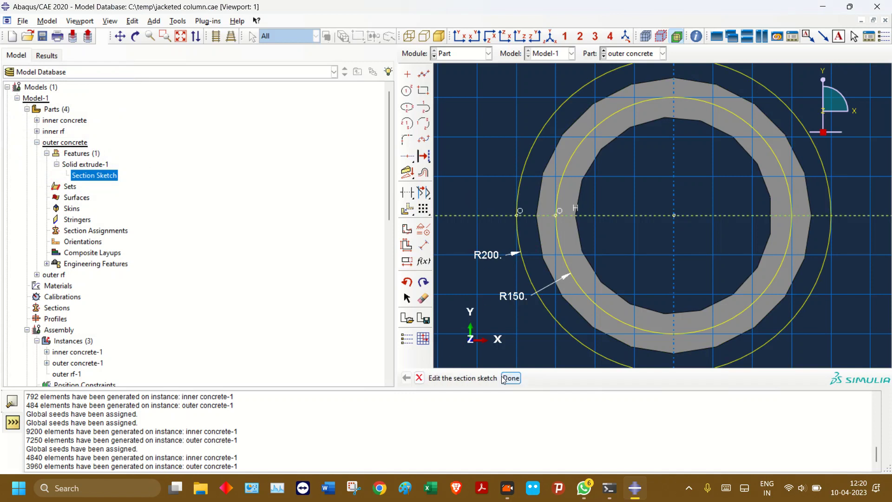
pyautogui.click(509, 378)
pyautogui.click(54, 154)
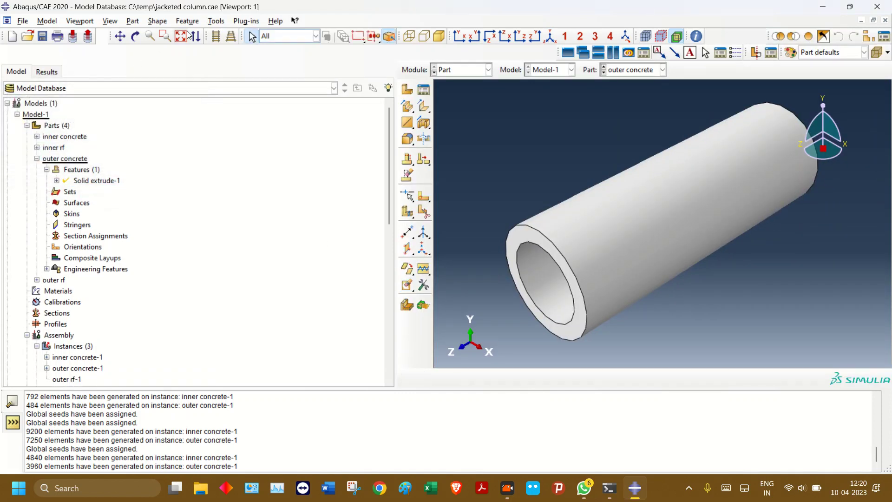
# Regenerate the outer concrete part and switch to the Assembly module
pyautogui.click(201, 21)
pyautogui.click(213, 44)
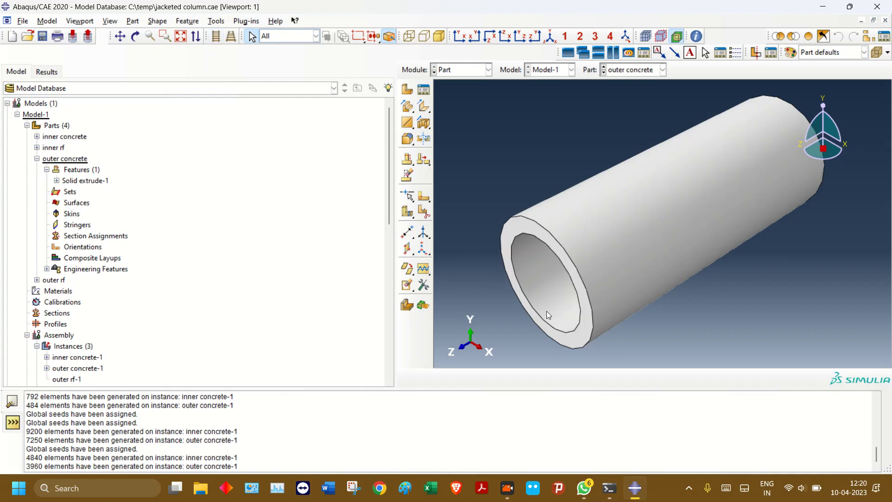
pyautogui.click(452, 71)
pyautogui.click(464, 105)
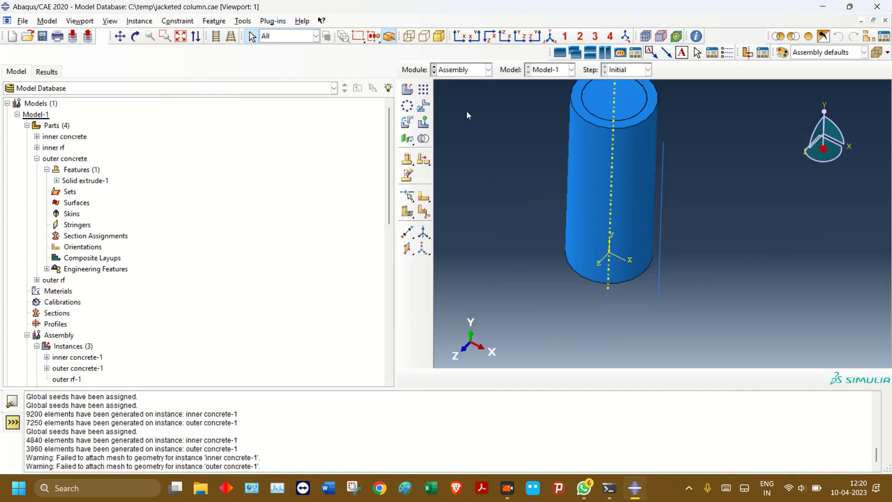
pyautogui.scroll(-3, 576, 212)
pyautogui.scroll(2, 542, 214)
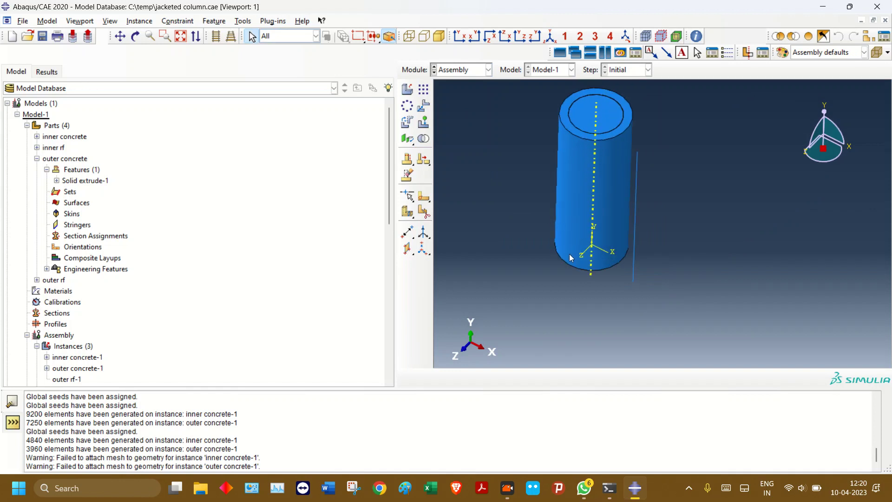
# Hide the inner concrete and outer concrete instances in the assembly
pyautogui.click(408, 232)
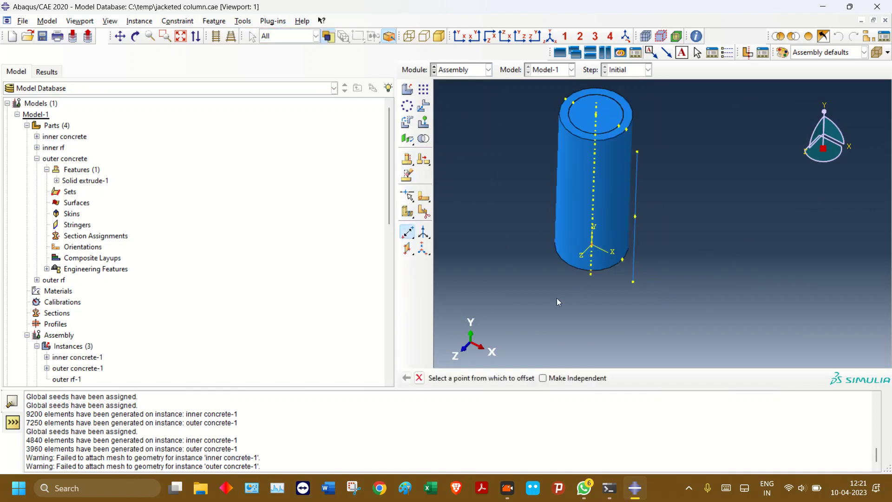
pyautogui.scroll(3, 584, 250)
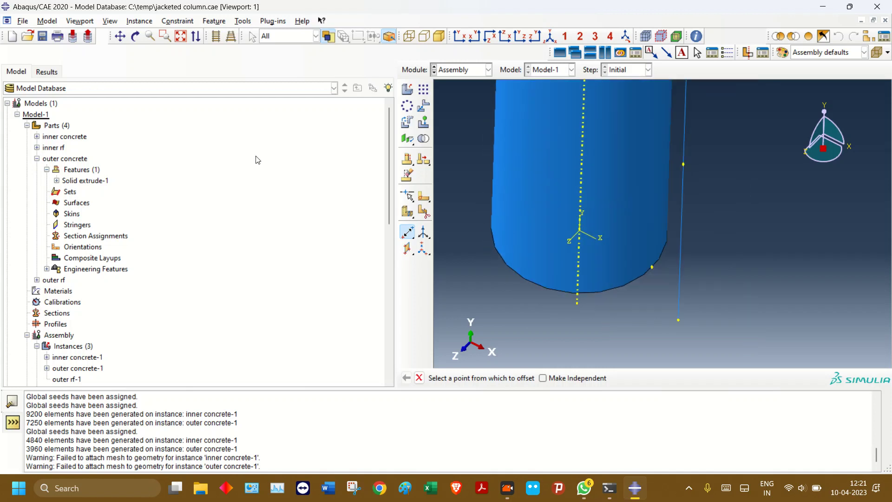
pyautogui.scroll(-3, 637, 277)
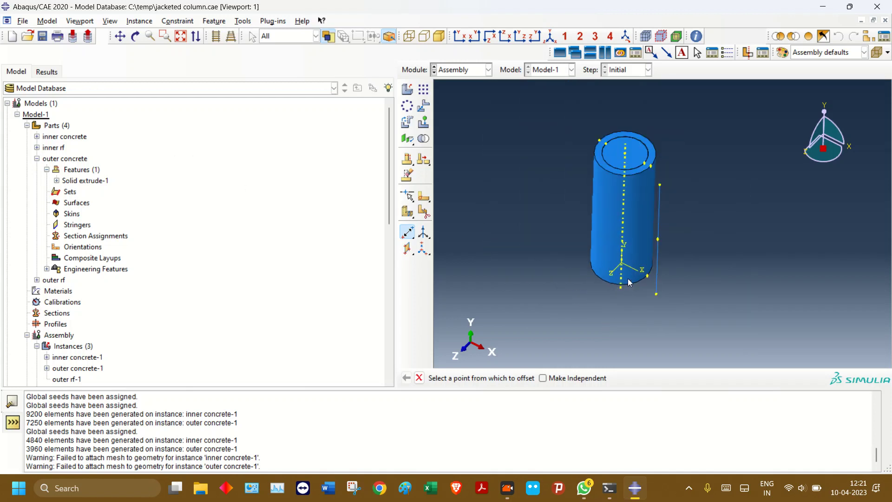
pyautogui.click(135, 36)
pyautogui.moveTo(686, 269); pyautogui.dragTo(632, 199)
pyautogui.scroll(-8, 56, 261)
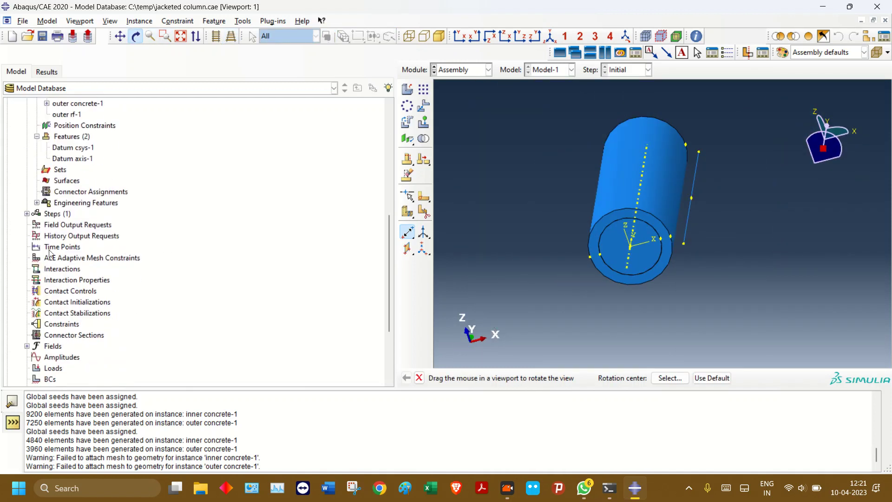
pyautogui.scroll(5, 56, 262)
pyautogui.click(69, 269)
pyautogui.keyDown('shift'); pyautogui.click(69, 280); pyautogui.keyUp('shift')
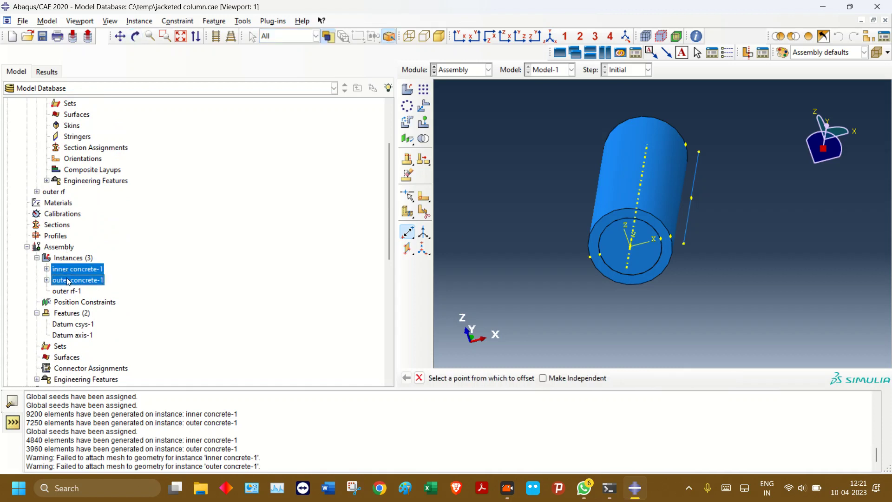
pyautogui.rightClick(70, 280)
pyautogui.click(77, 279)
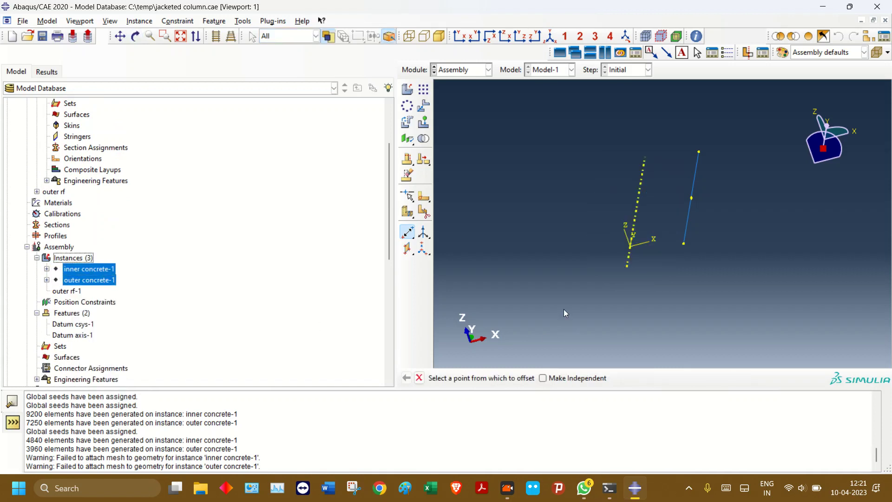
# Create a datum point offset 175 along X from the assembly origin
pyautogui.scroll(2, 632, 250)
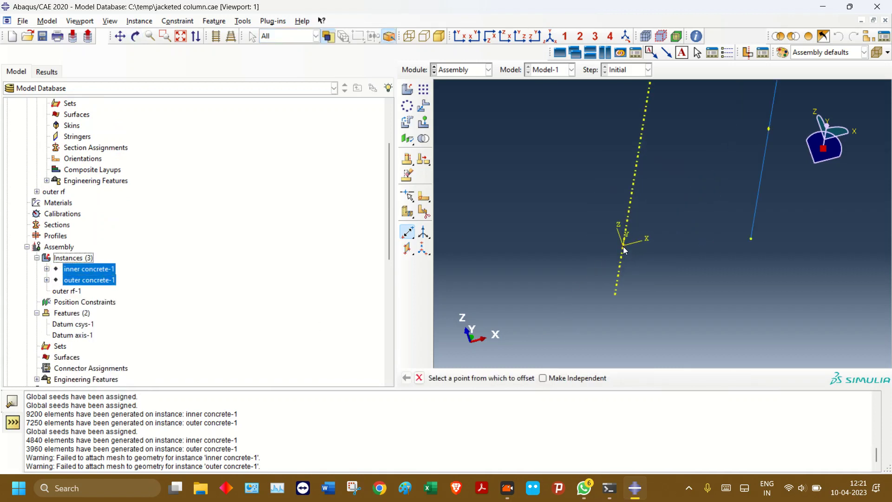
pyautogui.click(623, 245)
pyautogui.scroll(-3, 547, 301)
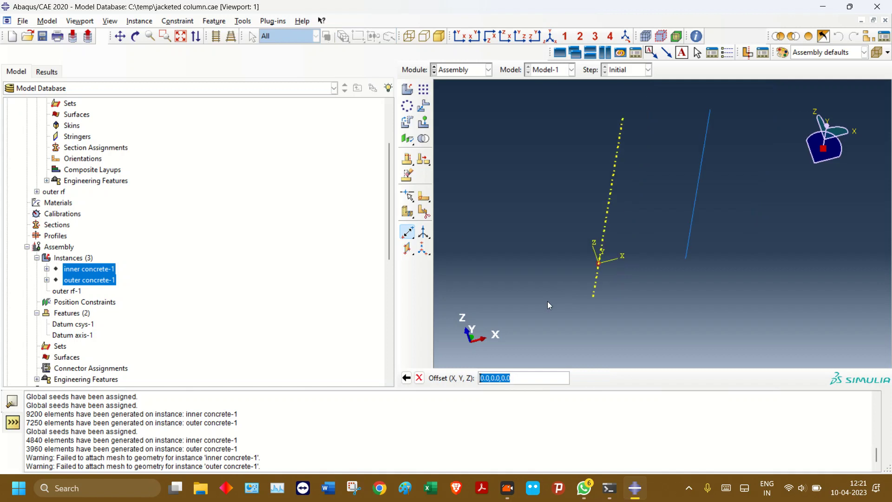
pyautogui.click(548, 40)
pyautogui.moveTo(522, 383); pyautogui.dragTo(441, 377)
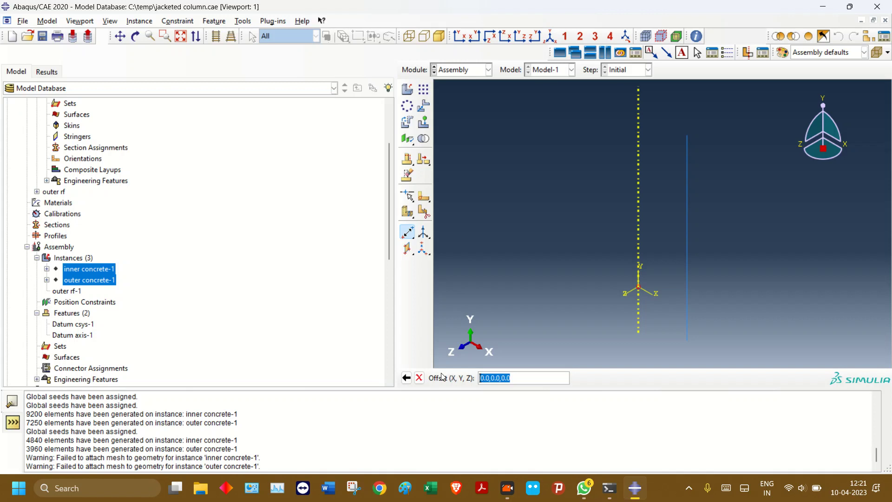
pyautogui.write('175')
pyautogui.press('Return')
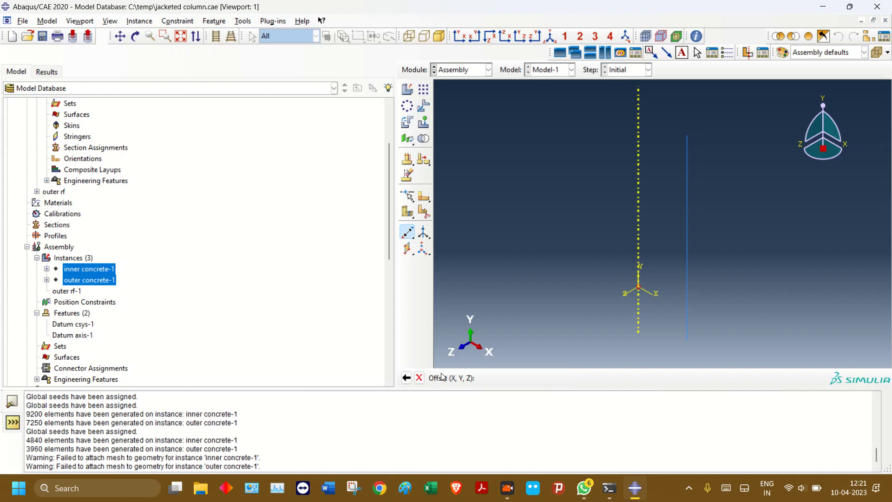
pyautogui.scroll(-3, 556, 283)
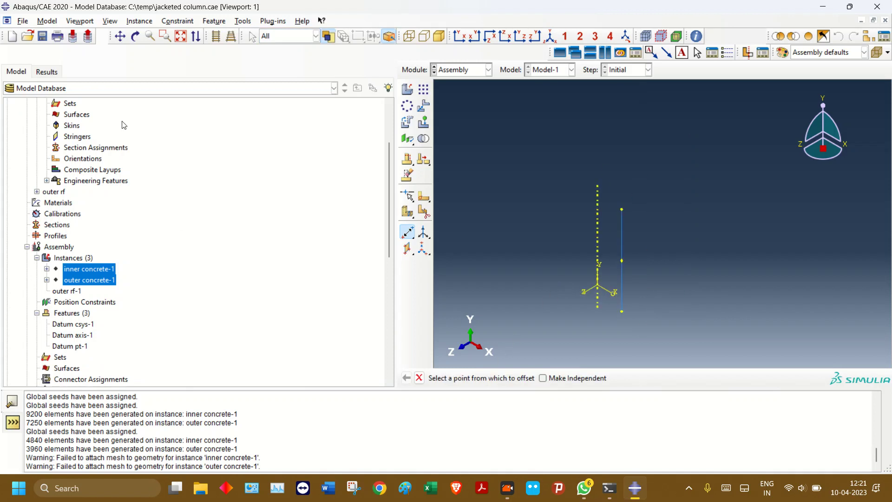
# Translate the outer rf bar instance from its lower end point to the datum point on the X axis
pyautogui.click(424, 106)
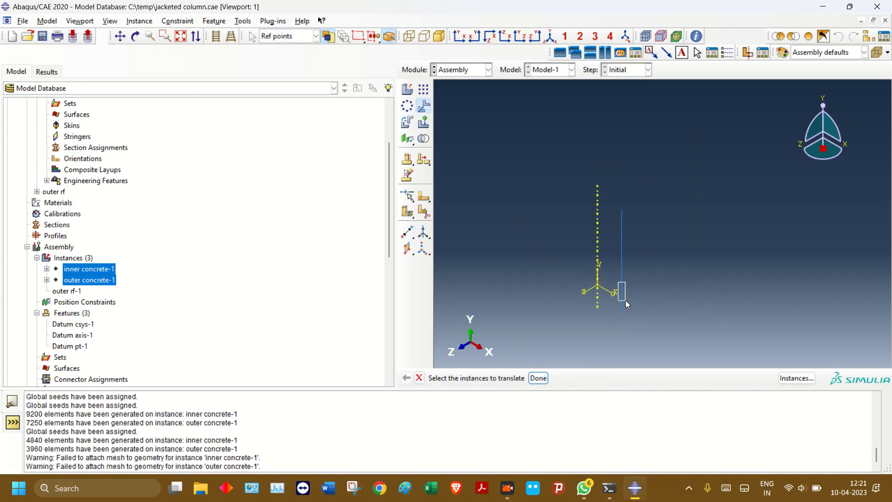
pyautogui.click(539, 378)
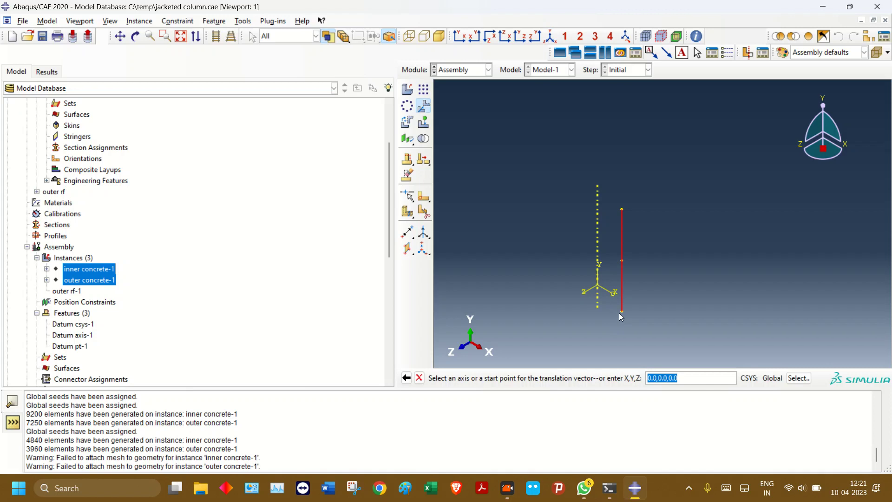
pyautogui.click(621, 311)
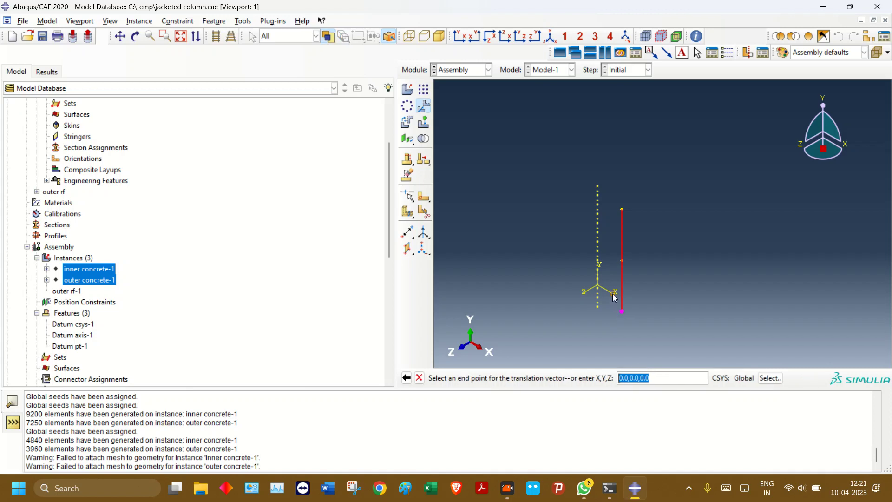
pyautogui.click(613, 293)
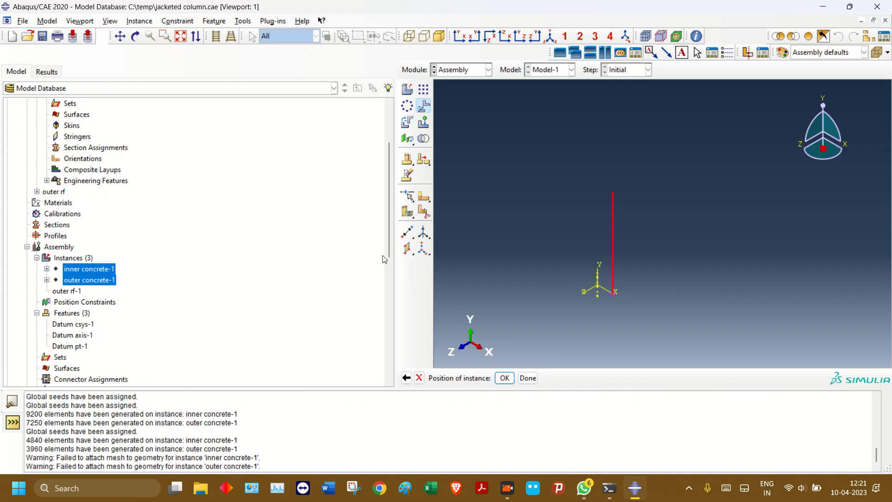
pyautogui.click(504, 377)
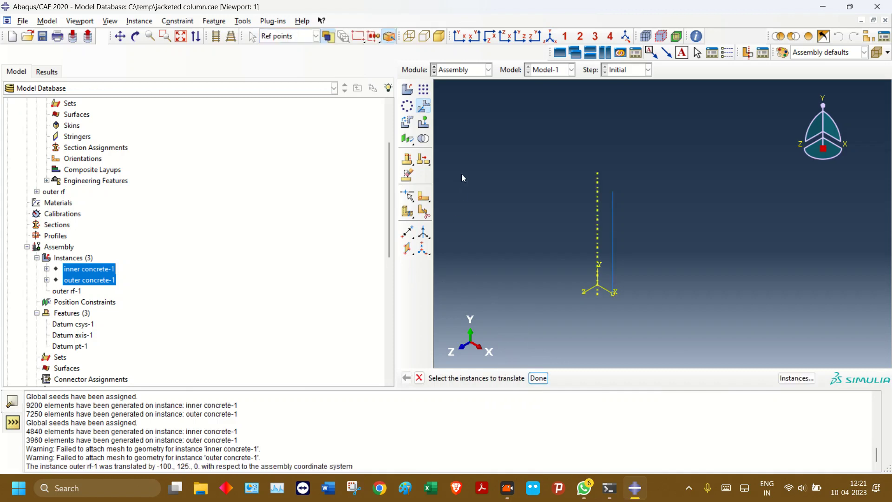
# Radially pattern the outer rf bar about the vertical datum axis with 4 instances over 360 degrees, and save the model database
pyautogui.click(407, 105)
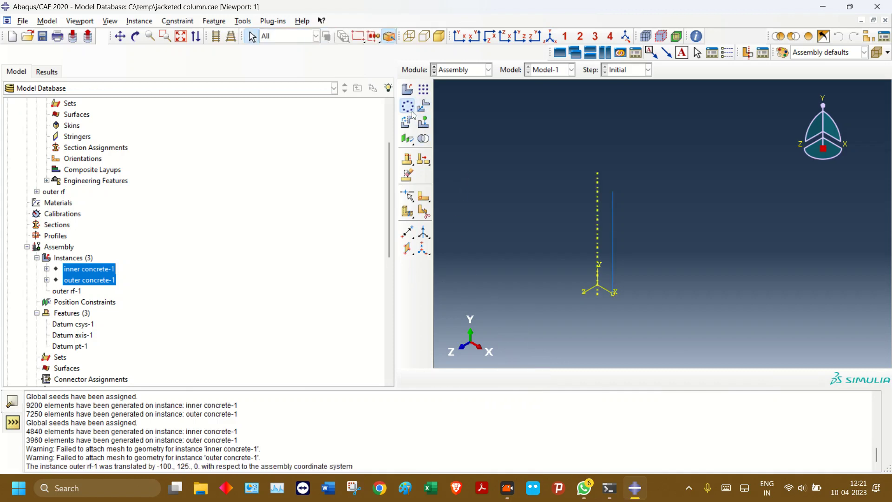
pyautogui.click(613, 288)
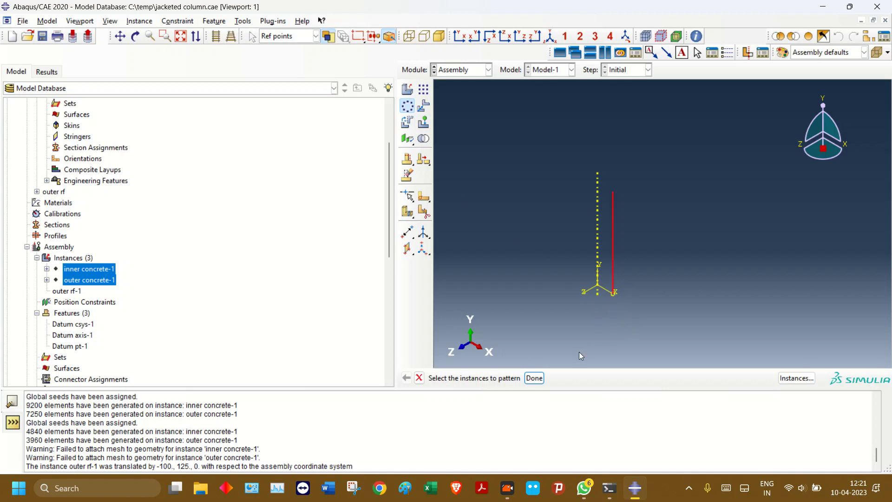
pyautogui.click(534, 377)
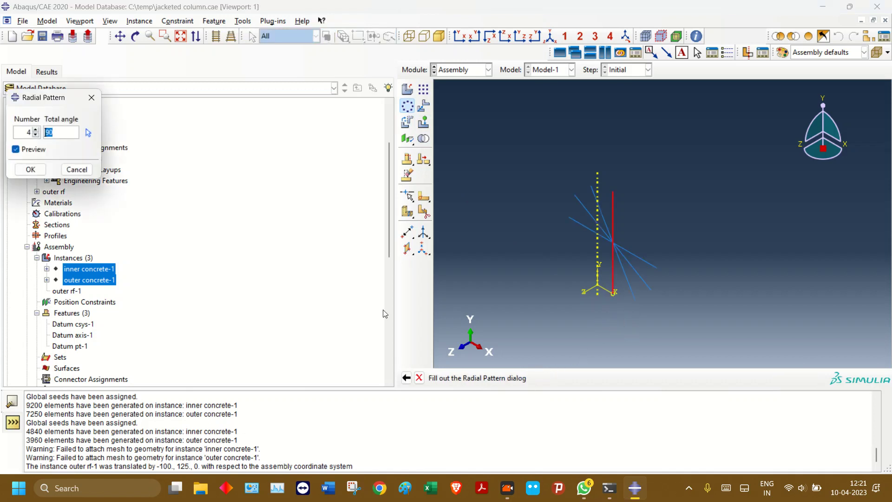
pyautogui.click(89, 133)
pyautogui.click(598, 231)
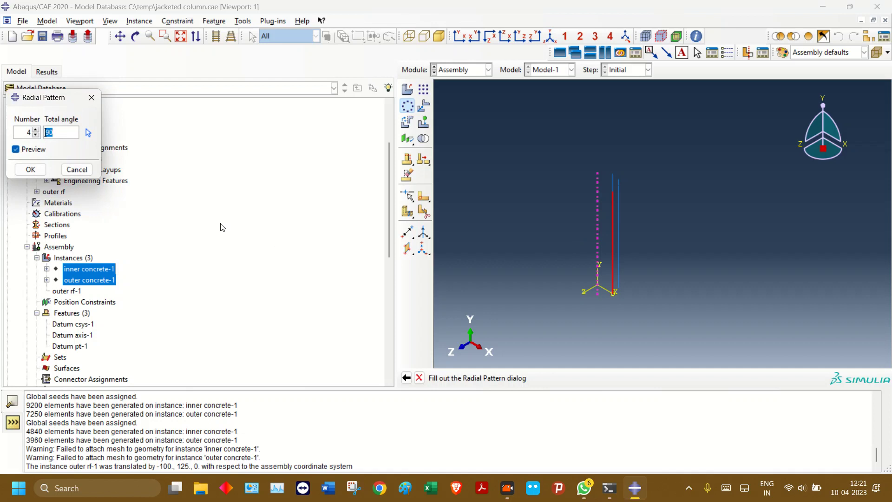
pyautogui.write('360')
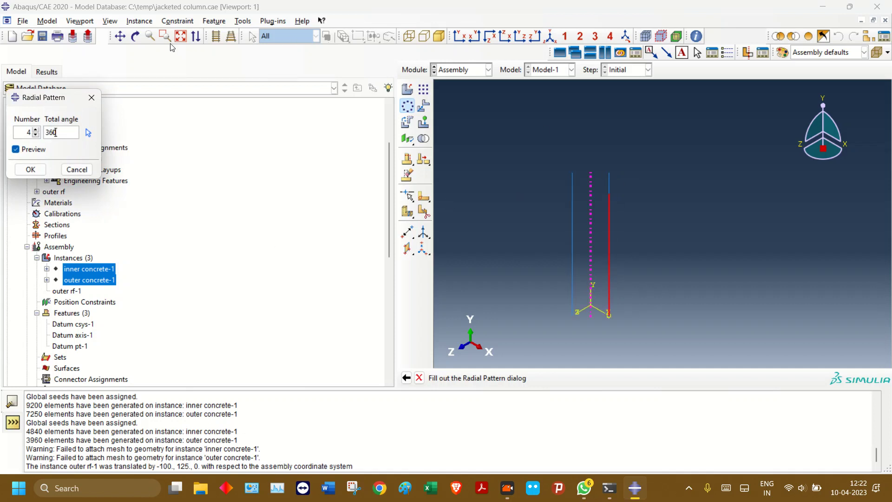
pyautogui.click(135, 36)
pyautogui.moveTo(687, 189); pyautogui.dragTo(624, 273)
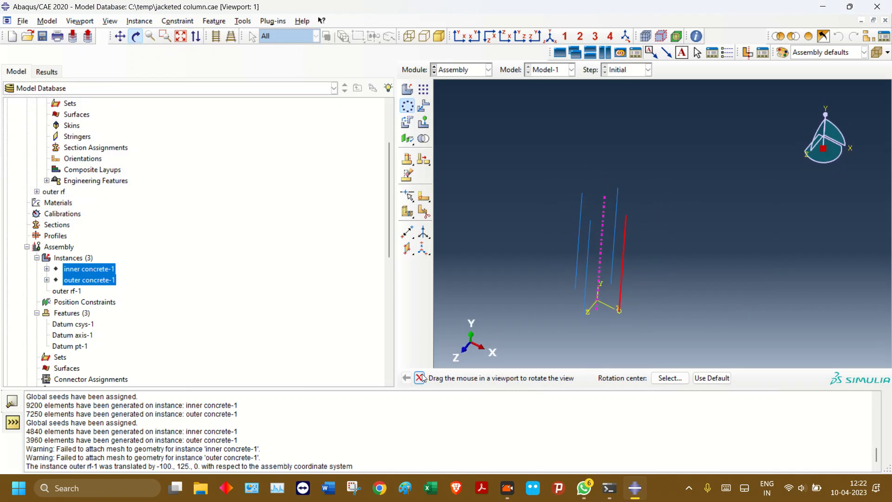
pyautogui.click(418, 378)
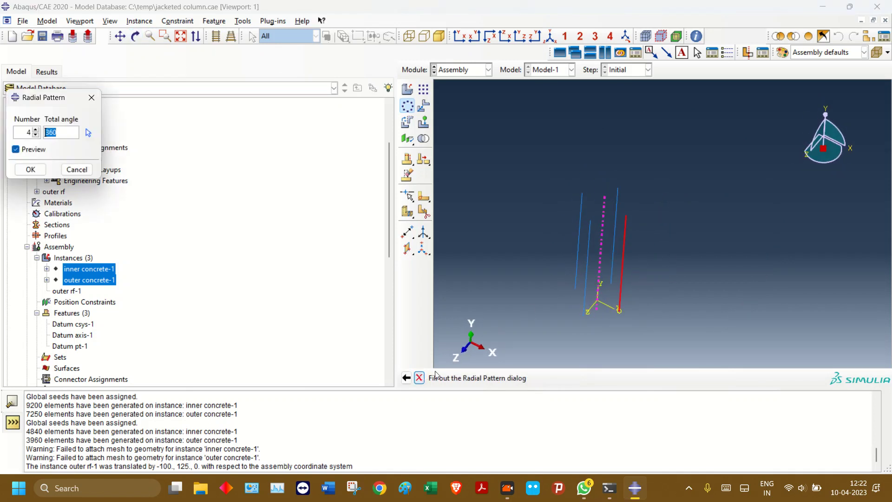
pyautogui.click(29, 170)
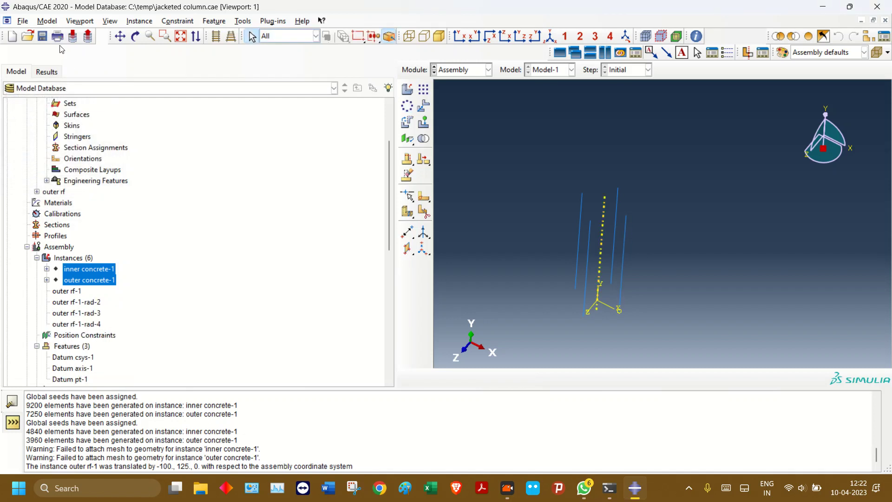
pyautogui.click(43, 37)
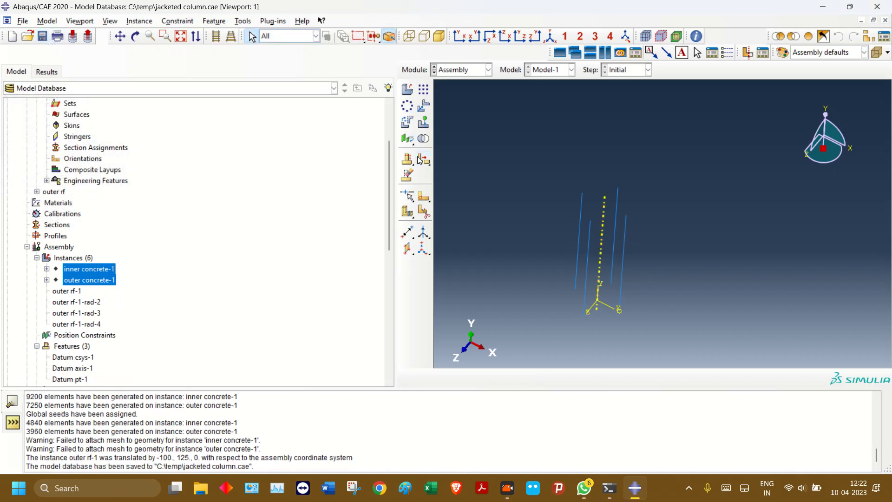
# Add a dependent instance of the inner rf part to the assembly, auto-offset from the other instances
pyautogui.click(135, 36)
pyautogui.moveTo(708, 170); pyautogui.dragTo(695, 154)
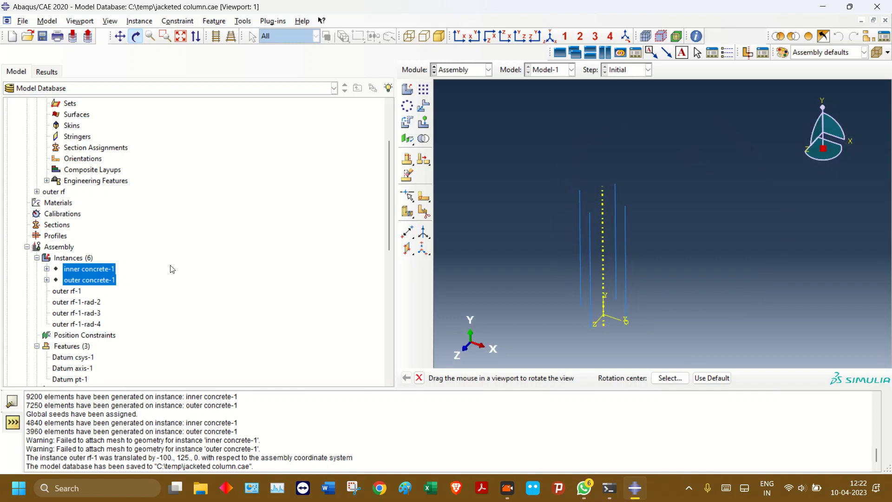
pyautogui.click(407, 88)
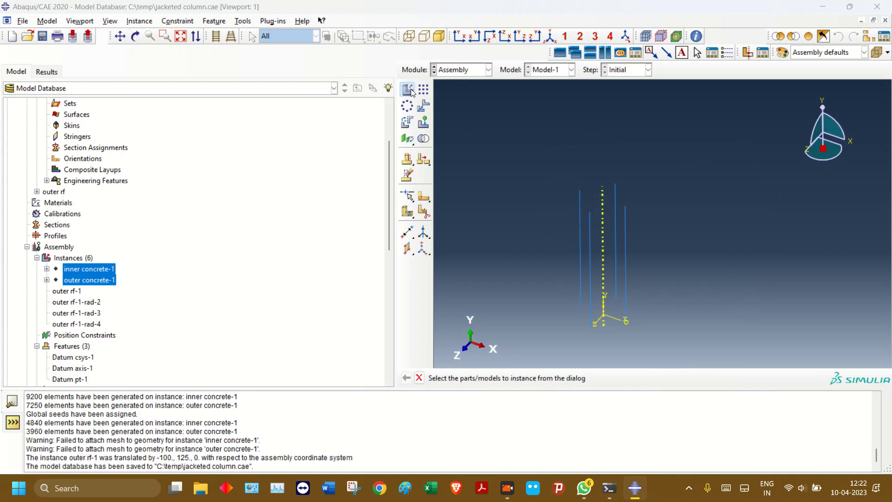
pyautogui.click(237, 138)
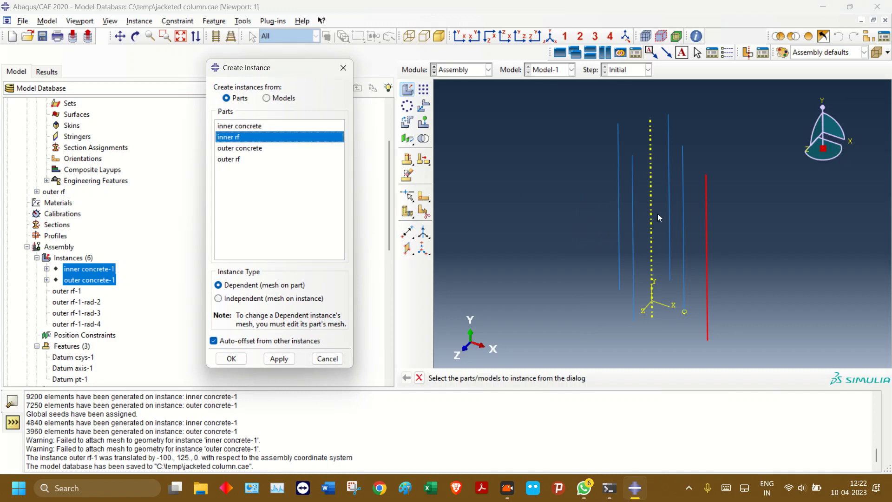
pyautogui.click(237, 359)
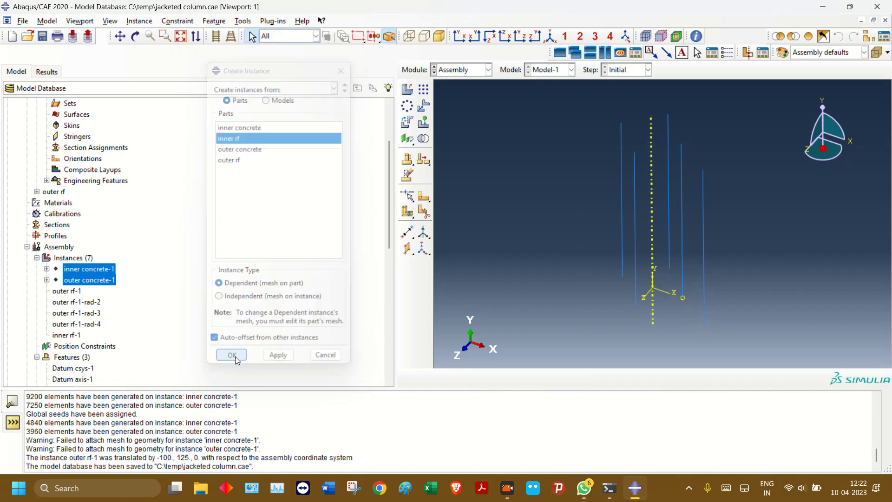
# Create a datum point offset 125,0,0 from the assembly origin
pyautogui.click(407, 231)
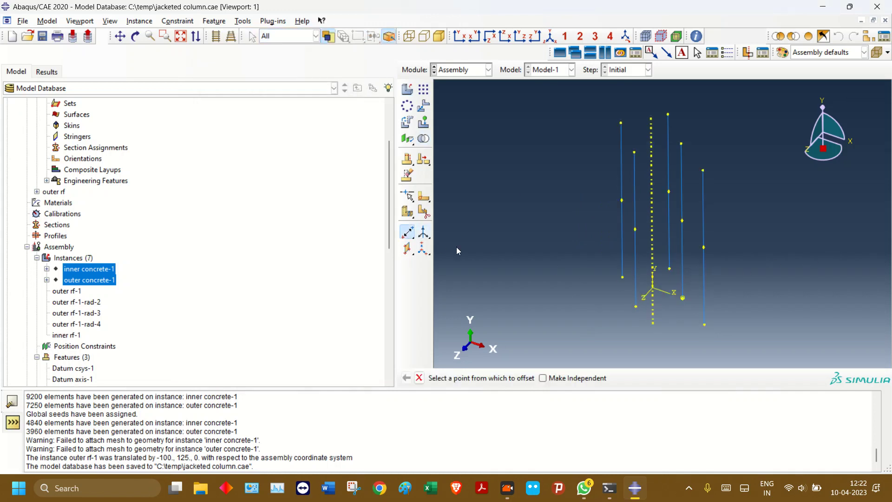
pyautogui.click(658, 292)
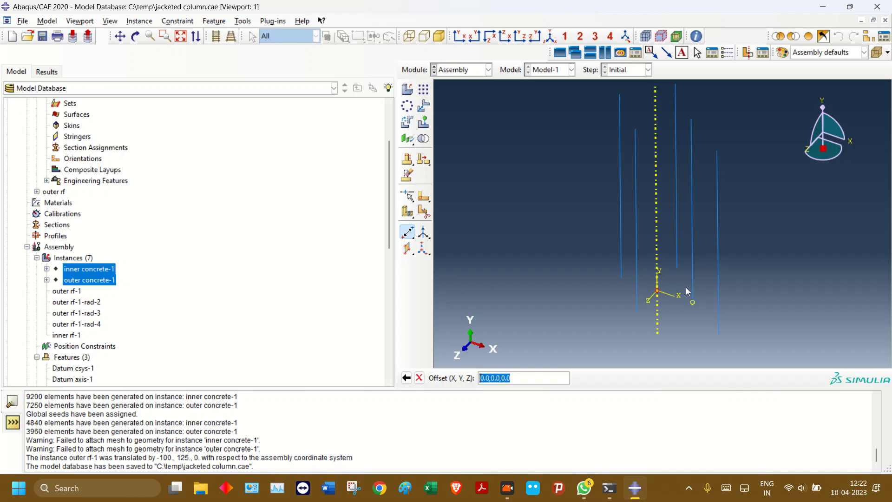
pyautogui.write('0')
pyautogui.press('BackSpace')
pyautogui.write('125,0,0')
pyautogui.press('Return')
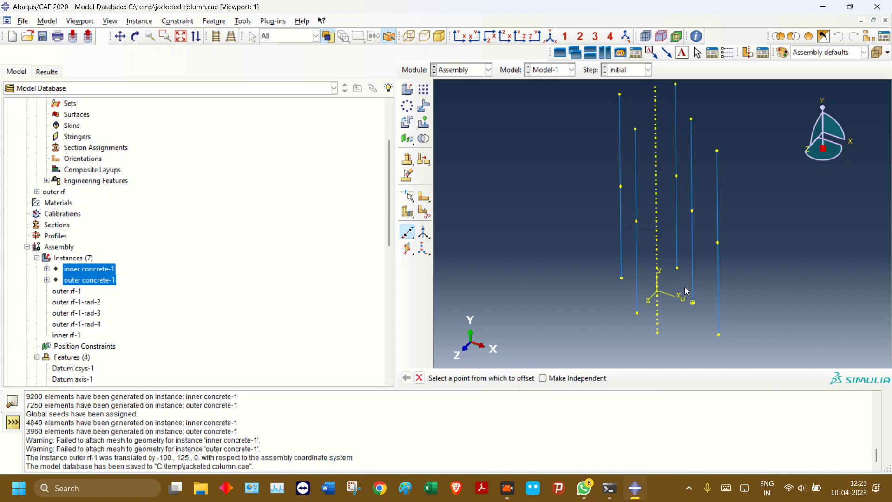
# Translate the inner rf bar instance from its lower end point to the inner datum point on the X axis
pyautogui.click(424, 107)
pyautogui.click(717, 325)
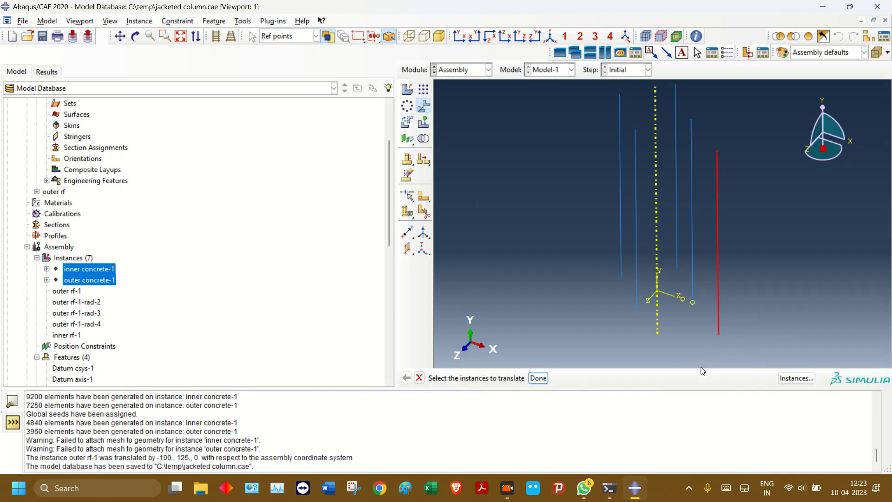
pyautogui.click(537, 377)
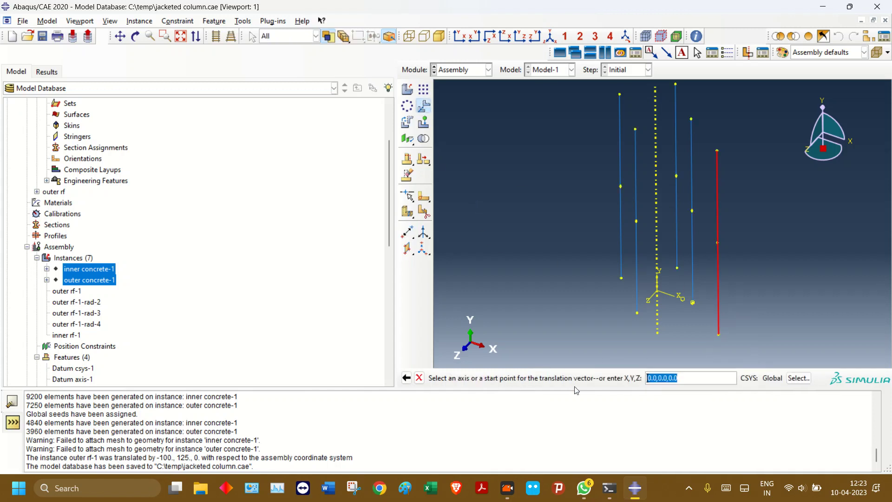
pyautogui.click(716, 335)
pyautogui.click(683, 301)
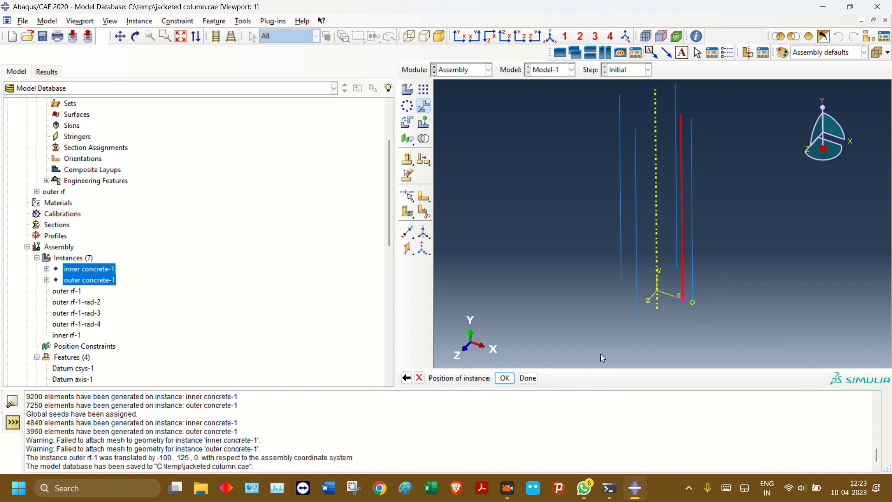
pyautogui.click(509, 378)
# Radially pattern the inner rf bar about the vertical datum axis with 4 instances over a total angle of 360 degrees
pyautogui.click(423, 89)
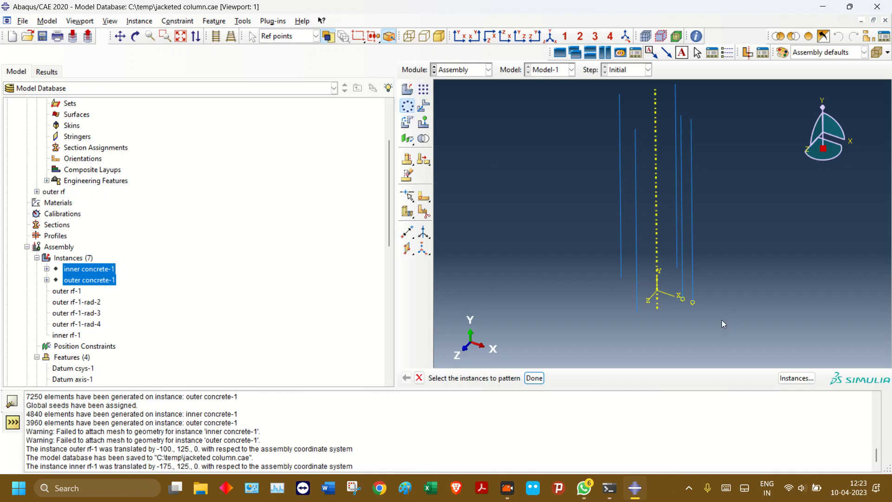
pyautogui.click(682, 293)
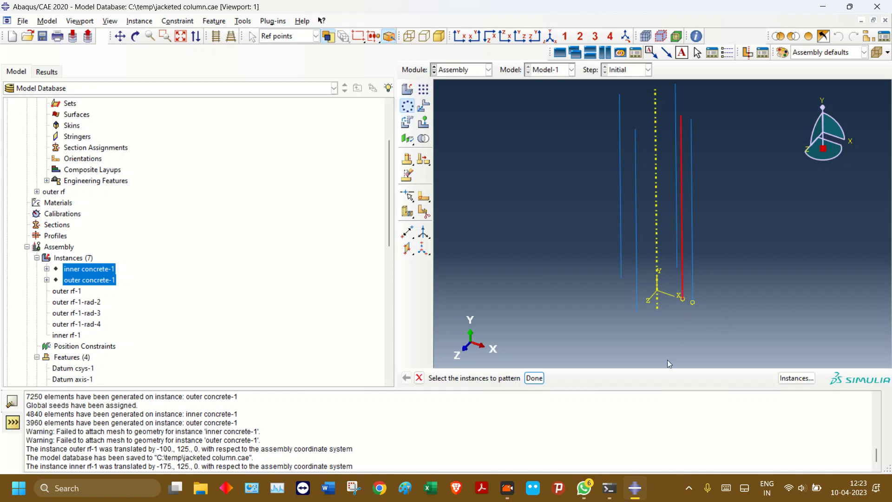
pyautogui.click(530, 379)
pyautogui.click(90, 133)
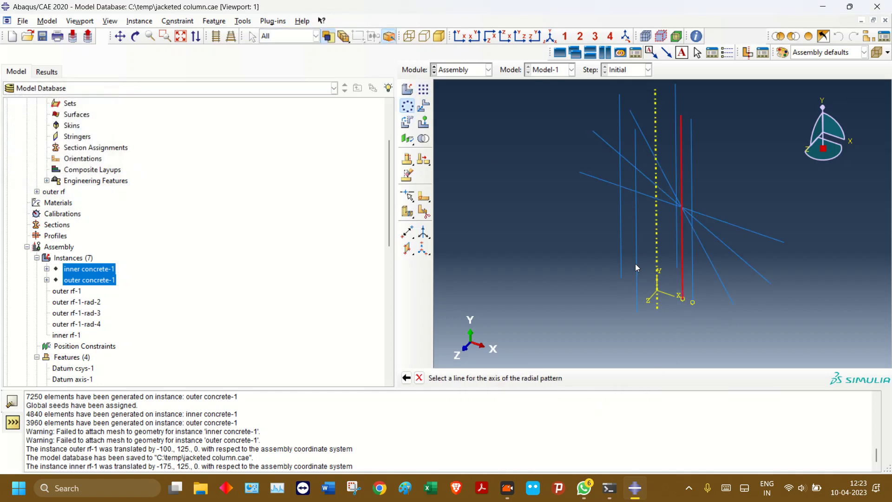
pyautogui.click(656, 251)
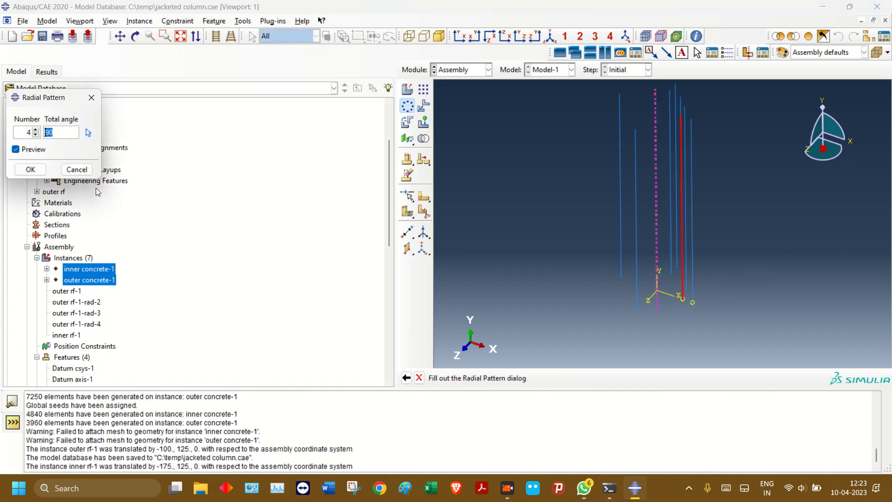
pyautogui.write('360')
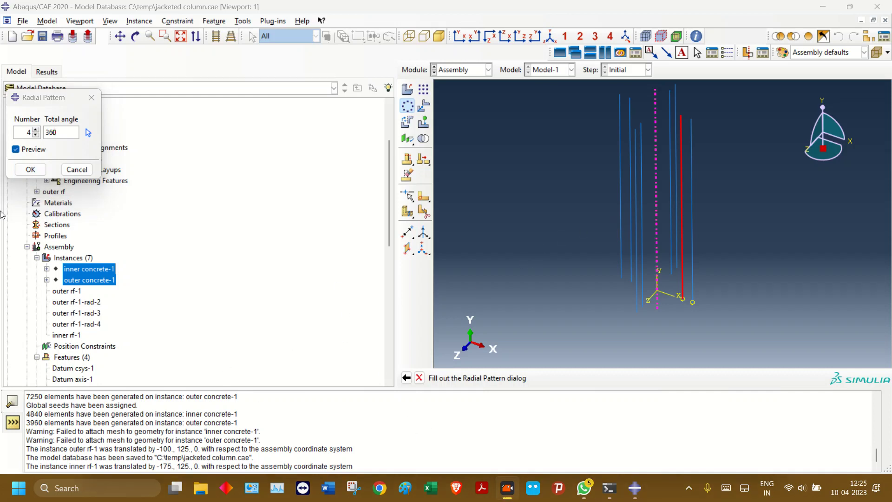
pyautogui.click(36, 169)
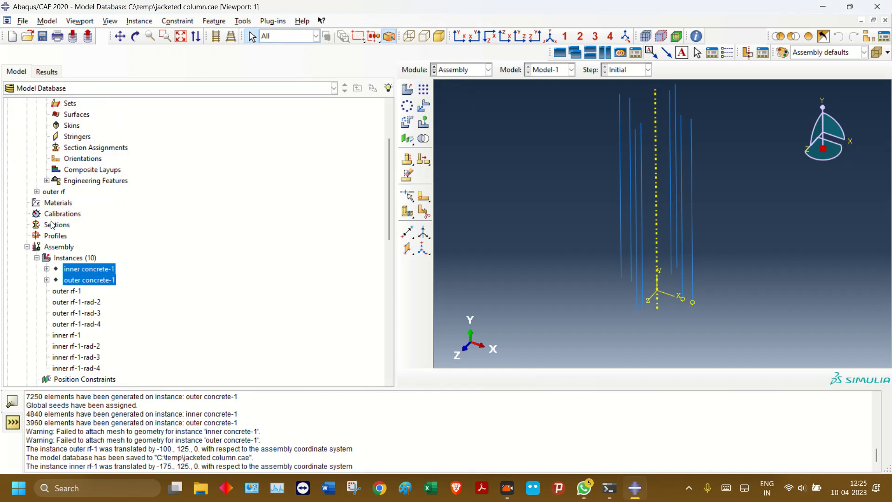
# Bring the inner and outer concrete instances back into display and make them fully translucent
pyautogui.rightClick(90, 279)
pyautogui.click(127, 281)
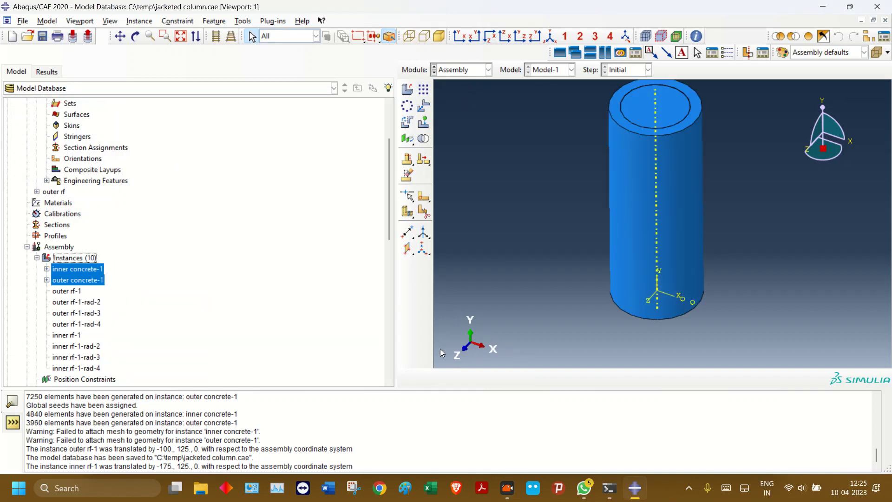
pyautogui.click(475, 37)
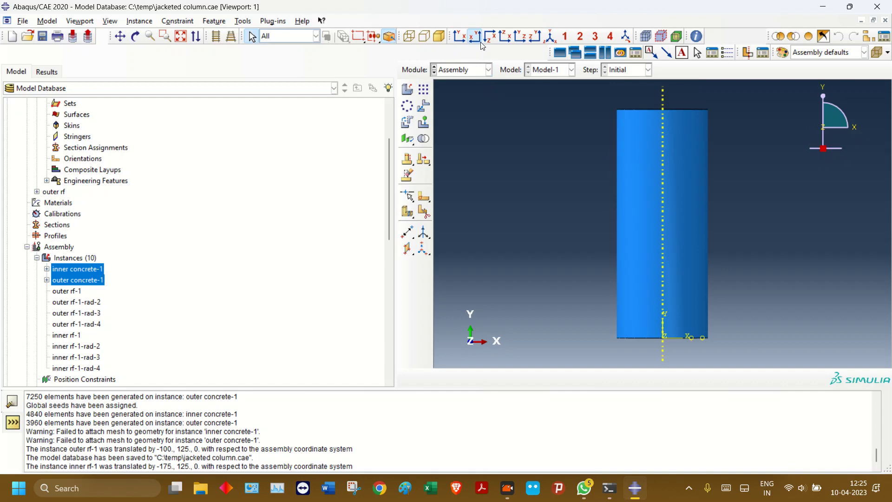
pyautogui.click(509, 42)
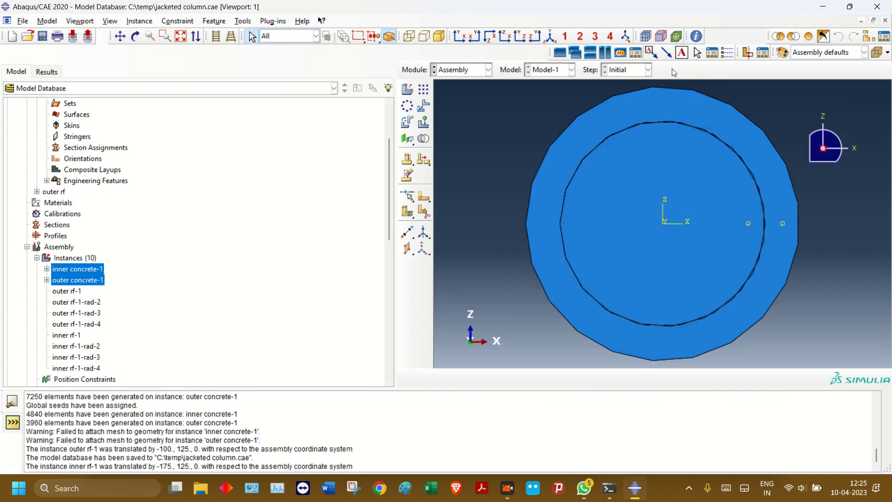
pyautogui.click(879, 52)
pyautogui.scroll(5, 499, 195)
pyautogui.scroll(-5, 491, 219)
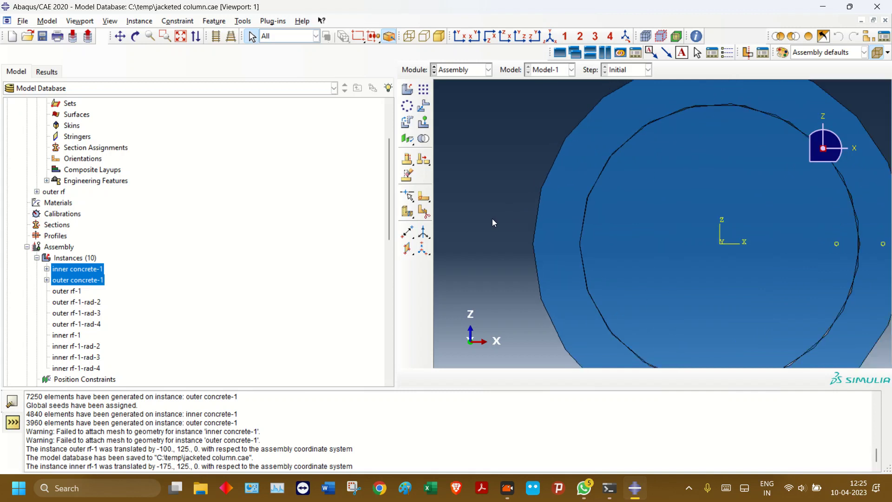
pyautogui.click(888, 55)
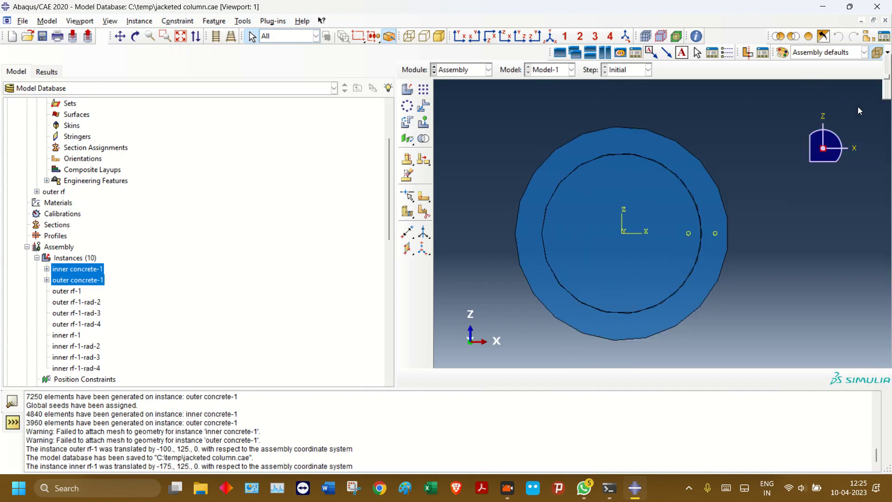
pyautogui.click(888, 93)
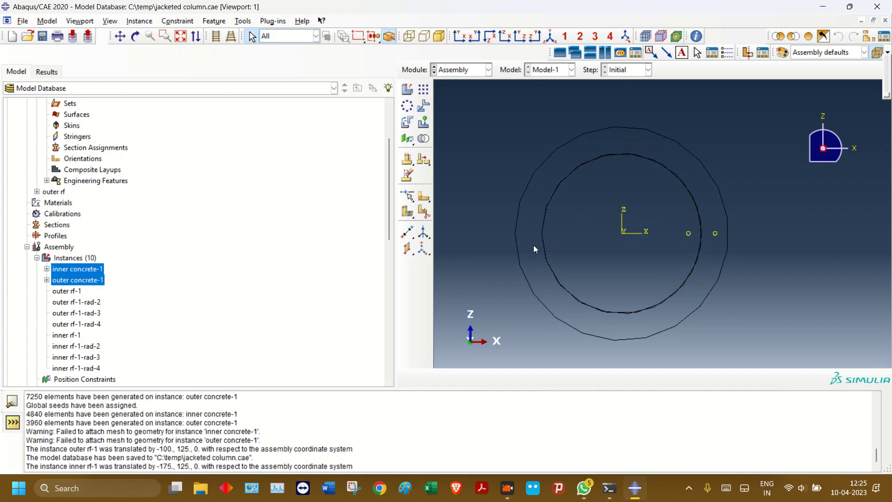
# Examine the placement of the outer and inner bars within the concrete from plan, isometric and rotated views
pyautogui.scroll(5, 506, 165)
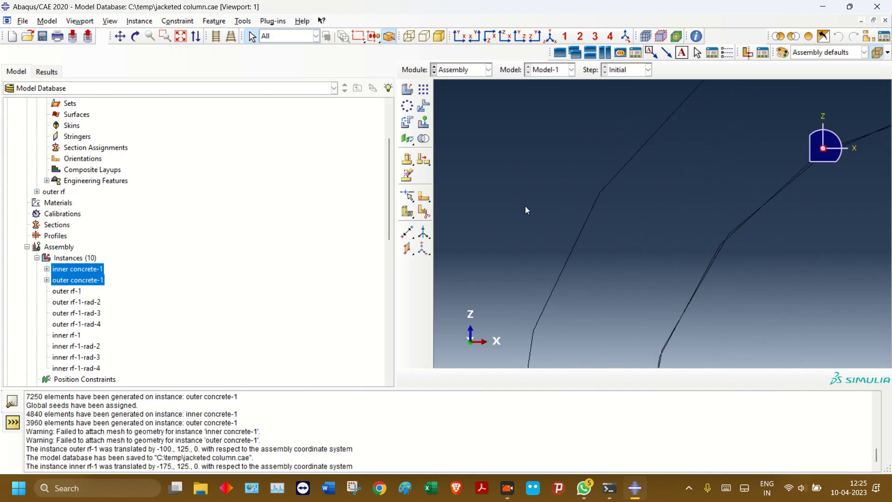
pyautogui.moveTo(517, 188); pyautogui.dragTo(705, 352)
pyautogui.scroll(-5, 469, 209)
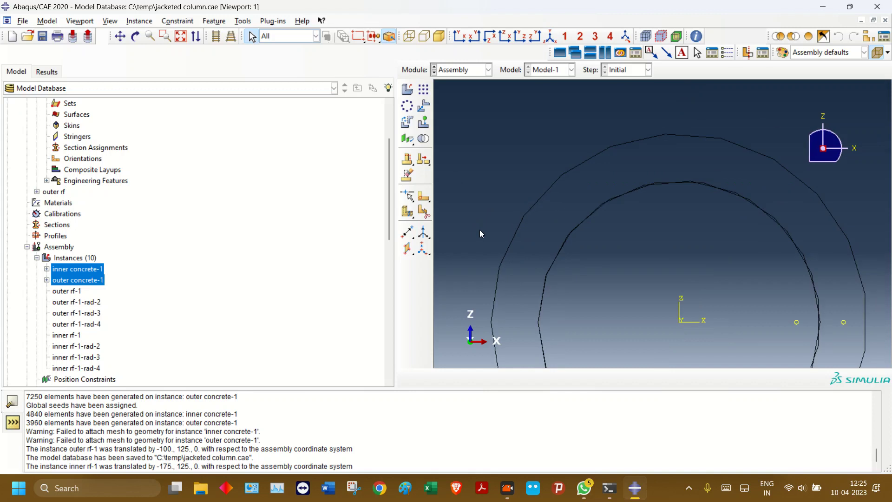
pyautogui.click(550, 37)
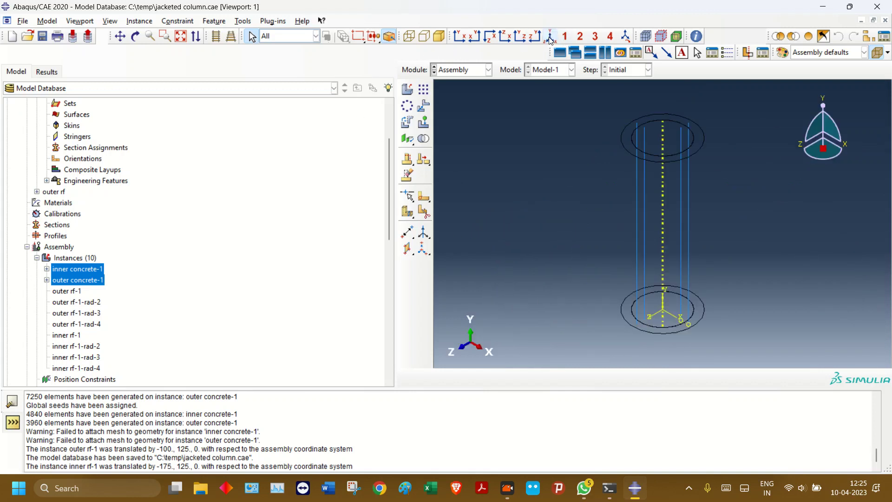
pyautogui.scroll(3, 661, 132)
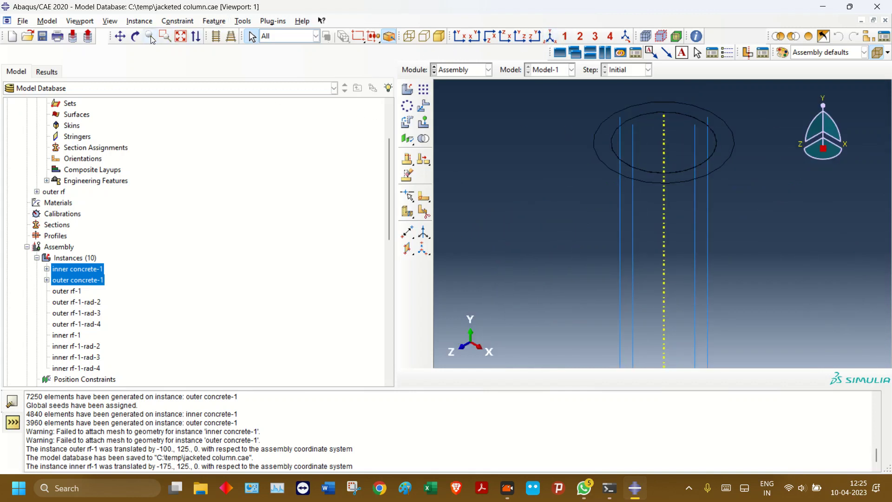
pyautogui.click(135, 36)
pyautogui.moveTo(718, 202); pyautogui.dragTo(691, 251)
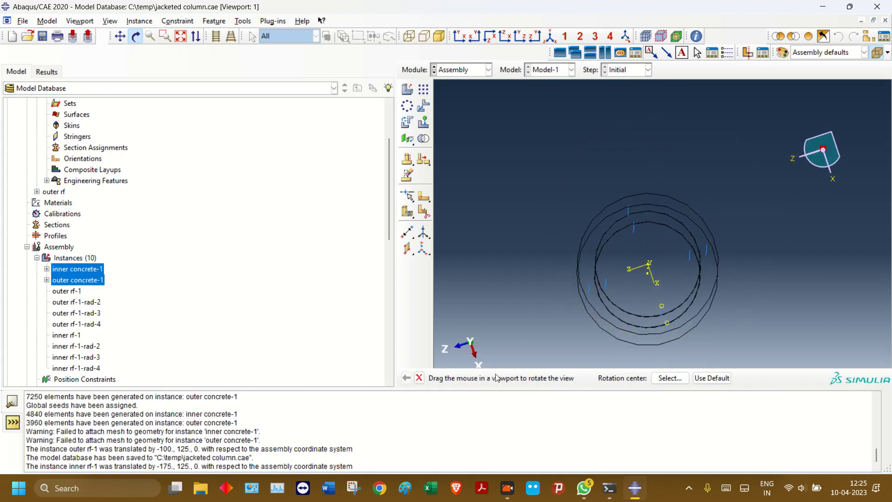
pyautogui.click(420, 379)
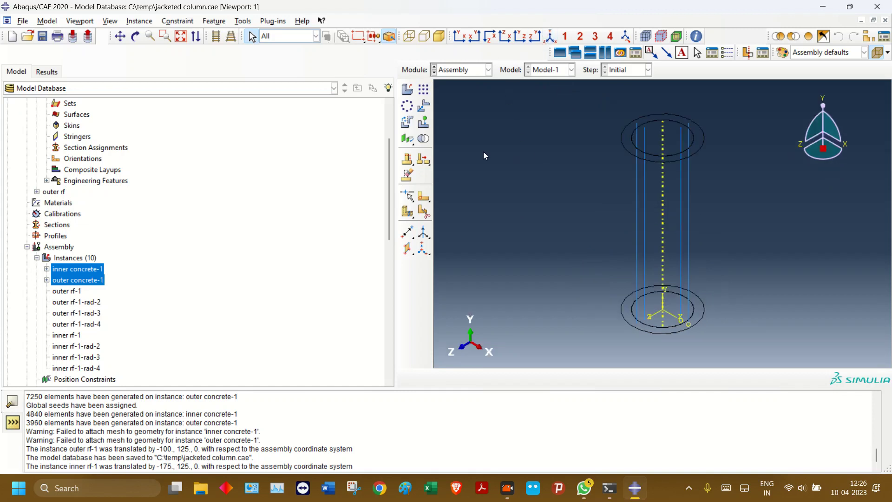
# Save the model database and highlight all outer rf and inner rf instances in the assembly
pyautogui.click(43, 35)
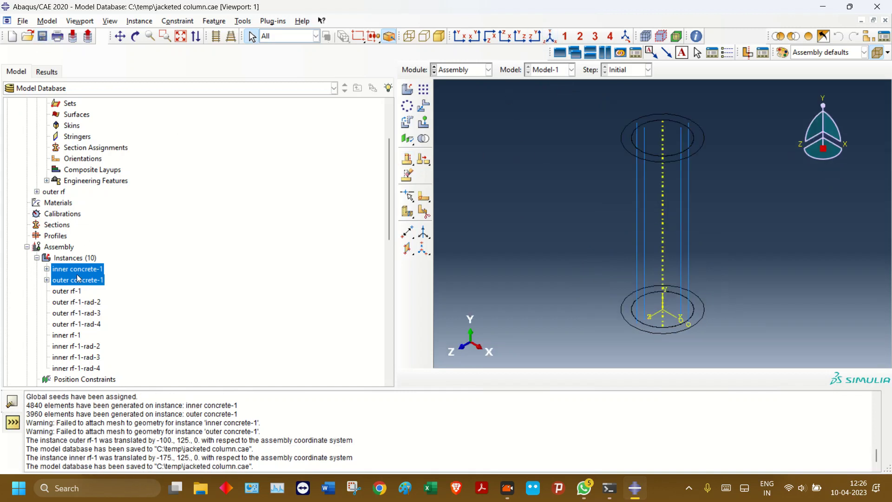
pyautogui.moveTo(65, 291); pyautogui.dragTo(70, 368)
pyautogui.click(420, 198)
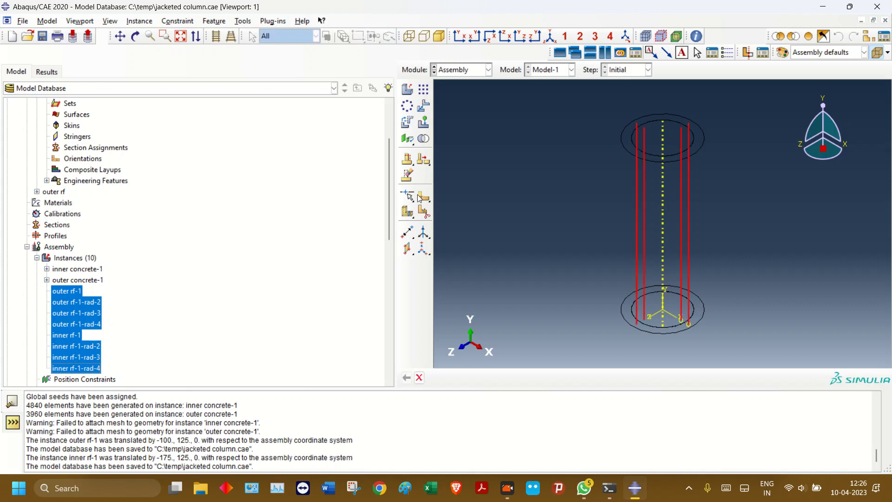
# Switch from the Assembly module to the Property module
pyautogui.click(468, 67)
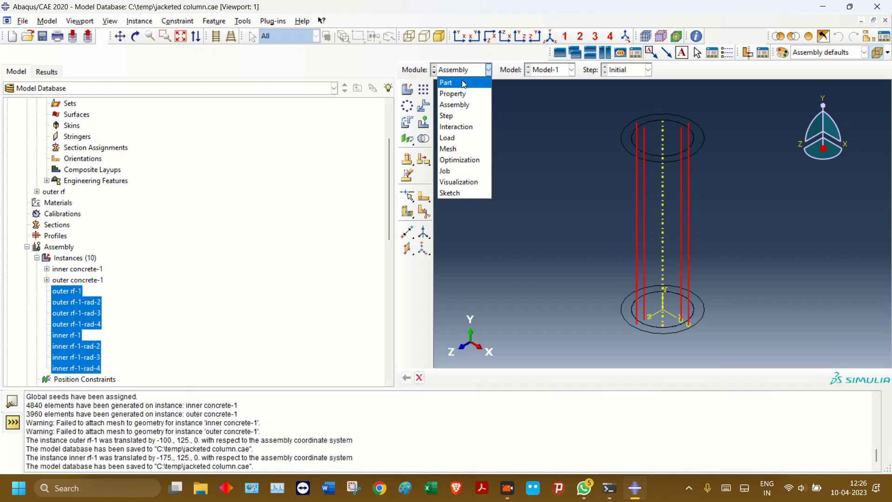
pyautogui.click(457, 91)
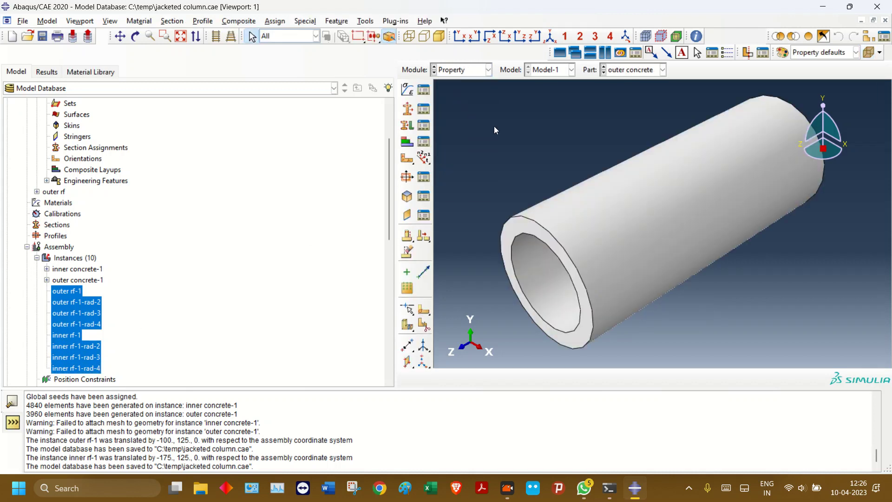